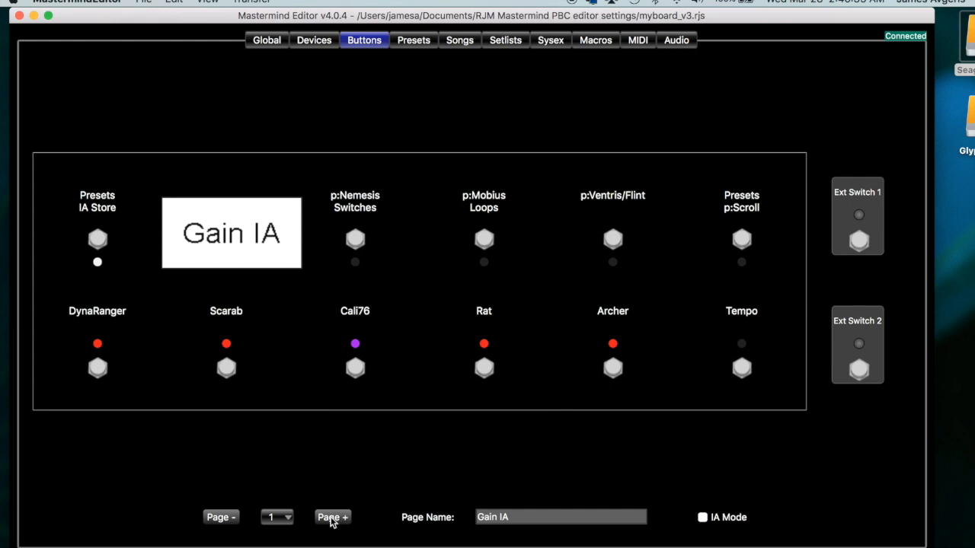
Review the existing button pages from page 1 through page 9, then return to the Gain IA page.
left_click(338, 522)
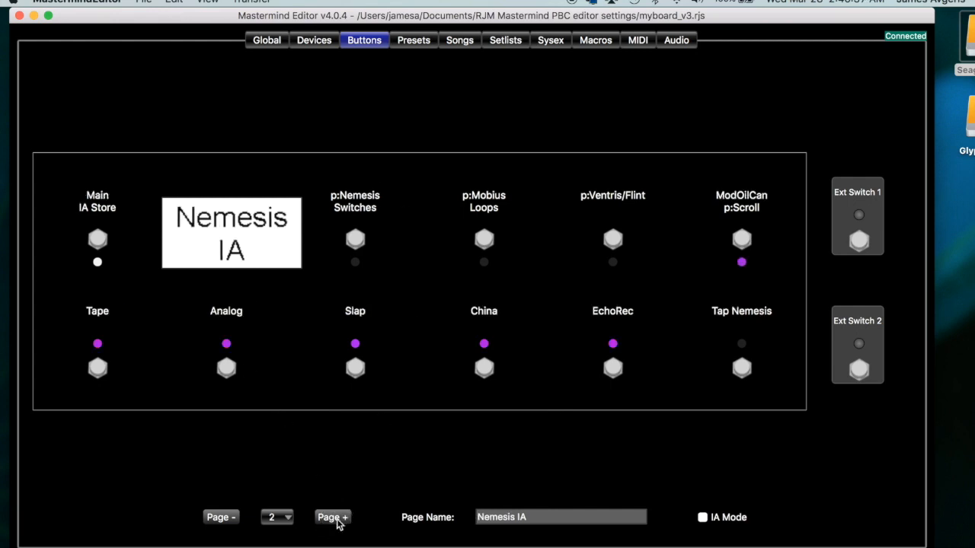
left_click(338, 522)
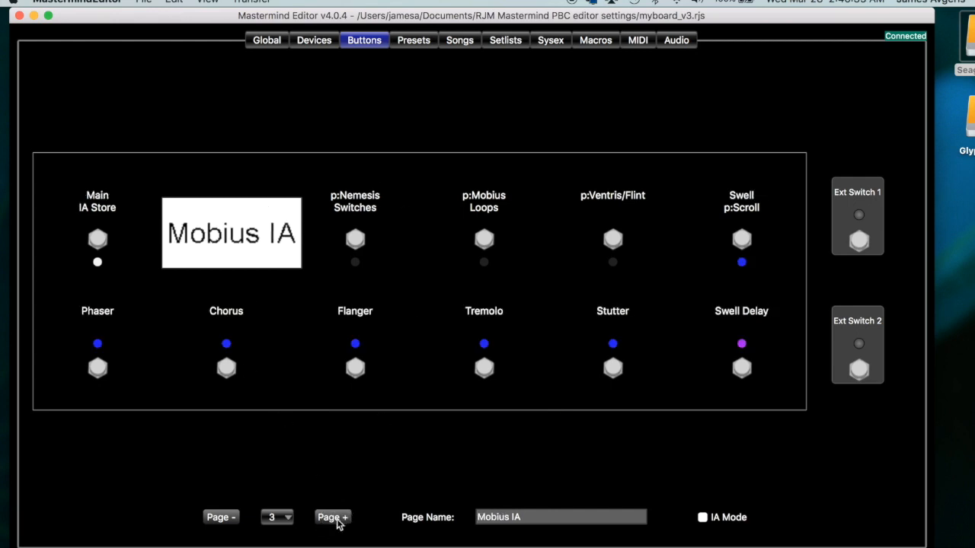
left_click(338, 522)
left_click(338, 522)
left_click(339, 522)
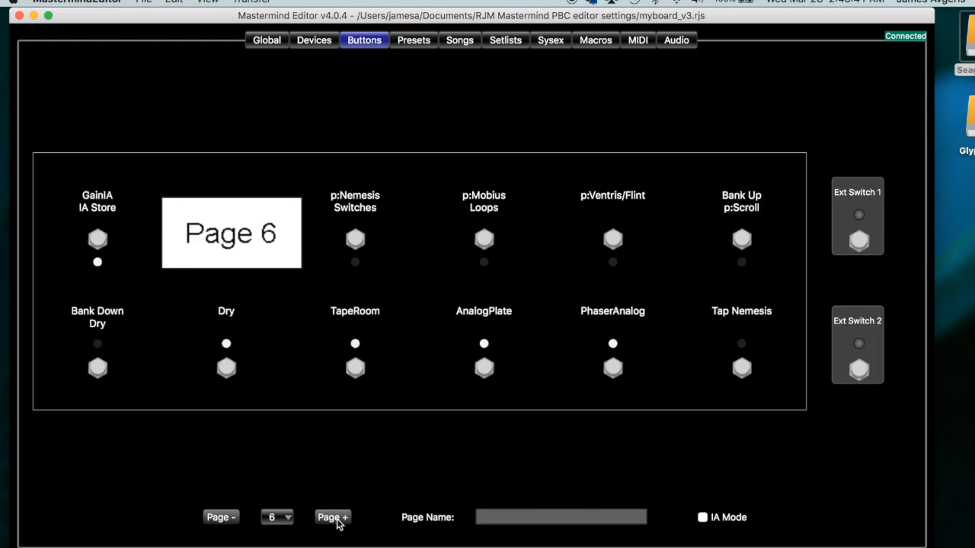
left_click(338, 522)
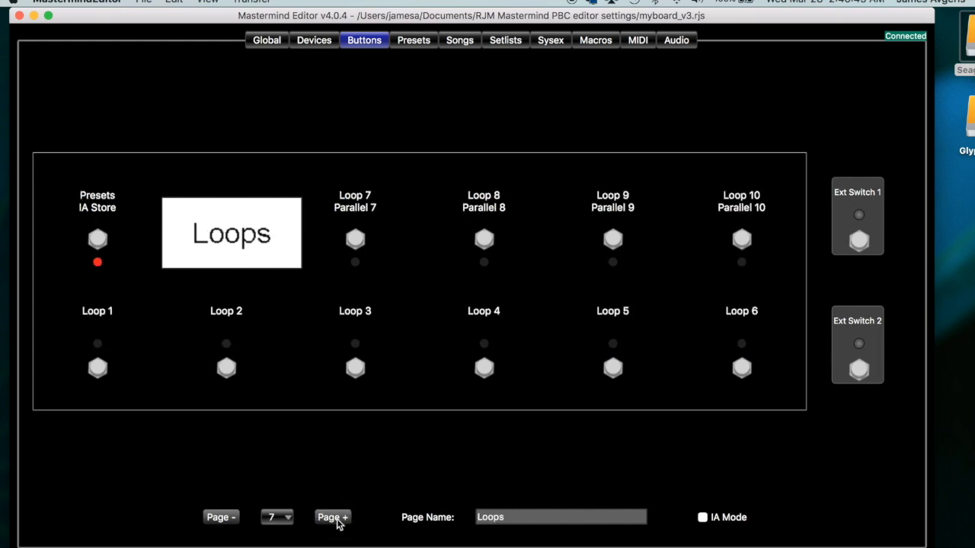
left_click(338, 522)
left_click(338, 522)
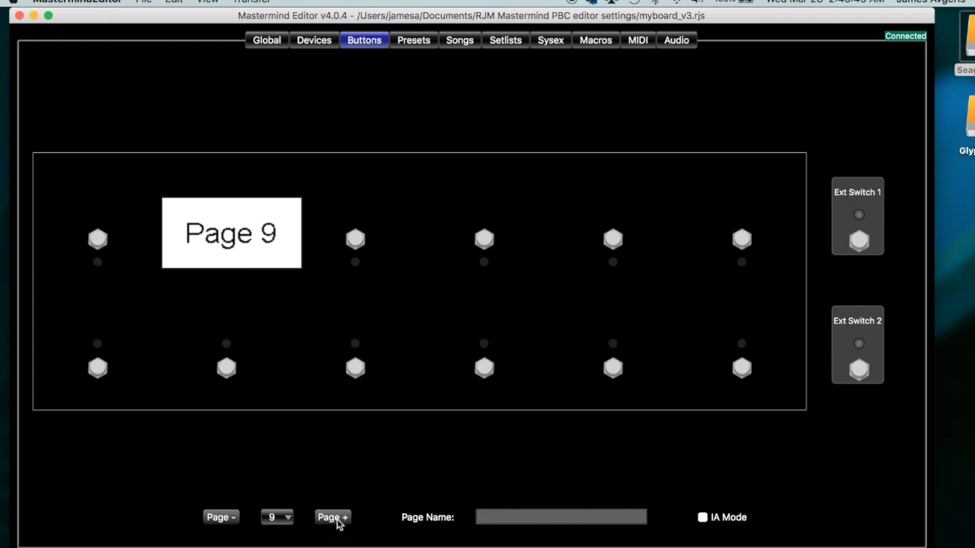
left_click(233, 518)
left_click(233, 517)
left_click(234, 518)
left_click(233, 517)
left_click(234, 518)
left_click(233, 518)
left_click(233, 518)
left_click(233, 518)
left_click(233, 518)
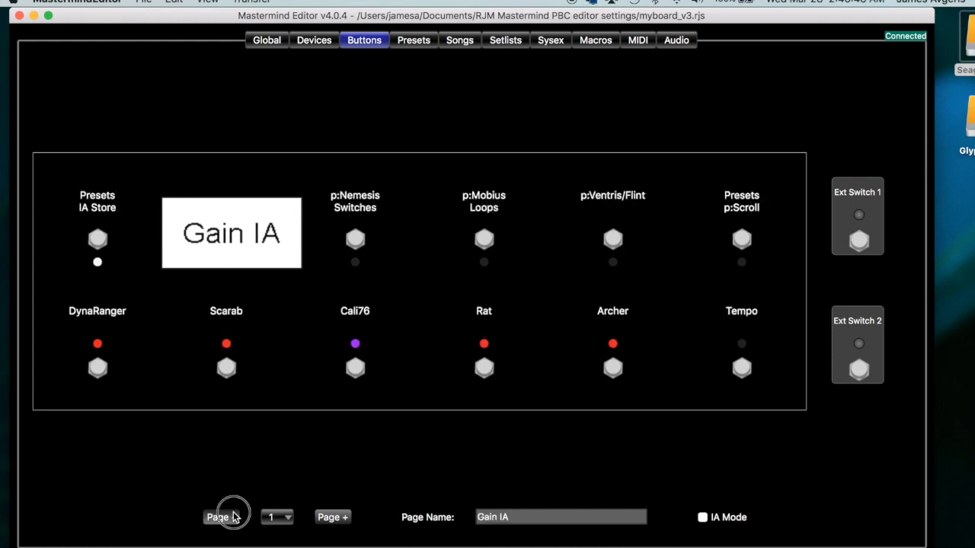
Page forward through the button layouts to the blank page 9.
left_click(331, 521)
left_click(331, 521)
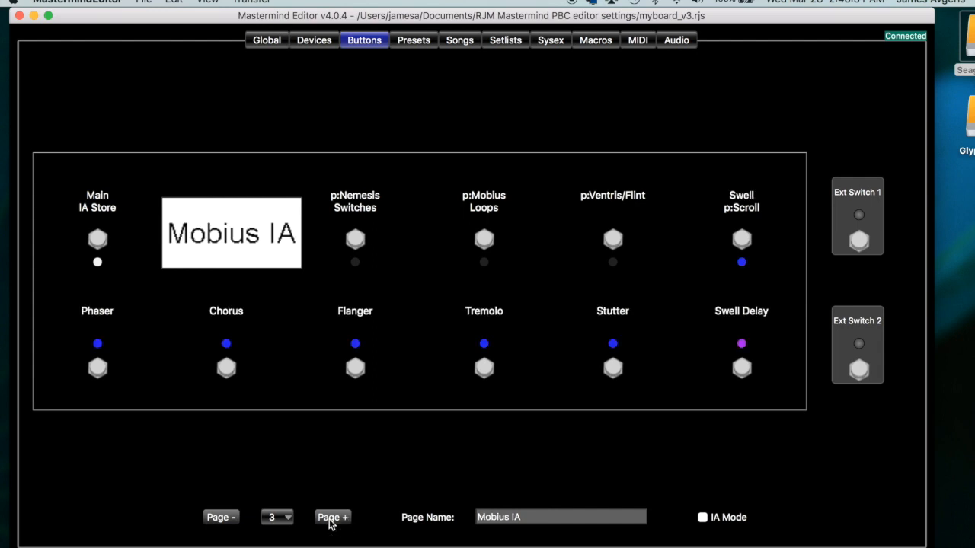
left_click(331, 518)
left_click(332, 518)
left_click(331, 518)
left_click(331, 518)
left_click(332, 518)
left_click(331, 518)
left_click(332, 518)
left_click(233, 518)
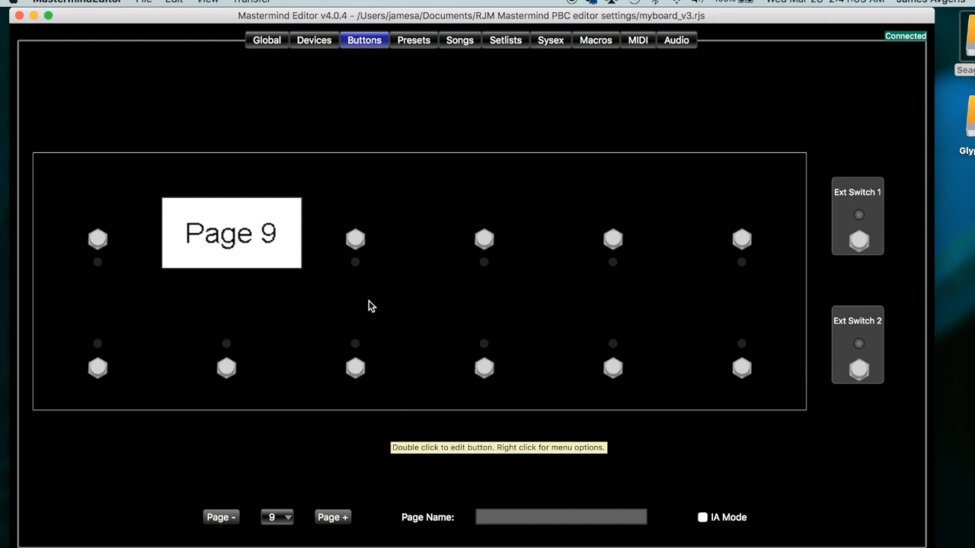
Check the Max Button Page options in the global system settings, keeping 16 selected.
left_click(266, 42)
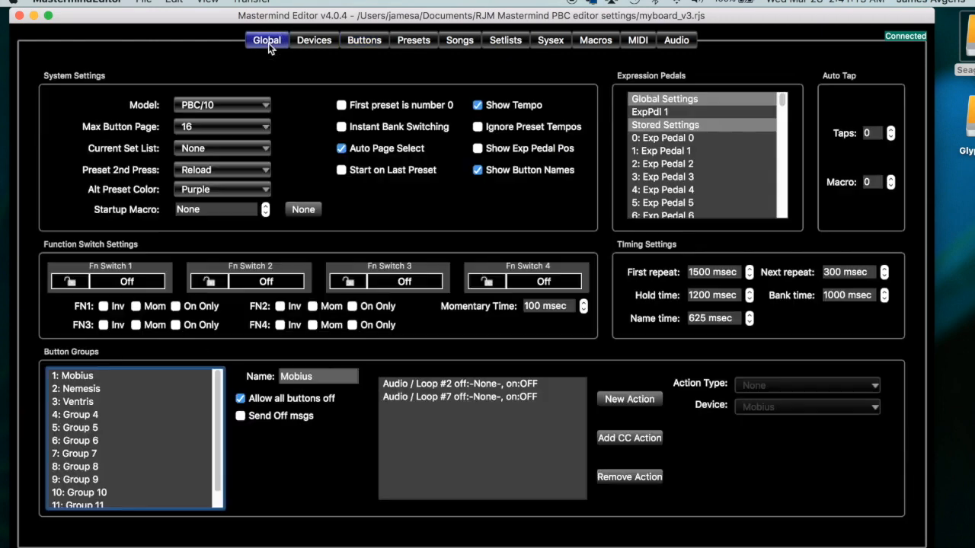
left_click(200, 134)
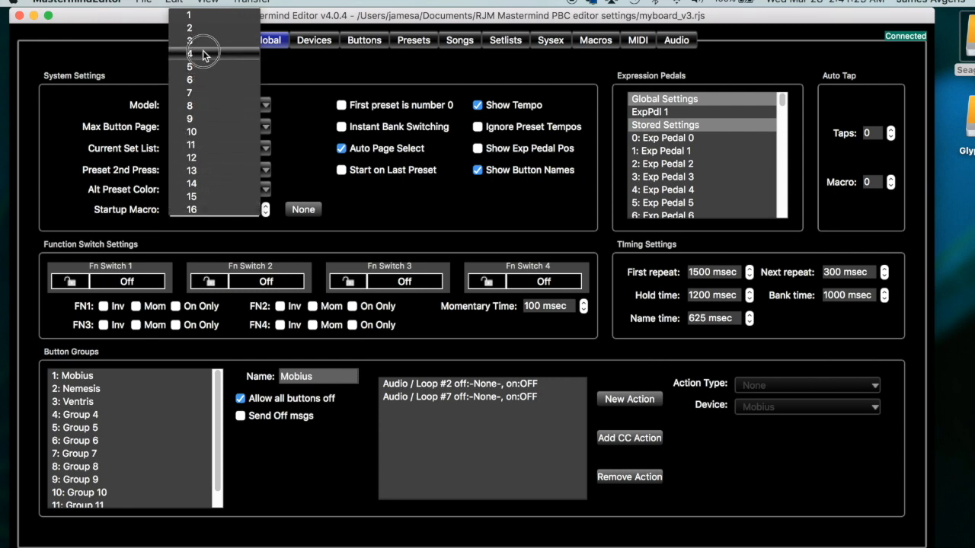
left_click(154, 131)
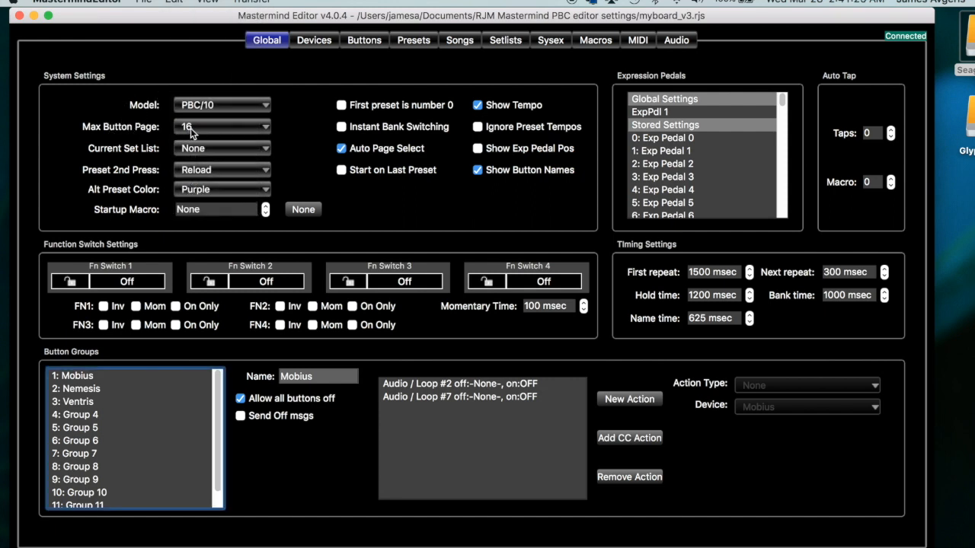
left_click(189, 128)
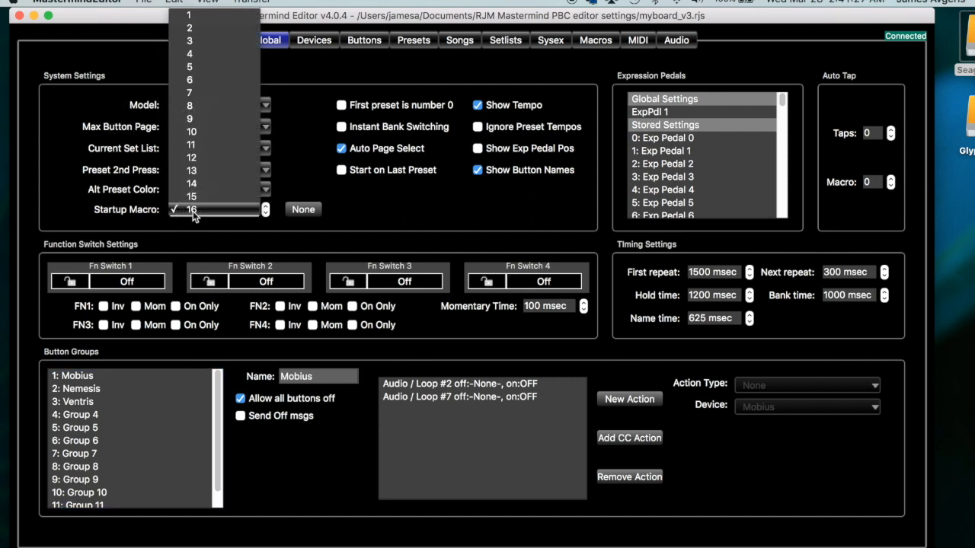
left_click(192, 211)
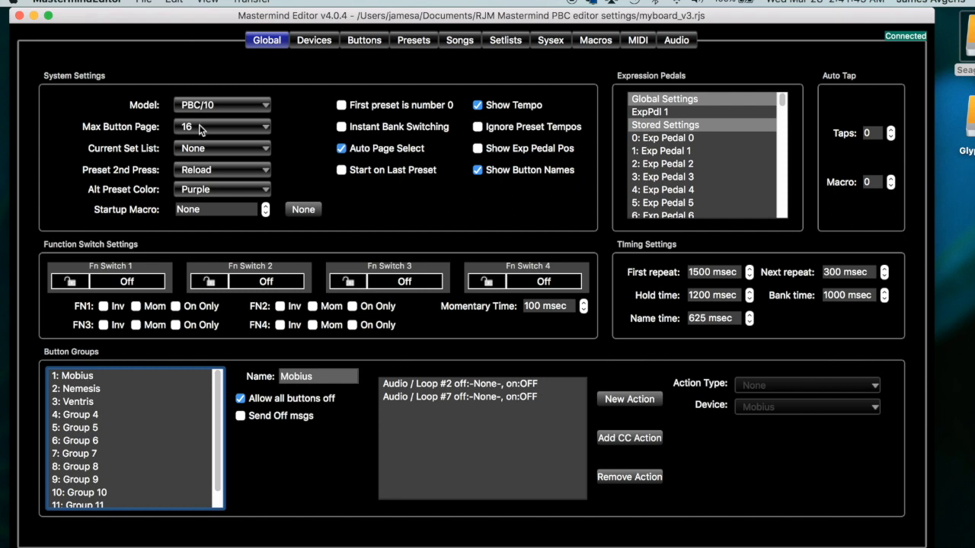
left_click(221, 130)
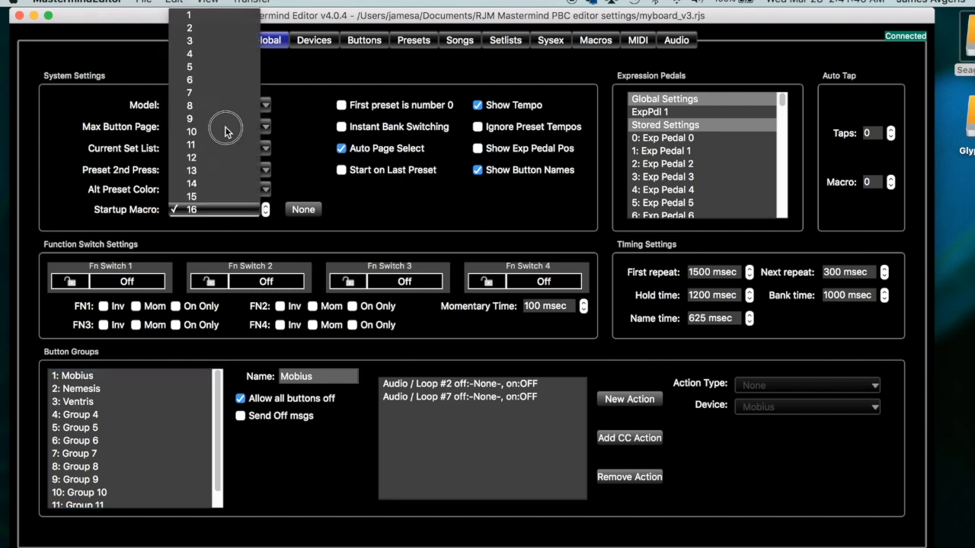
left_click(299, 134)
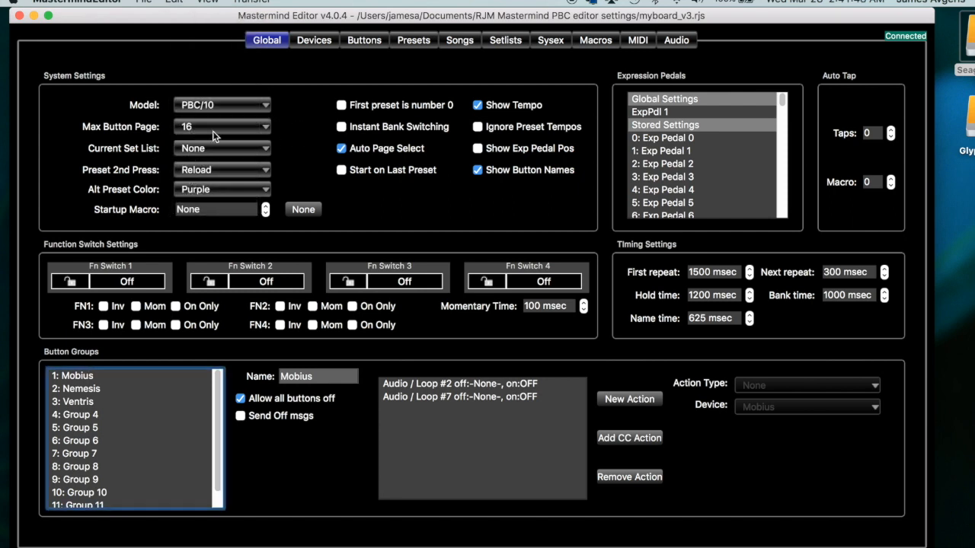
Copy the Presets / IA Store button from the Loops page and paste it onto the first top-row button of page 9.
left_click(364, 42)
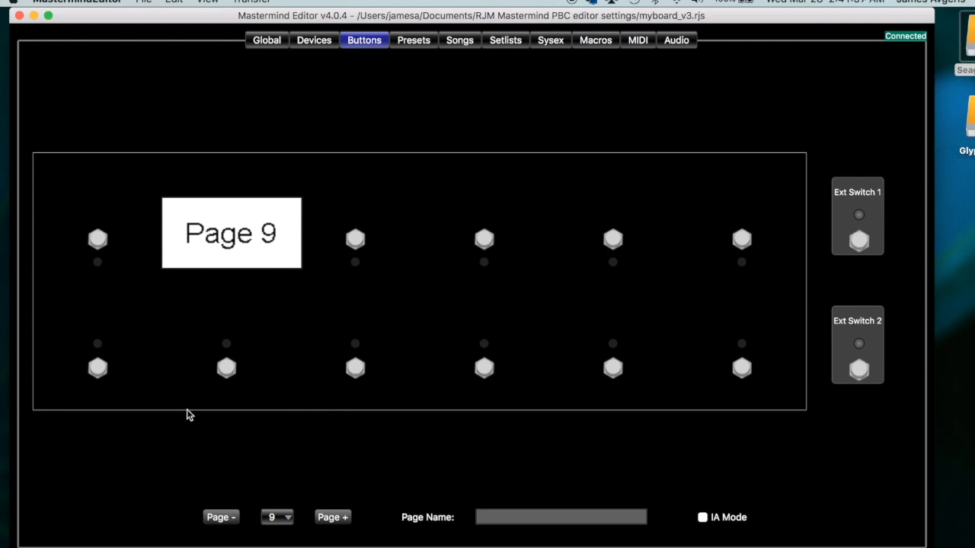
left_click(227, 518)
left_click(227, 518)
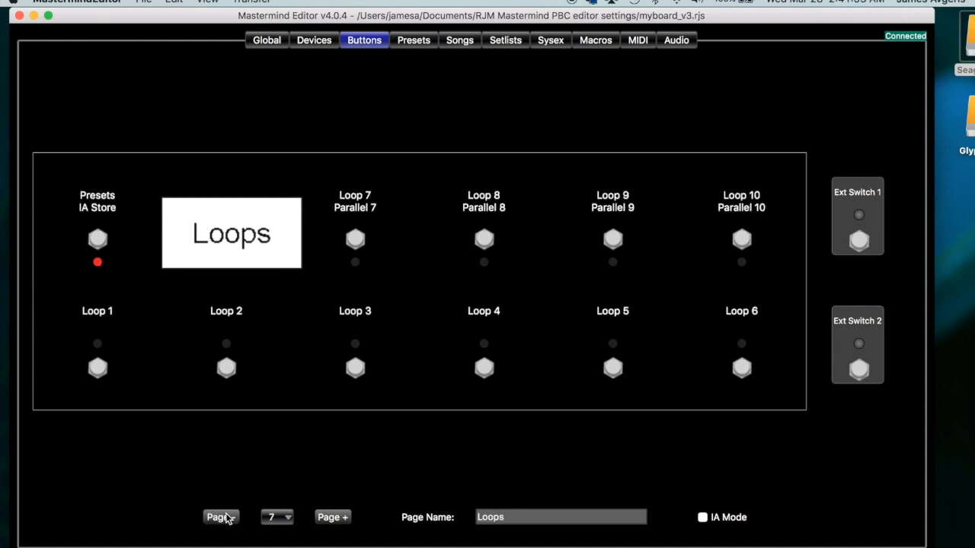
right_click(99, 241)
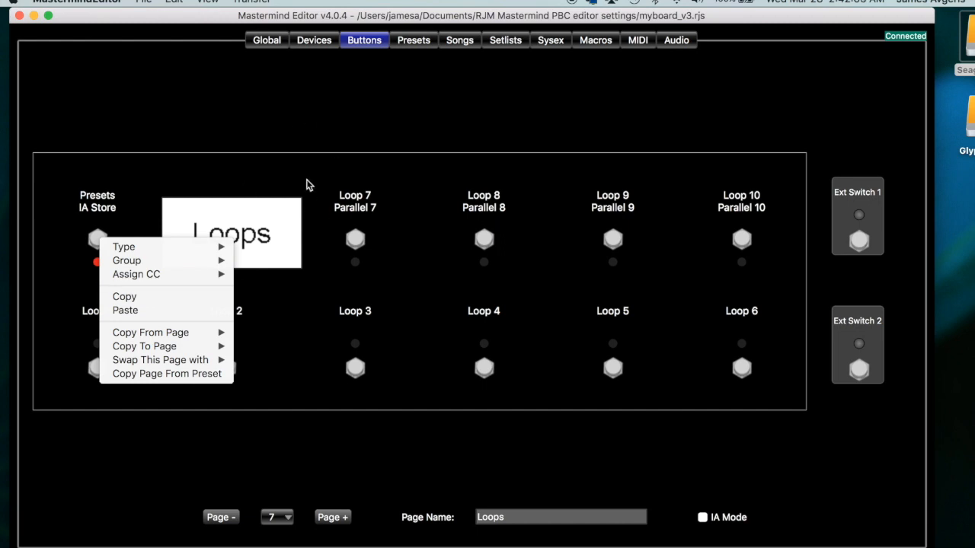
left_click(163, 296)
left_click(337, 517)
left_click(337, 517)
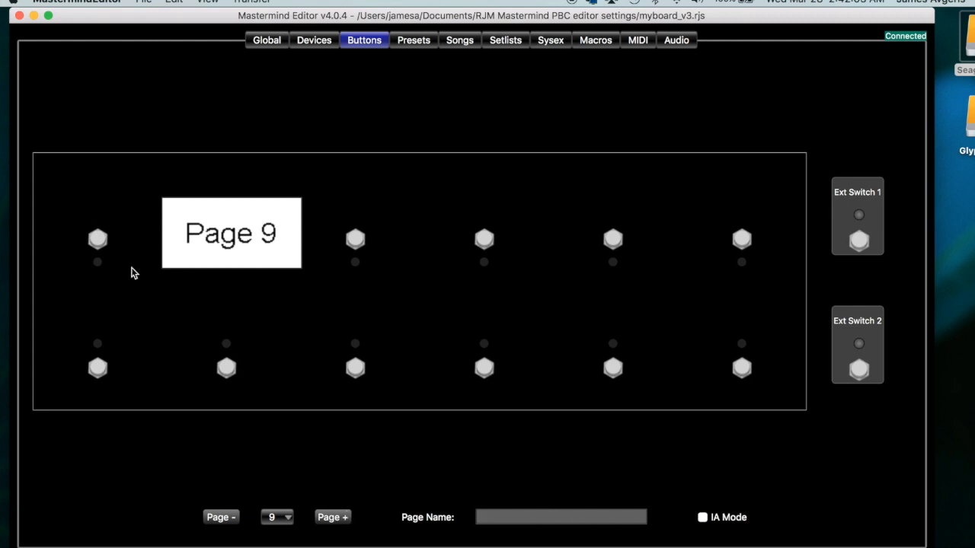
right_click(99, 238)
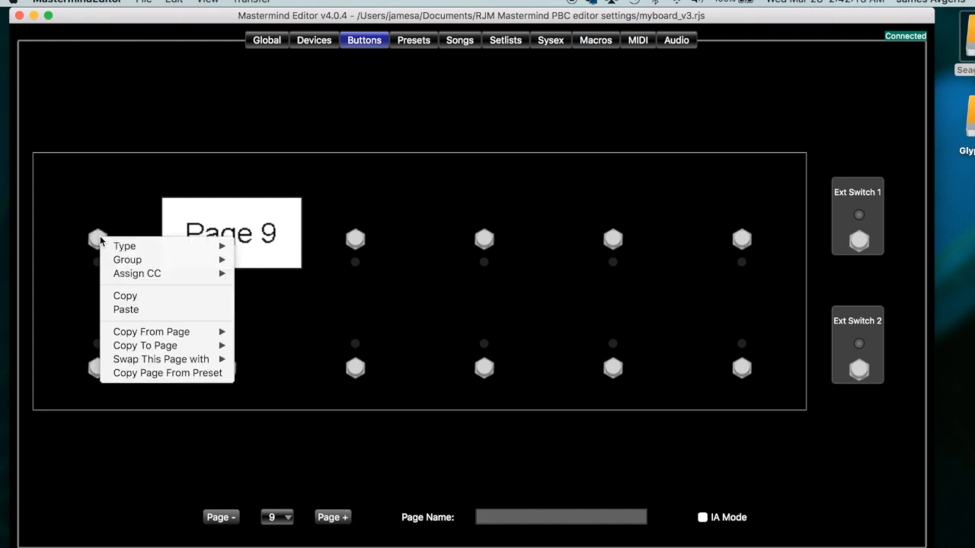
left_click(133, 310)
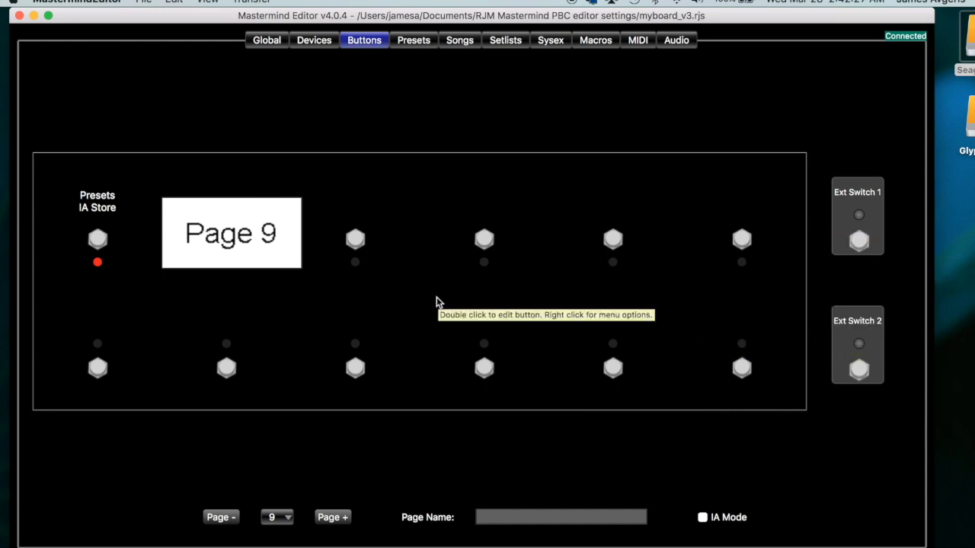
Set the first bottom-row button on page 9 to button type IA and name it DynaRanger.
double_click(98, 370)
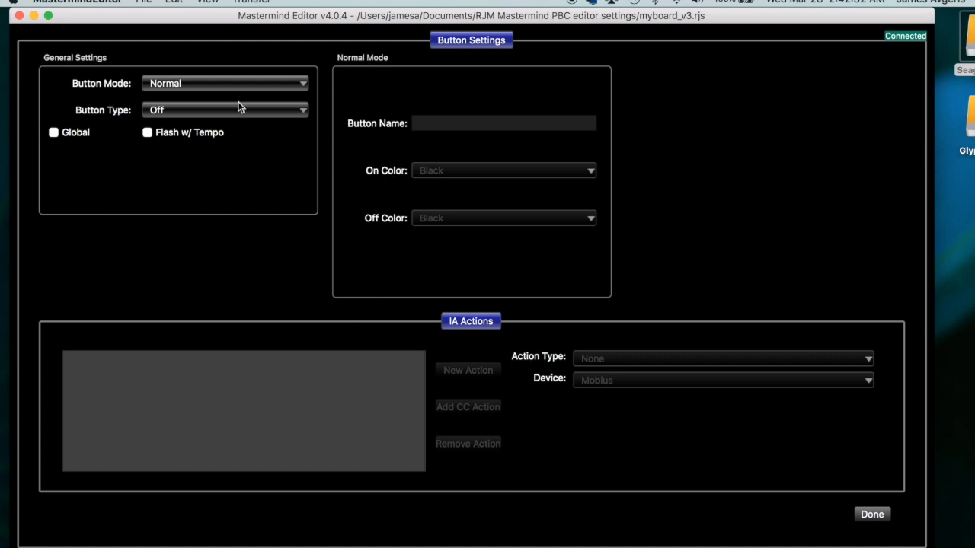
left_click(872, 514)
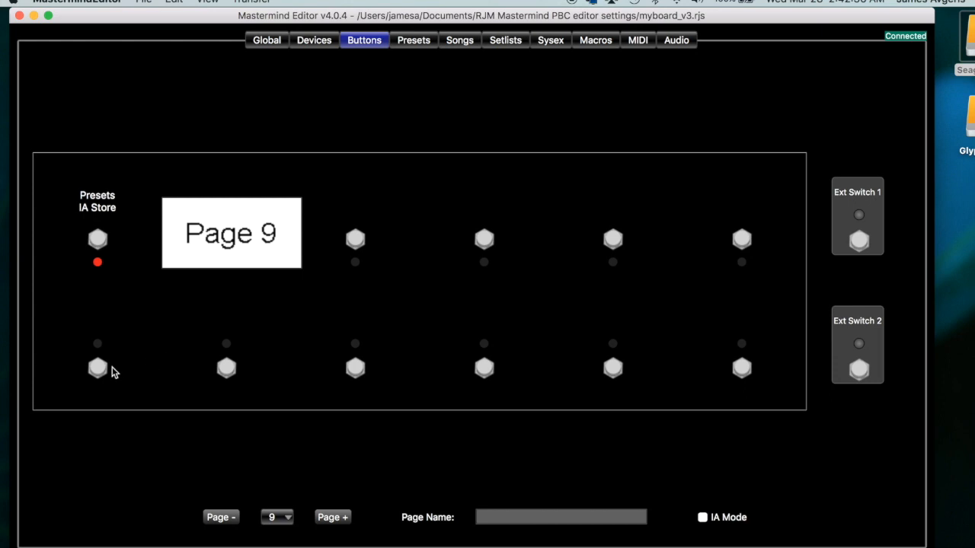
left_click(98, 369)
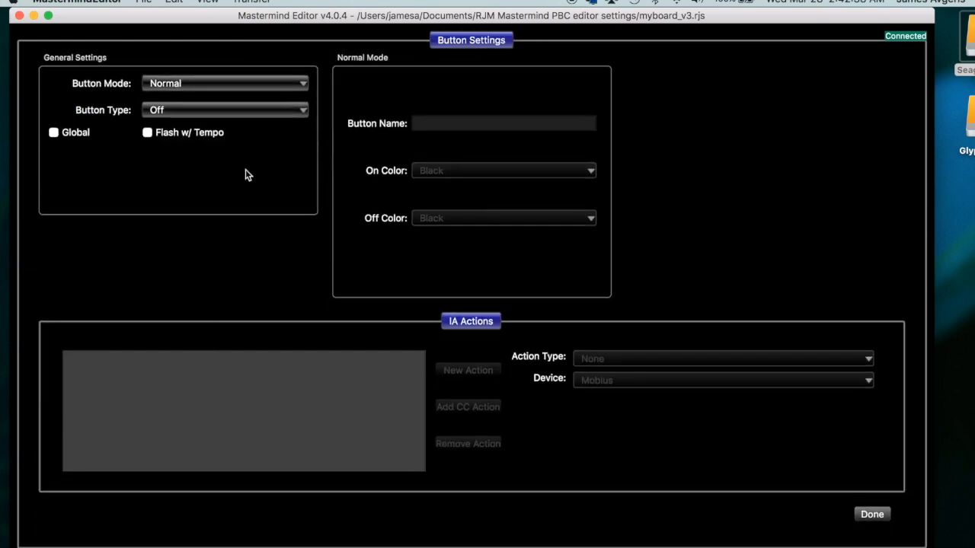
left_click(259, 112)
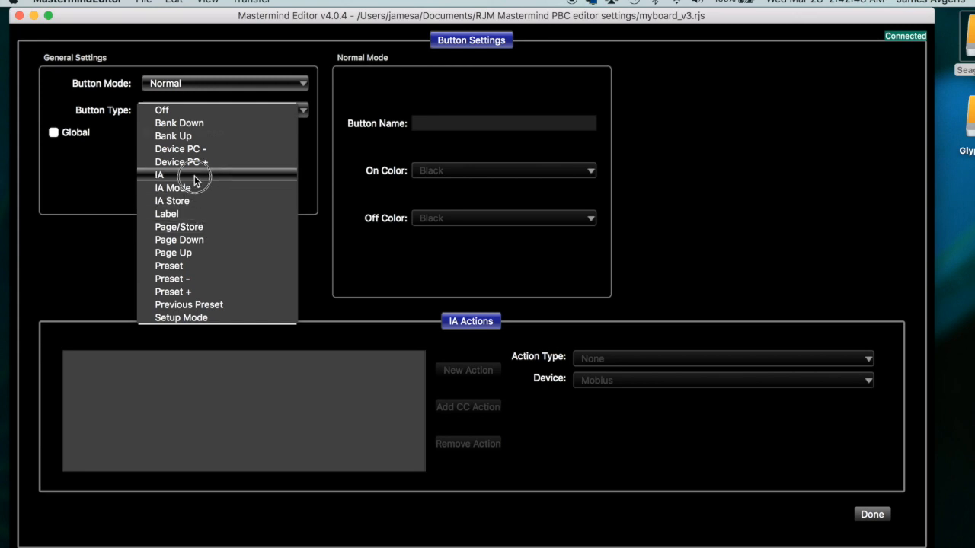
left_click(194, 176)
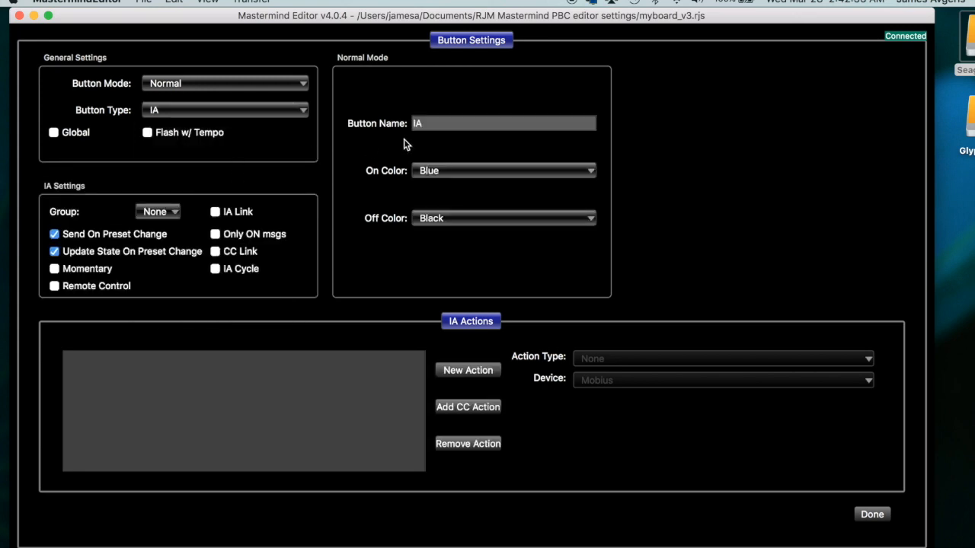
left_click(430, 128)
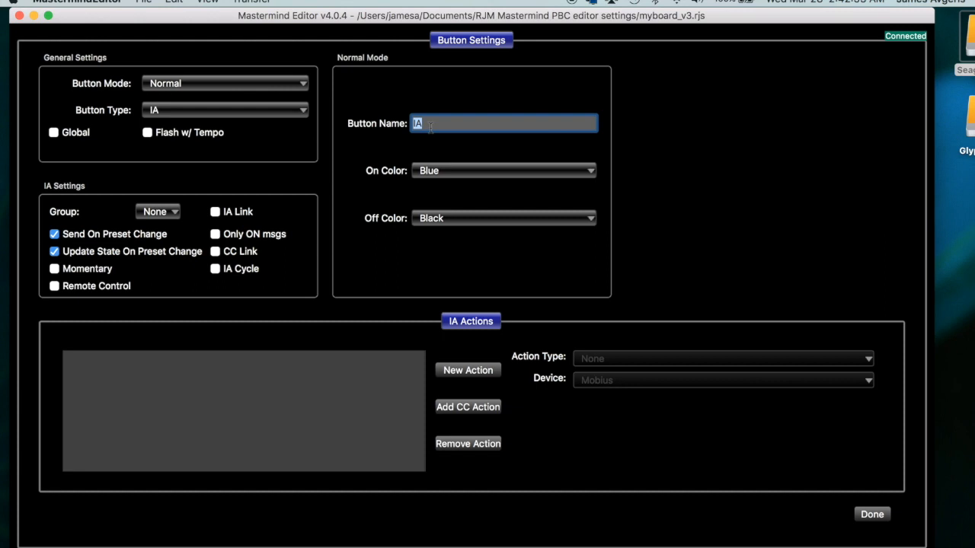
type("DynaRange")
Set the DynaRanger button's on color to Green and its off color to Red.
left_click(463, 171)
left_click(458, 145)
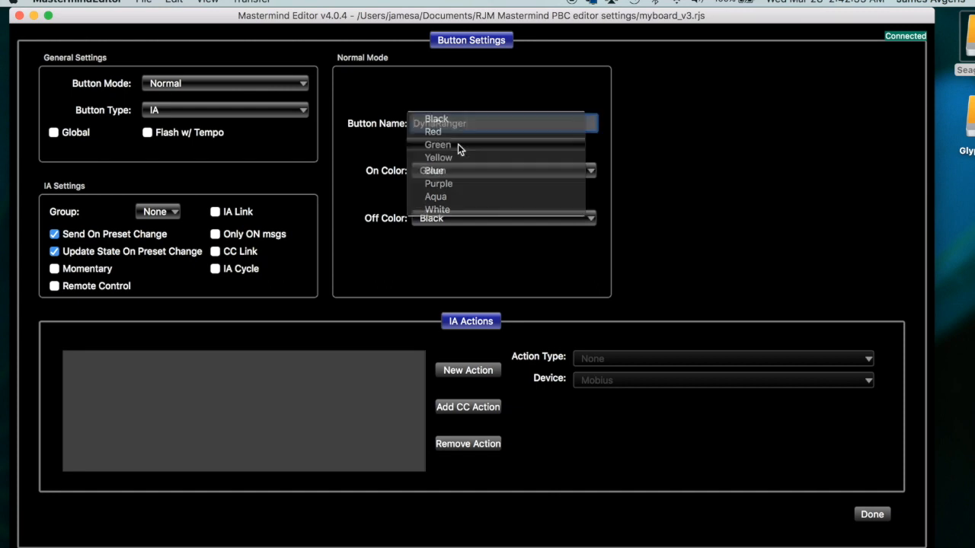
left_click(444, 221)
left_click(444, 232)
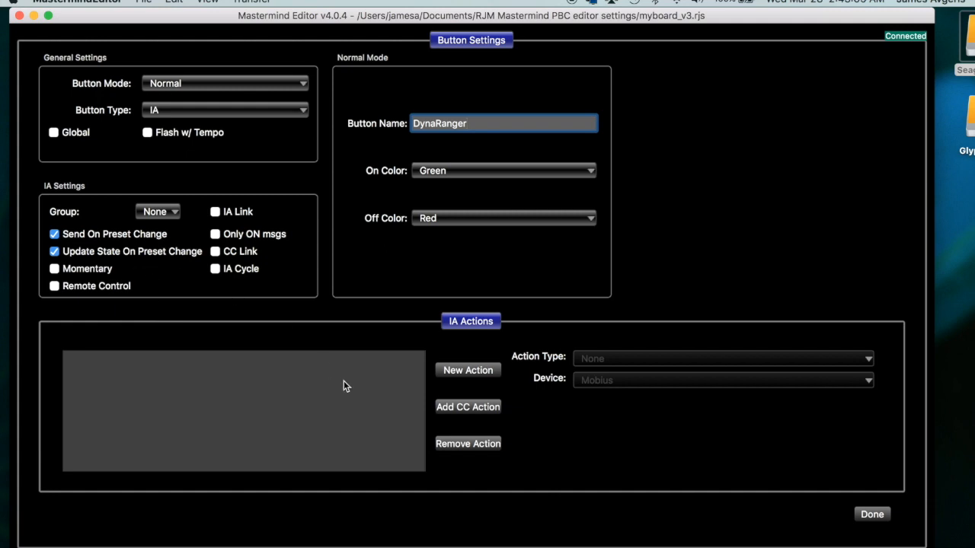
Add an Audio action to the DynaRanger button that controls Loop number 1, with on value ON.
left_click(468, 372)
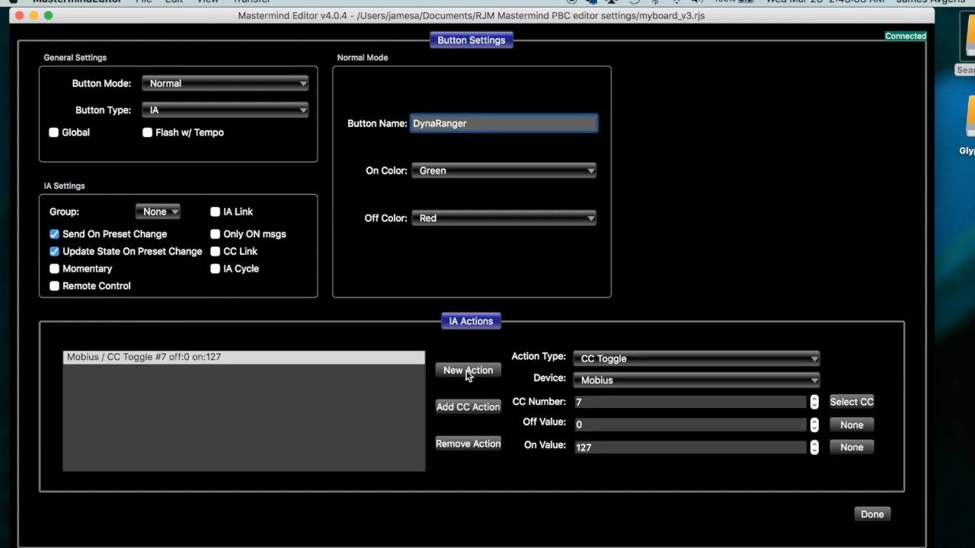
left_click(608, 360)
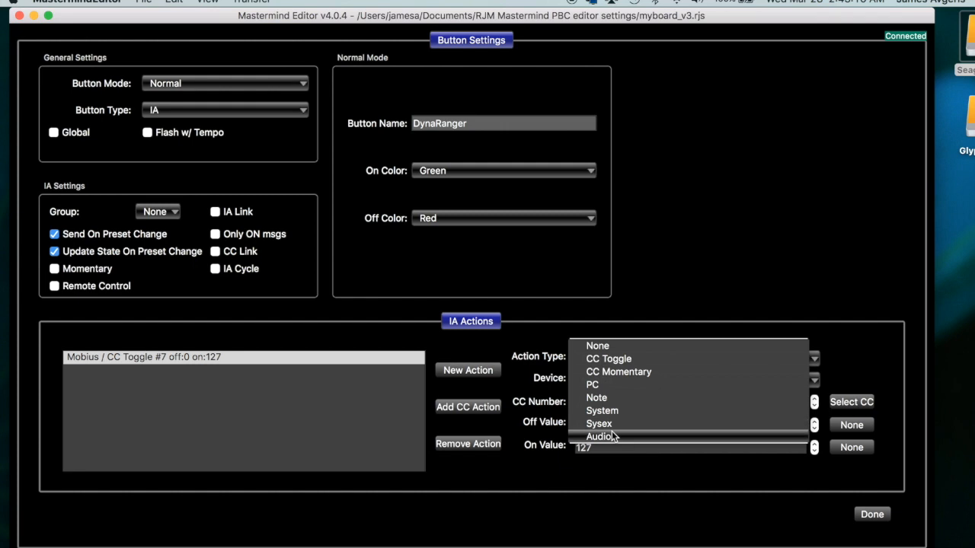
left_click(600, 435)
double_click(592, 402)
type("1")
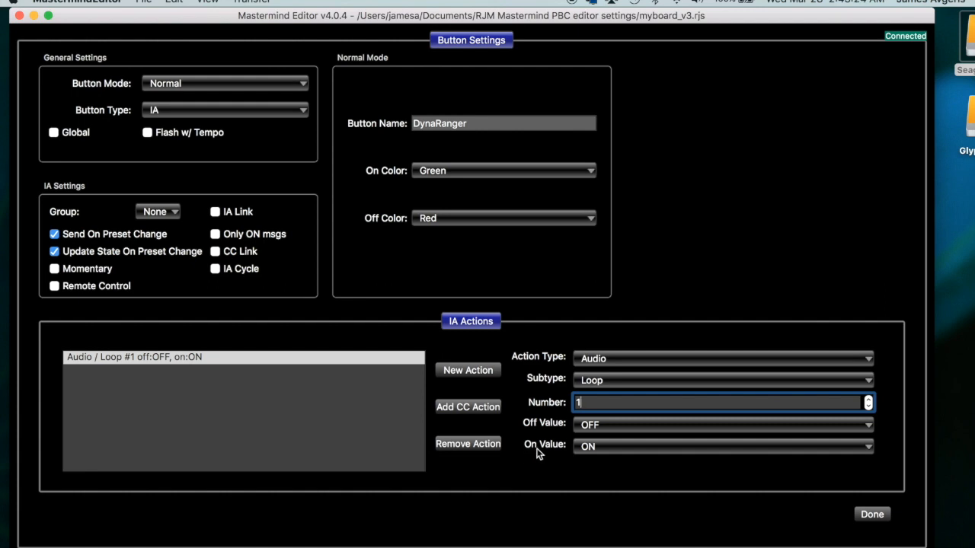
left_click(603, 447)
left_click(602, 445)
Add a second Audio action to the DynaRanger button with subtype Buffer and number 1.
left_click(466, 370)
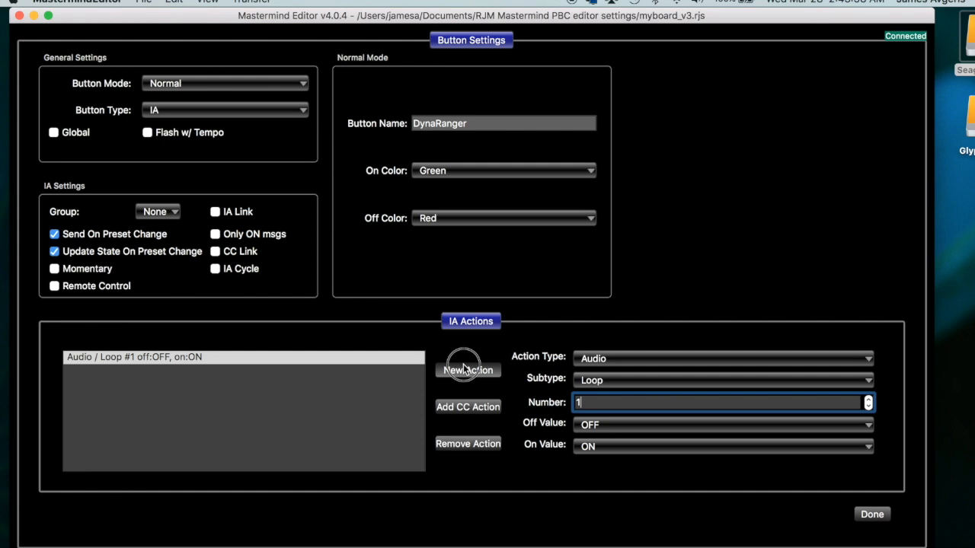
left_click(602, 359)
left_click(599, 436)
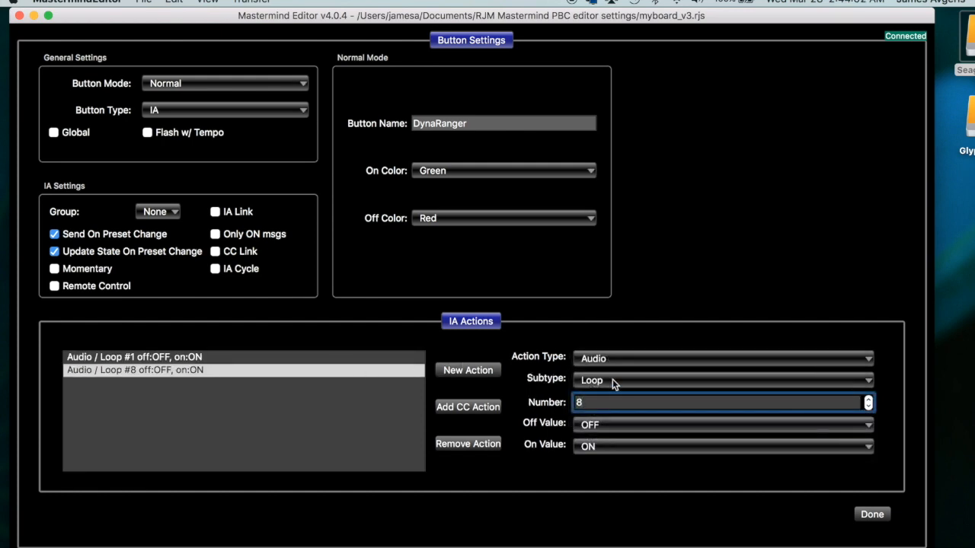
left_click(618, 380)
left_click(607, 332)
double_click(593, 403)
type("1")
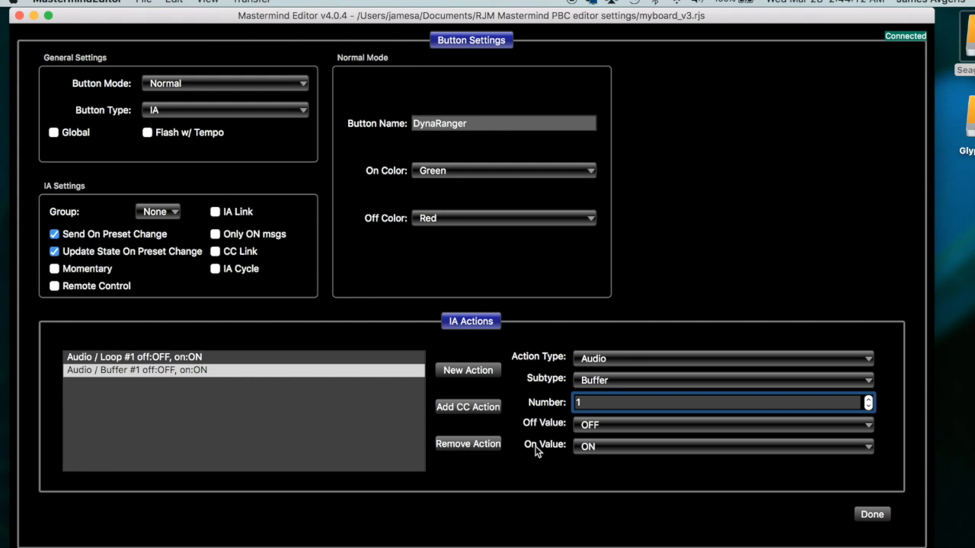
Set the Buffer action's on value to OFF and its off value to ON.
left_click(580, 447)
left_click(594, 436)
left_click(597, 428)
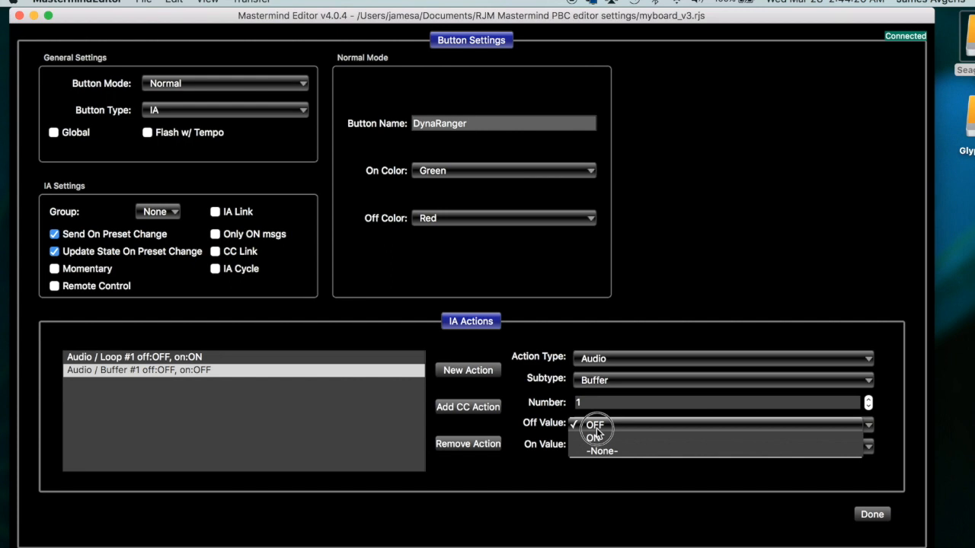
left_click(595, 437)
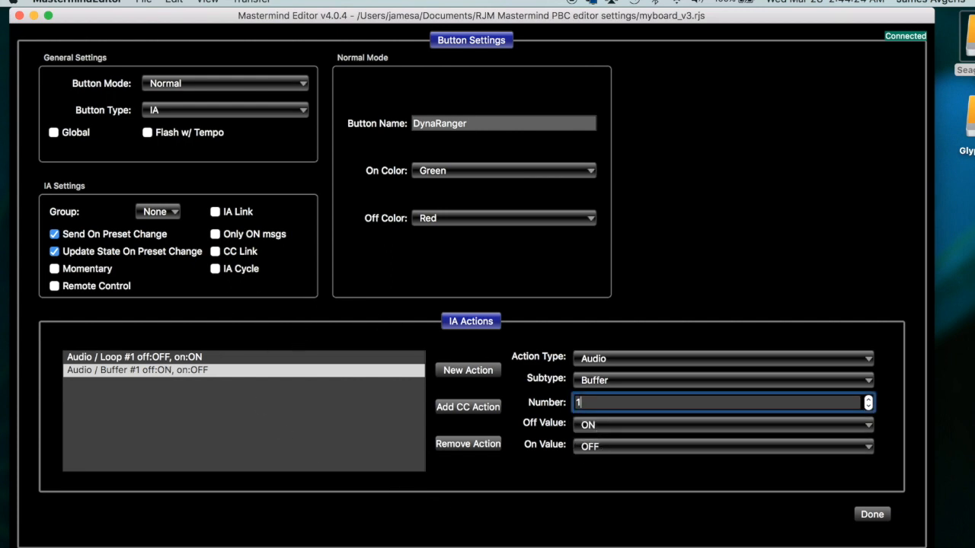
Enable IA Link for the DynaRanger button and finish editing its settings.
left_click(152, 4)
left_click(160, 67)
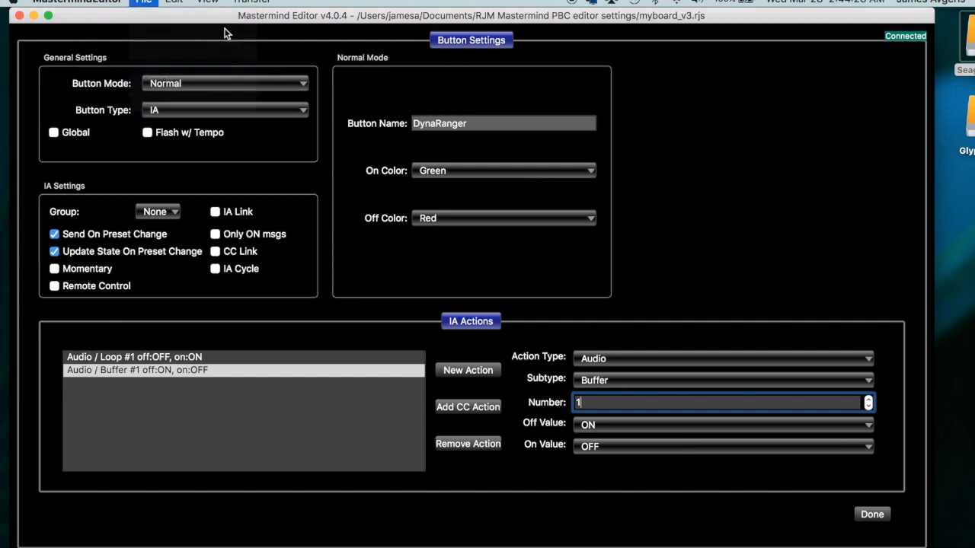
left_click(251, 3)
left_click(254, 64)
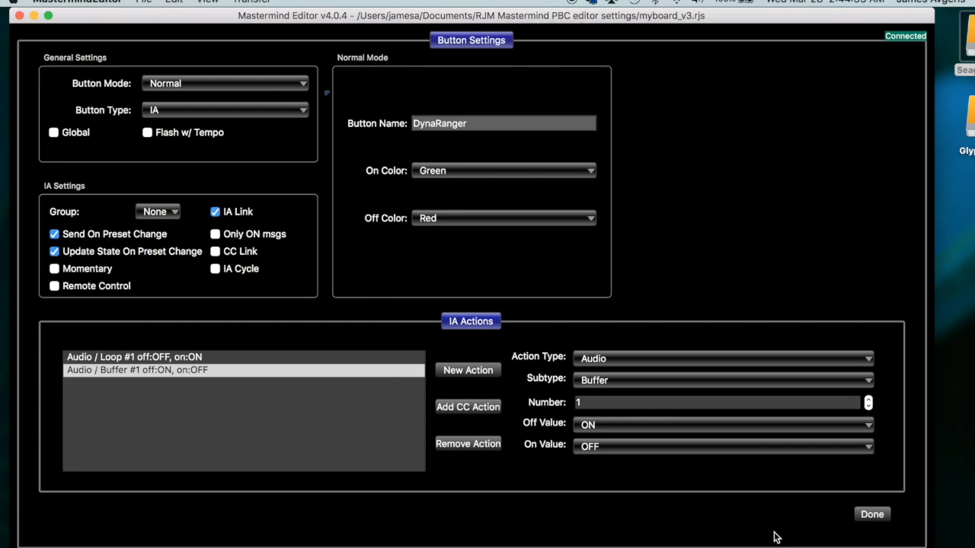
left_click(866, 514)
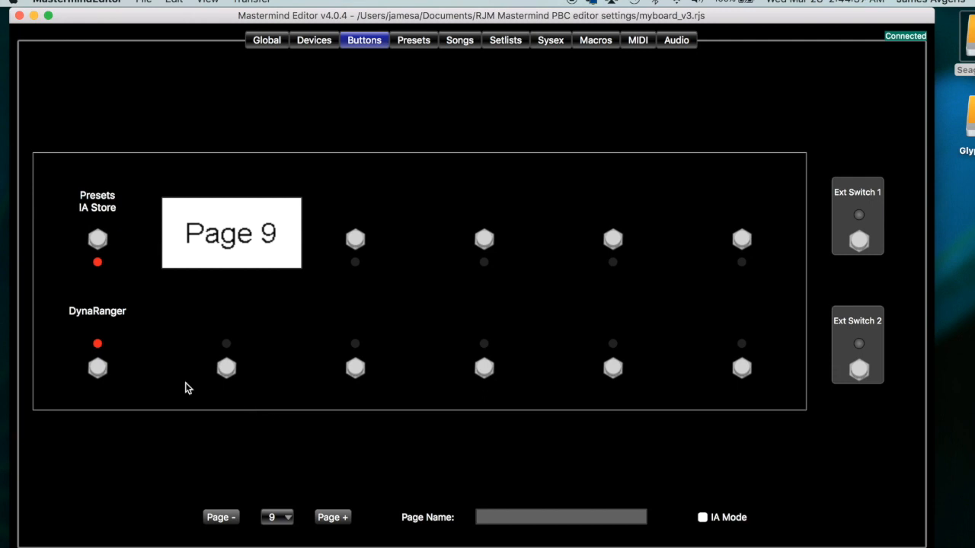
Copy the DynaRanger button onto the second bottom-row button of page 9.
right_click(102, 370)
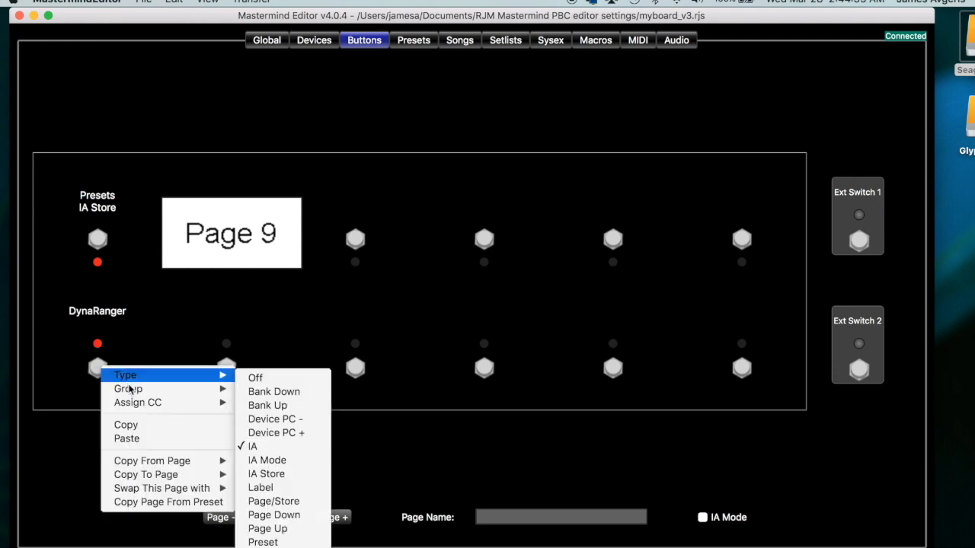
left_click(141, 428)
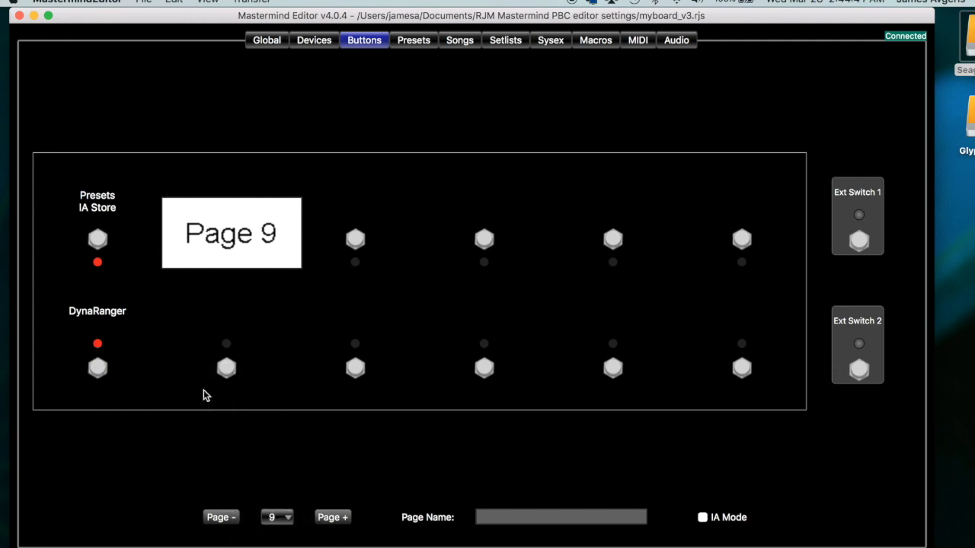
right_click(224, 367)
left_click(263, 439)
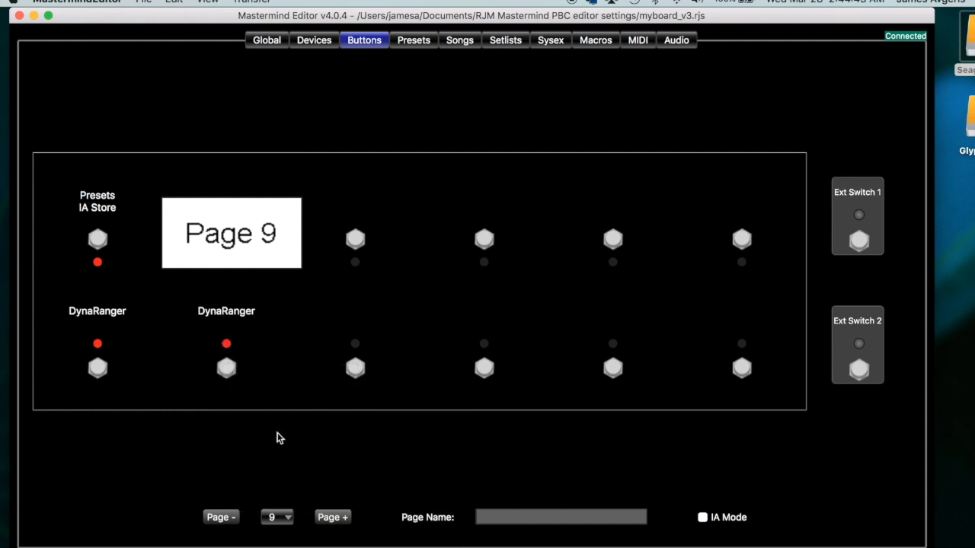
Rename the copied second bottom-row button as Archer.
double_click(227, 368)
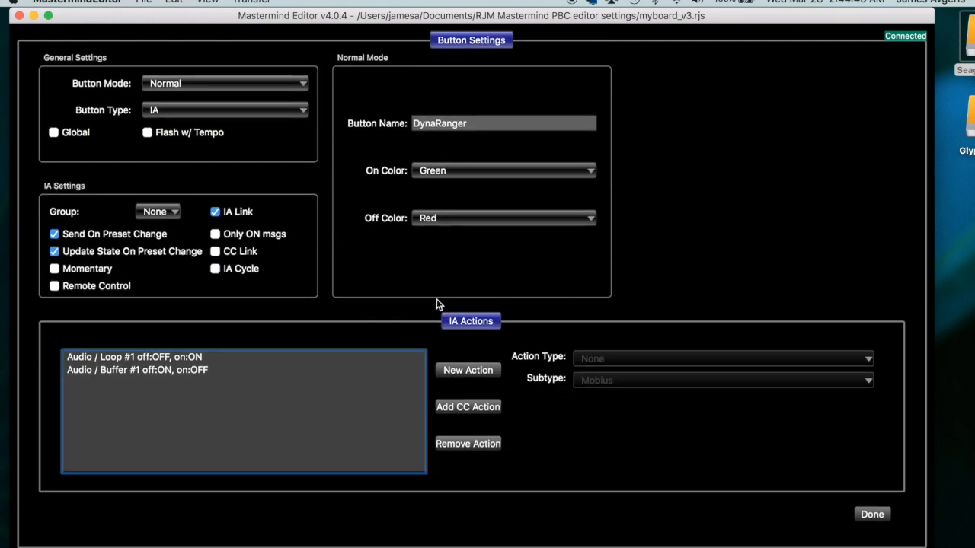
double_click(473, 122)
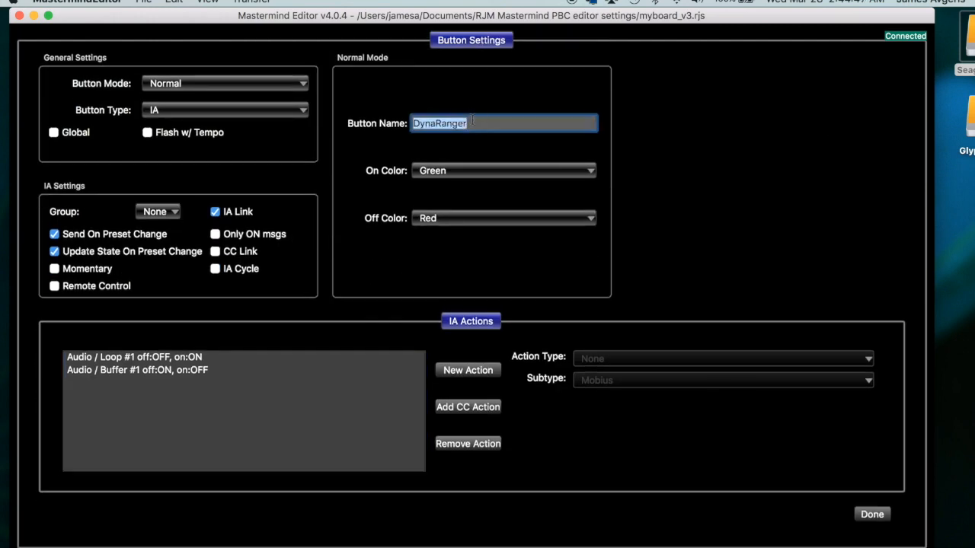
type("Archer")
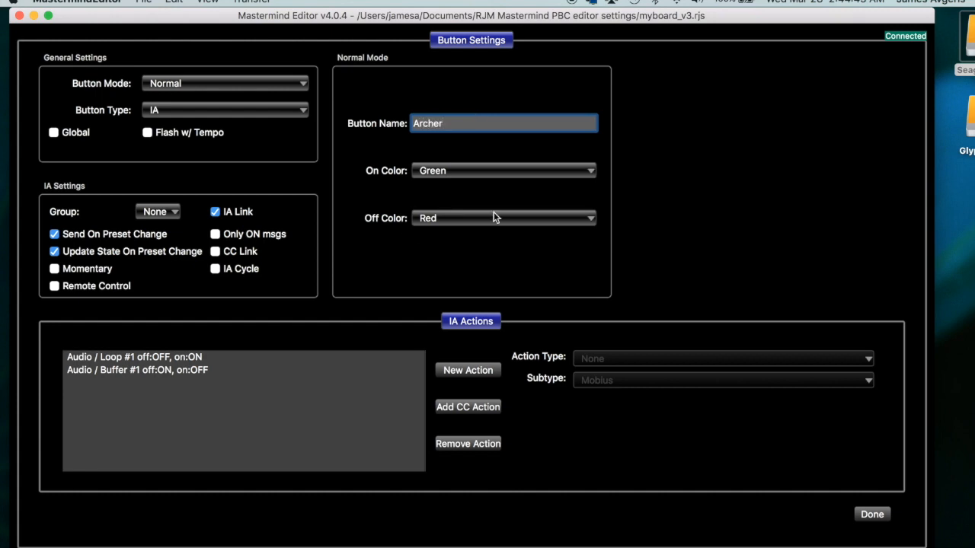
Remove the Buffer action from the Archer button and set its Loop action to number 6.
left_click(174, 371)
left_click(492, 444)
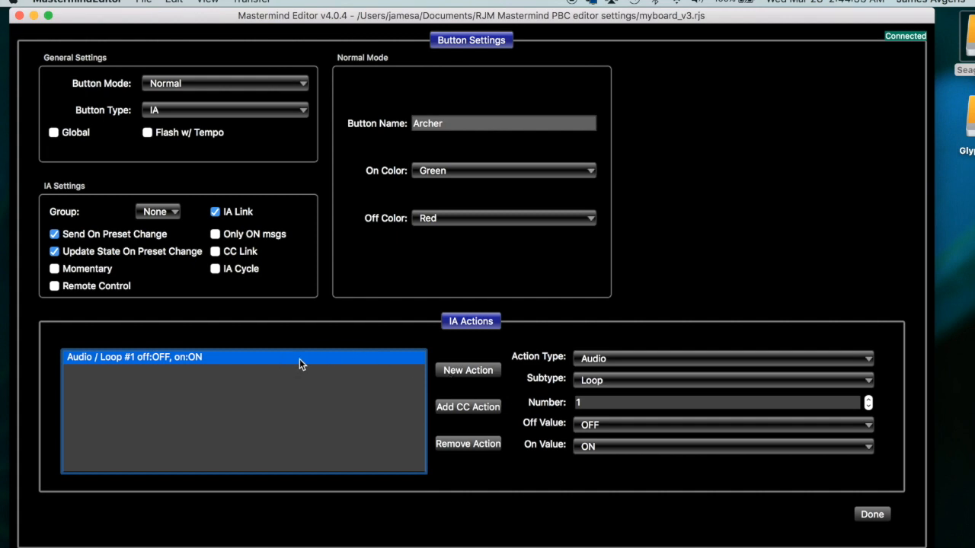
left_click(602, 403)
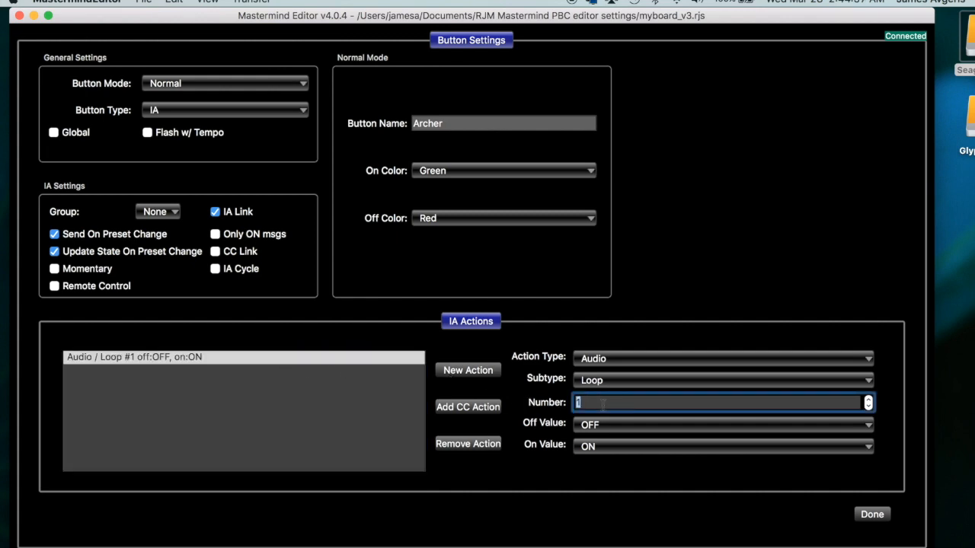
type("6")
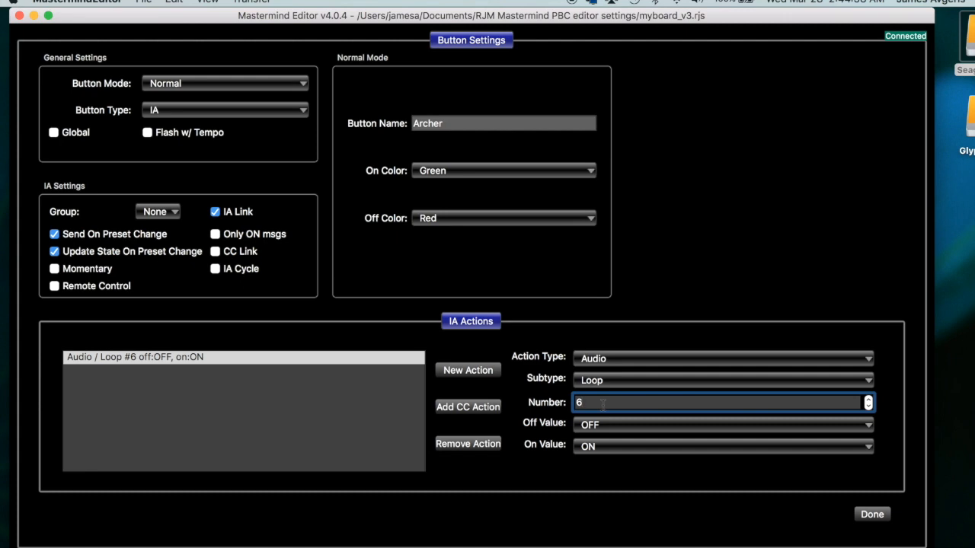
left_click(870, 515)
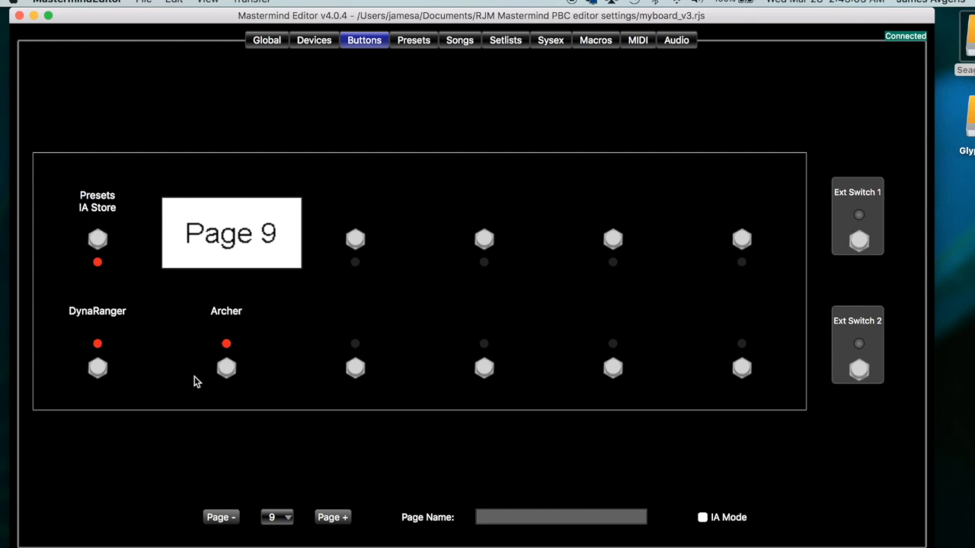
Set the third bottom-row button to button type IA and name it Tape Delay.
double_click(355, 369)
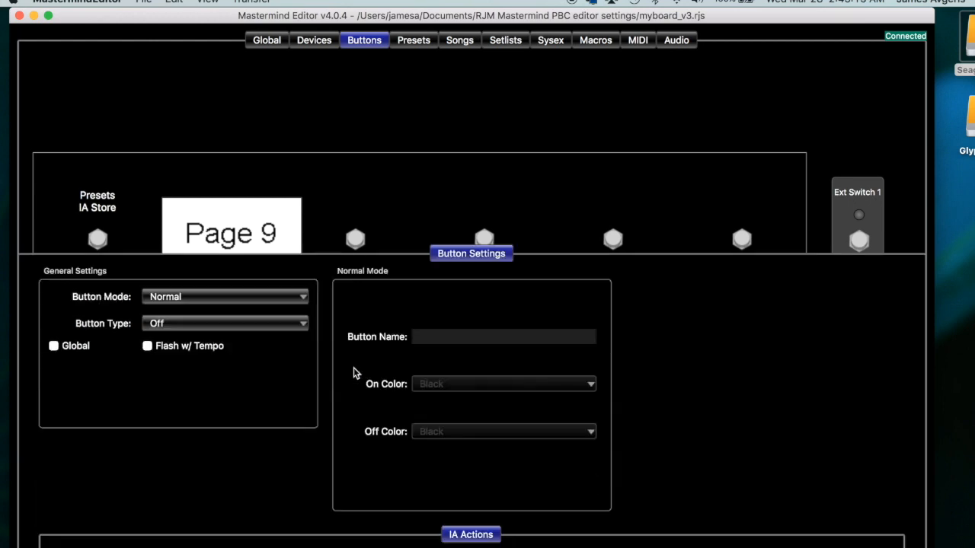
left_click(246, 111)
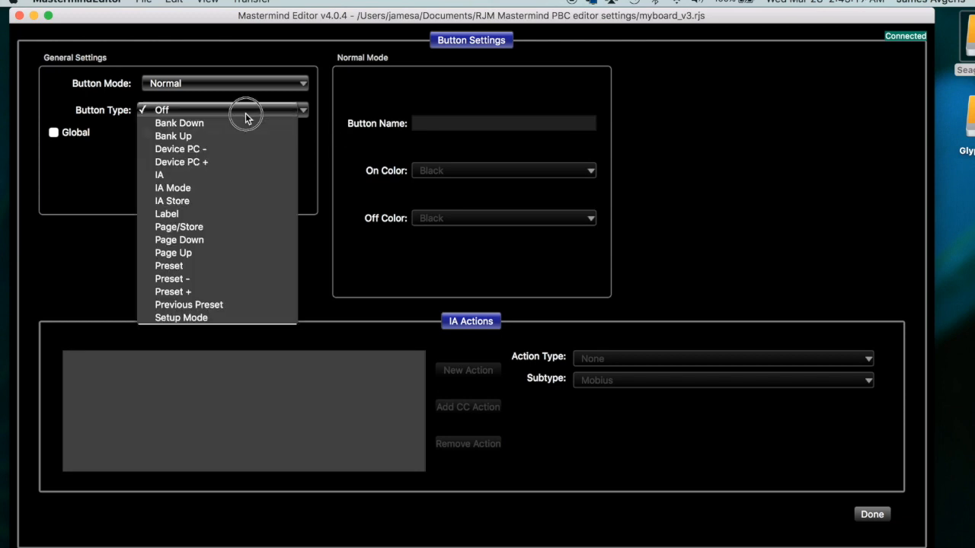
left_click(220, 171)
double_click(429, 120)
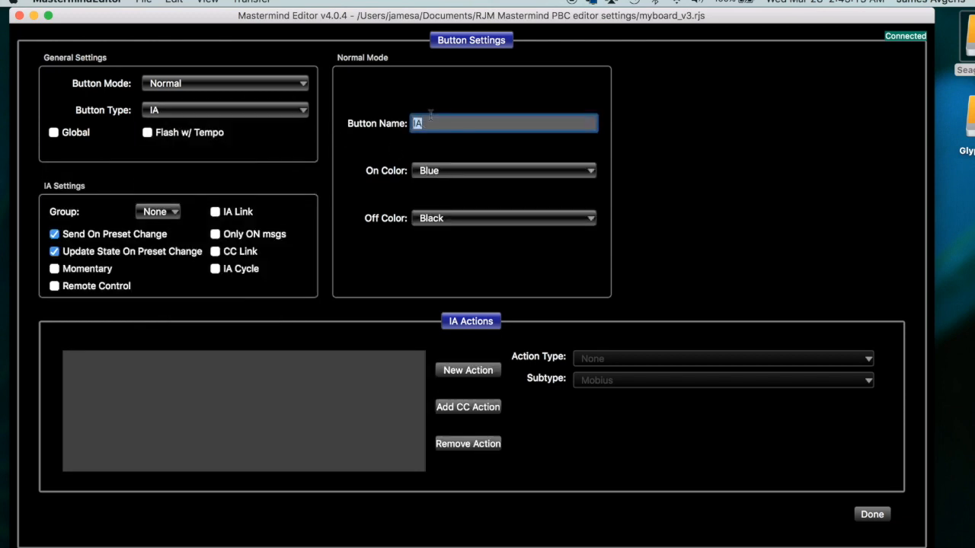
type("Tape Delay")
Set the Tape Delay button's on color to Green and its off color to Purple.
left_click(473, 169)
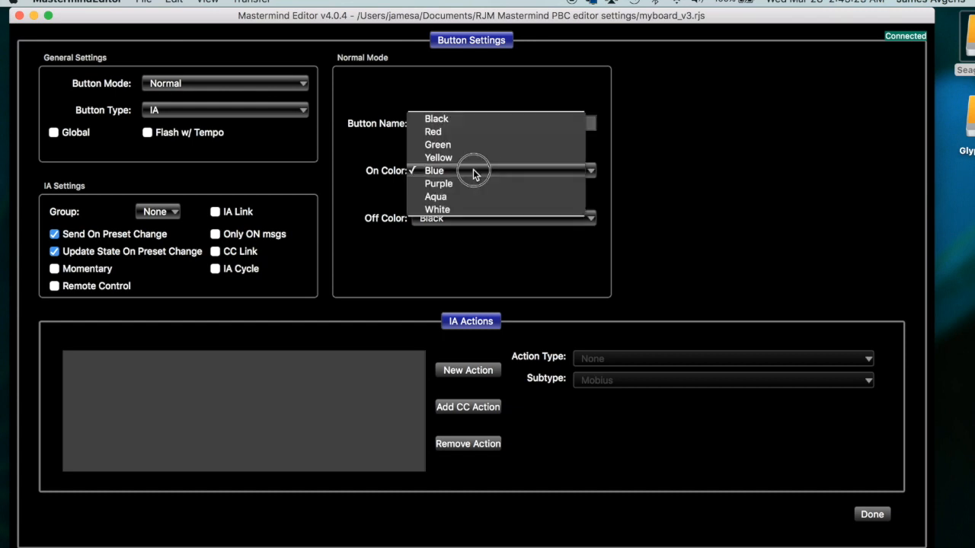
left_click(462, 146)
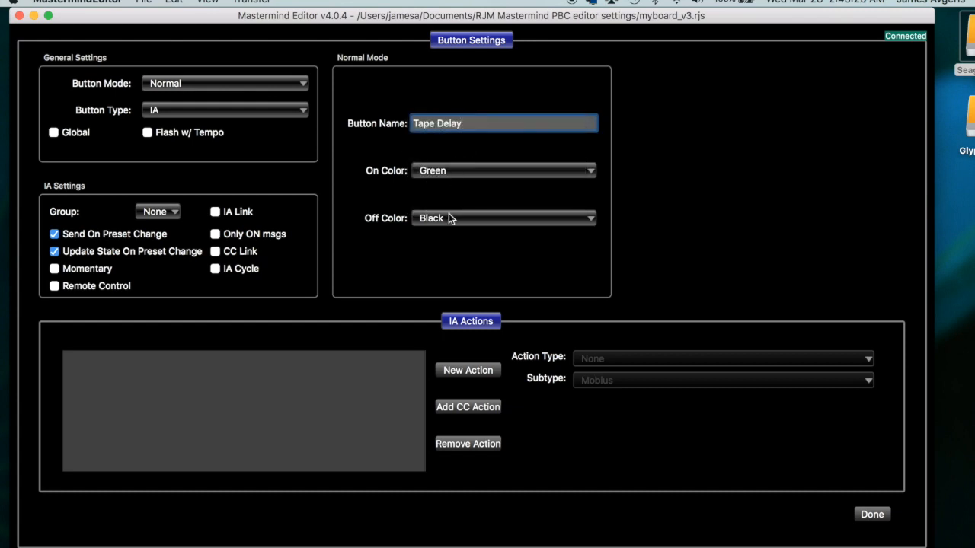
left_click(449, 217)
left_click(438, 282)
Add a PC action for the Nemesis device to the Tape Delay button.
left_click(467, 372)
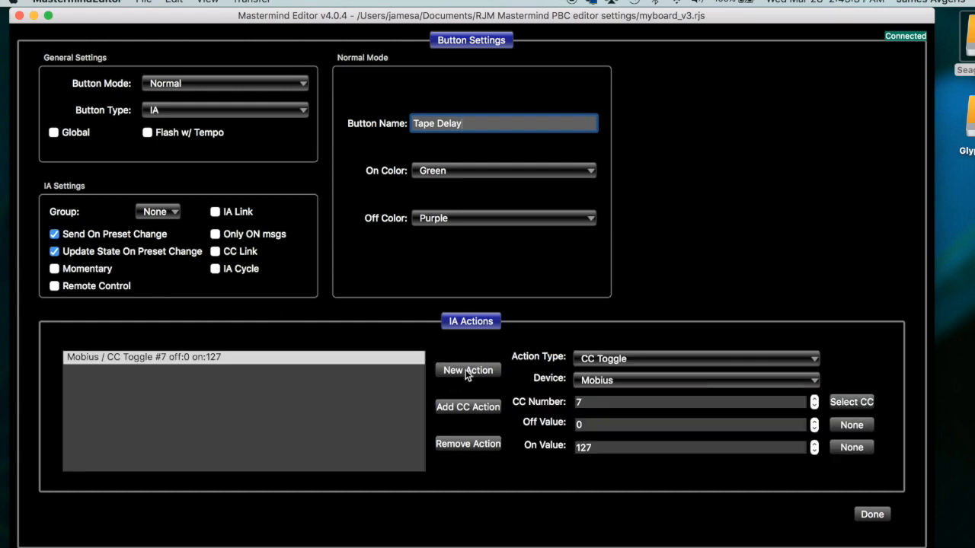
left_click(610, 363)
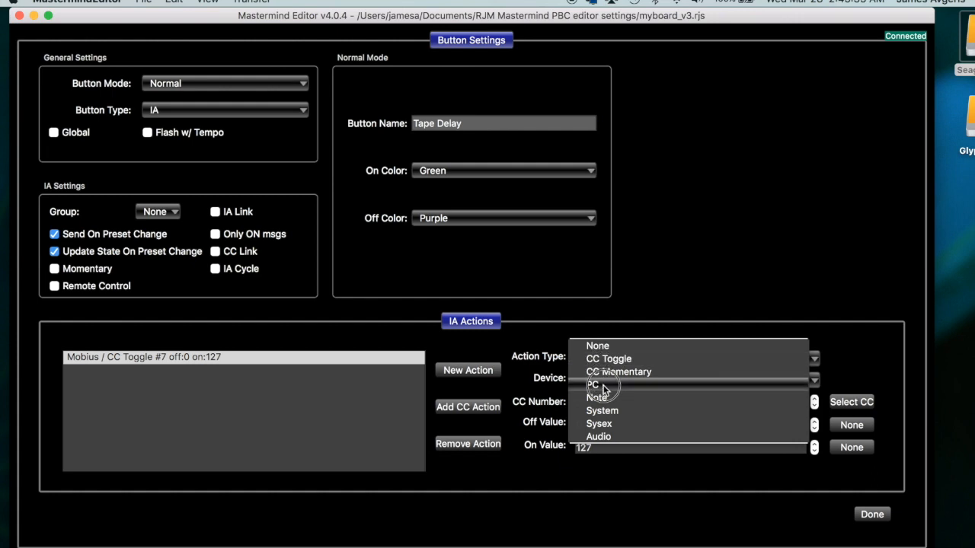
left_click(604, 388)
left_click(623, 385)
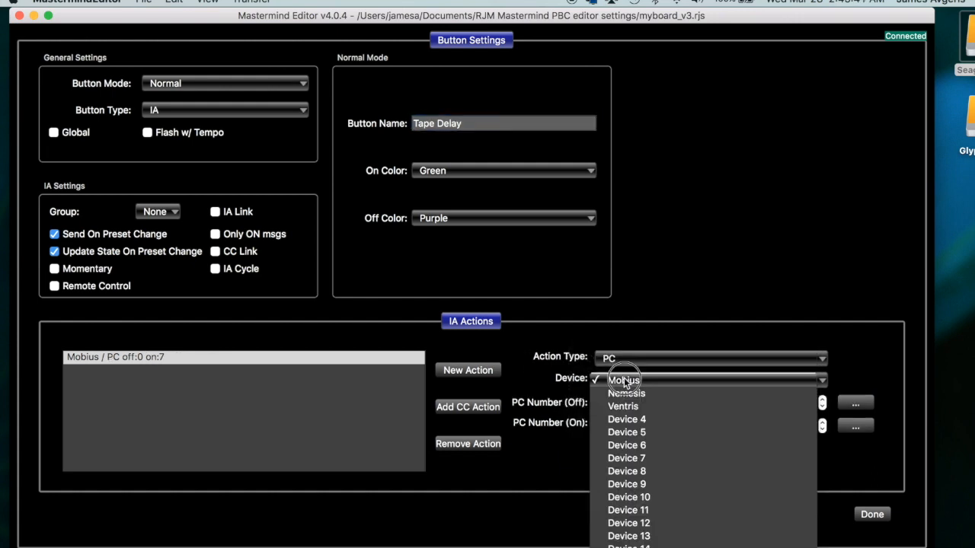
left_click(624, 392)
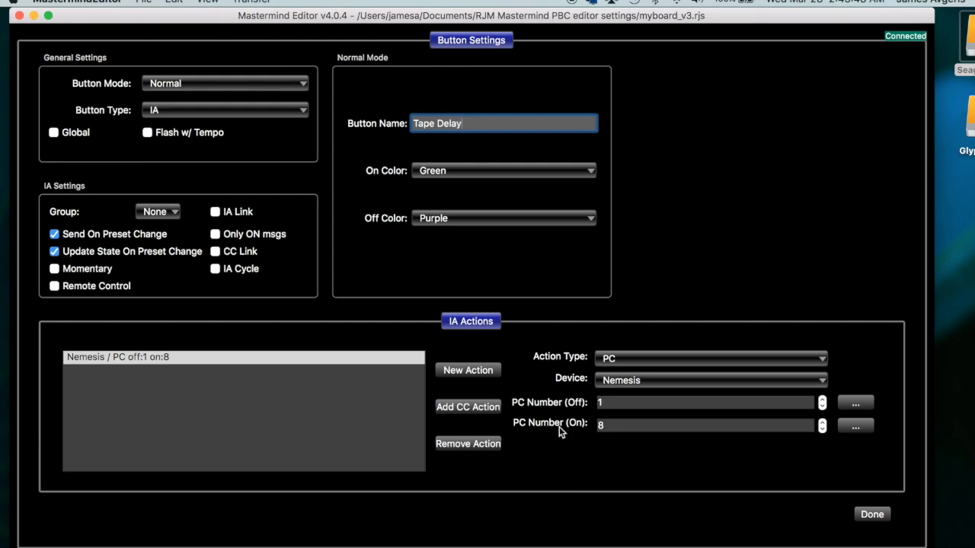
Set the Nemesis action's on PC number to 26 and its off PC number to None.
left_click(613, 426)
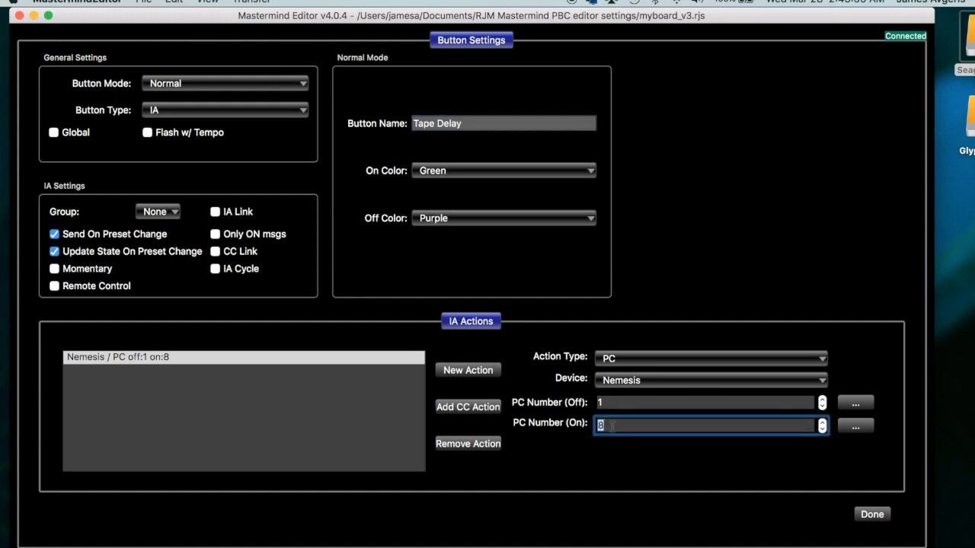
type("1")
double_click(629, 426)
type("26")
left_click(852, 406)
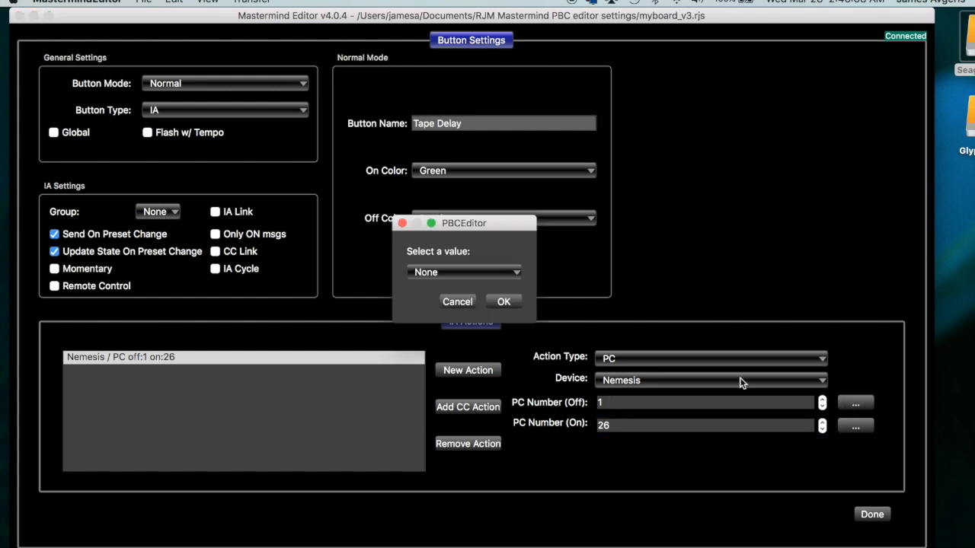
left_click(505, 301)
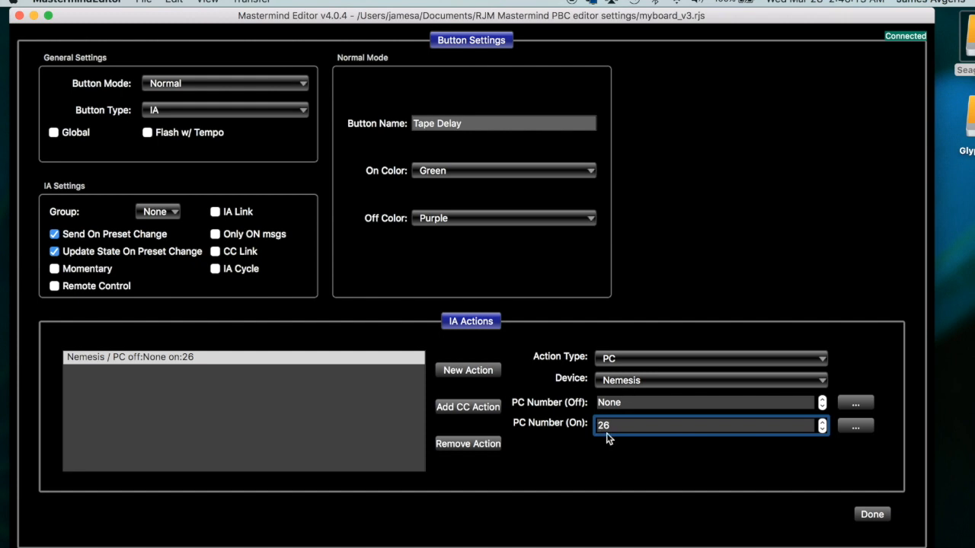
Add an Audio action for Loop number 8 to the Tape Delay button and finish its settings.
left_click(469, 370)
left_click(602, 361)
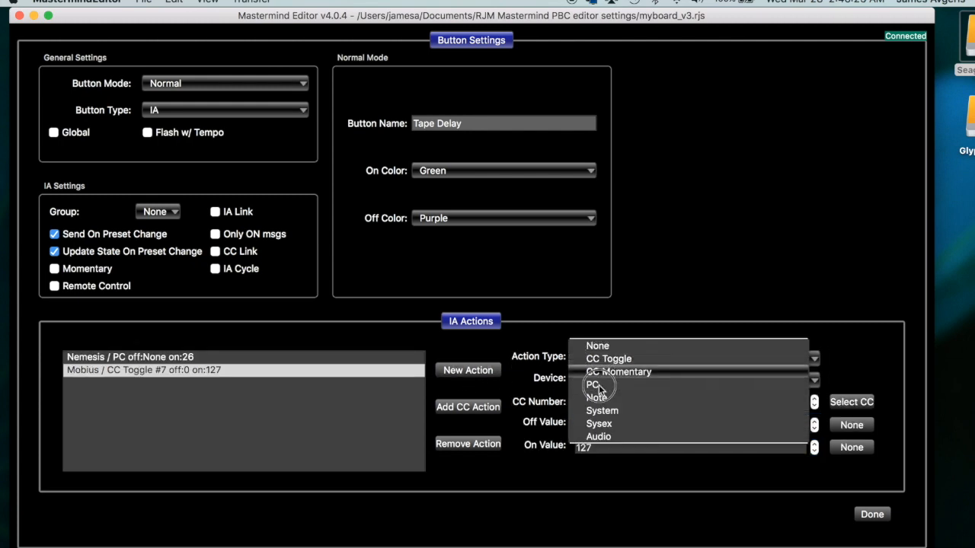
left_click(602, 436)
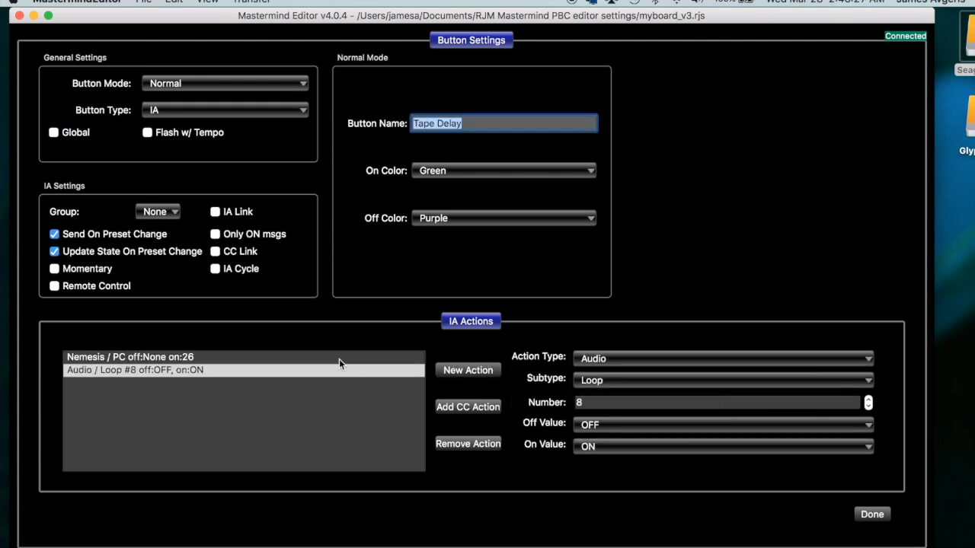
double_click(615, 403)
left_click(602, 406)
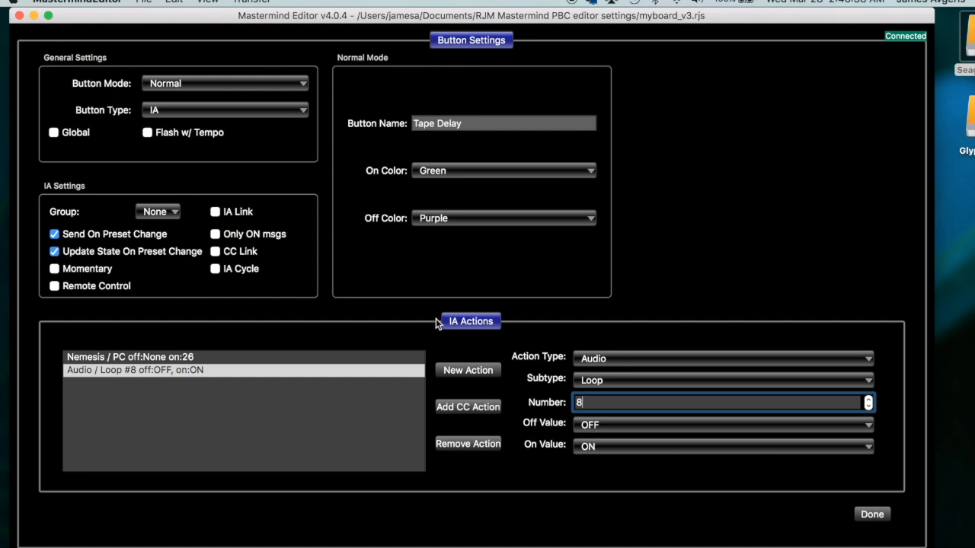
left_click(869, 517)
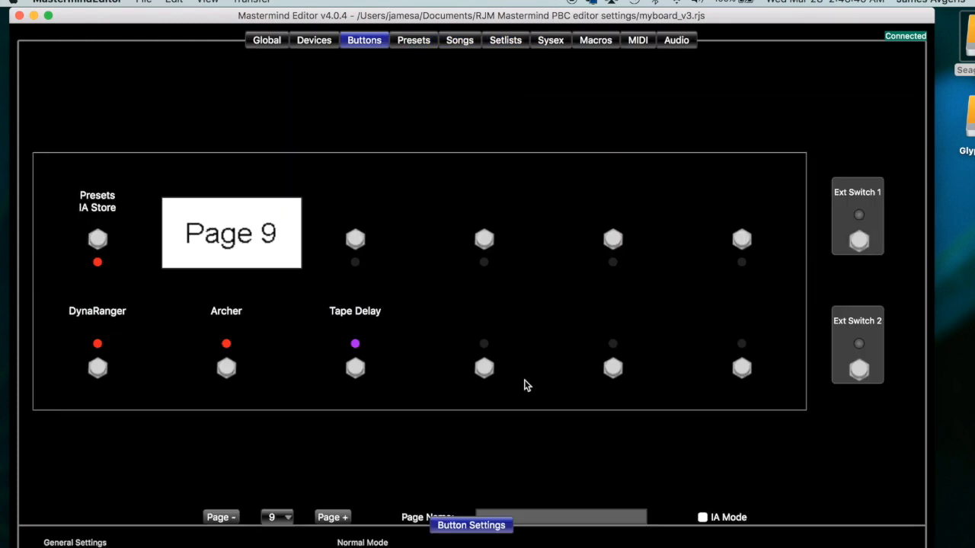
Copy the Tape Delay button onto the fourth bottom-row button.
right_click(360, 372)
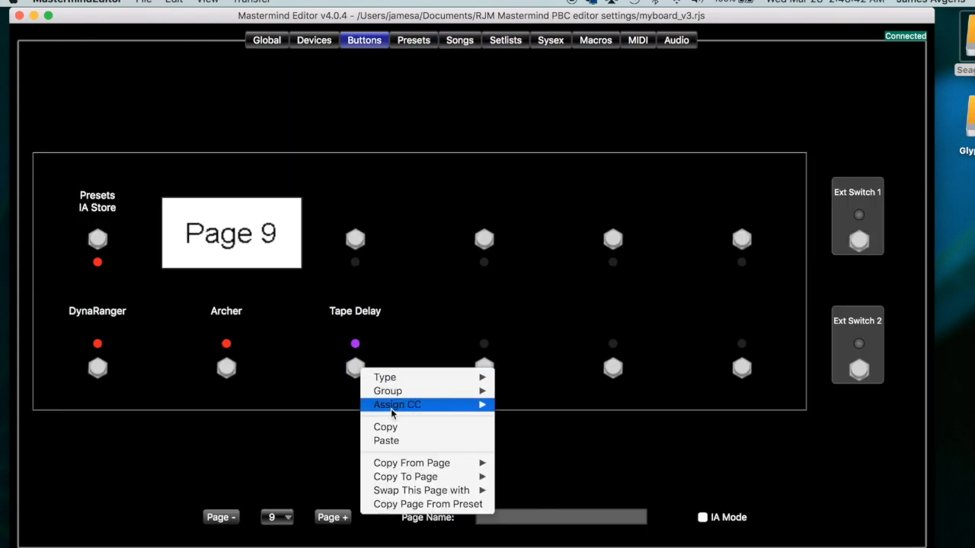
left_click(401, 429)
right_click(488, 373)
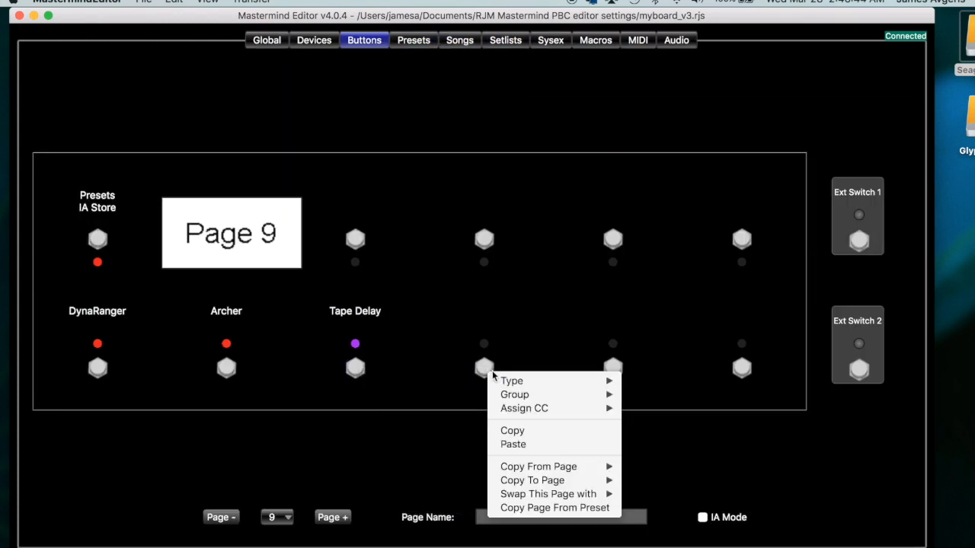
left_click(515, 444)
Rename the copied button in the fourth bottom-row position to Analog Delay.
double_click(485, 369)
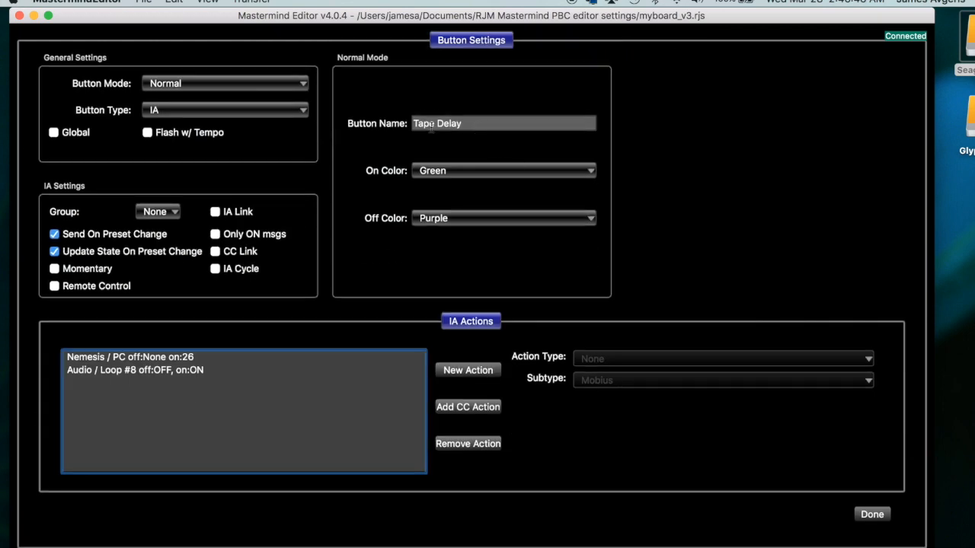
double_click(433, 124)
type("Analog")
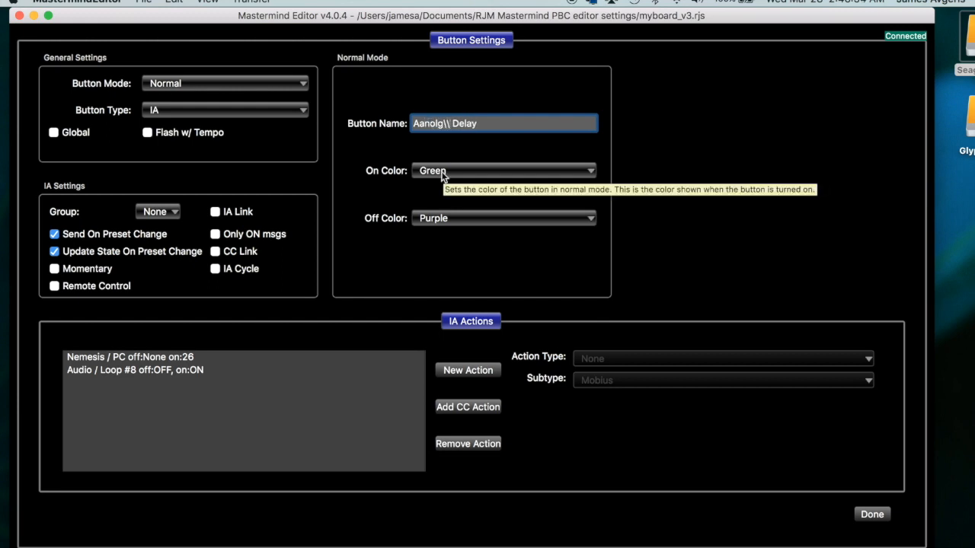
key("BackSpace")
key("BackSpace")
key("BackSpace")
key("BackSpace")
key("BackSpace")
type("nalog")
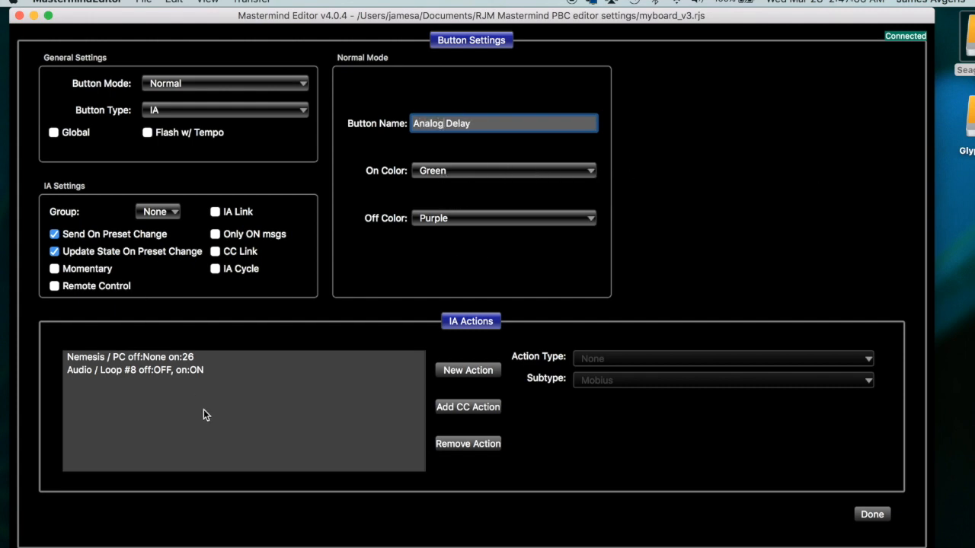
Set the on PC number of the Analog Delay button's Nemesis action to 2 and finish its settings.
left_click(190, 371)
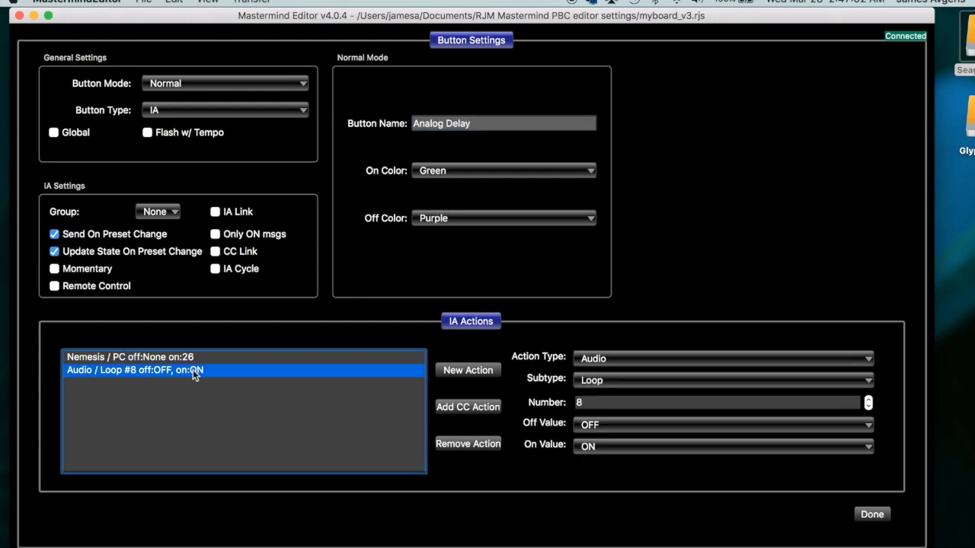
left_click(188, 360)
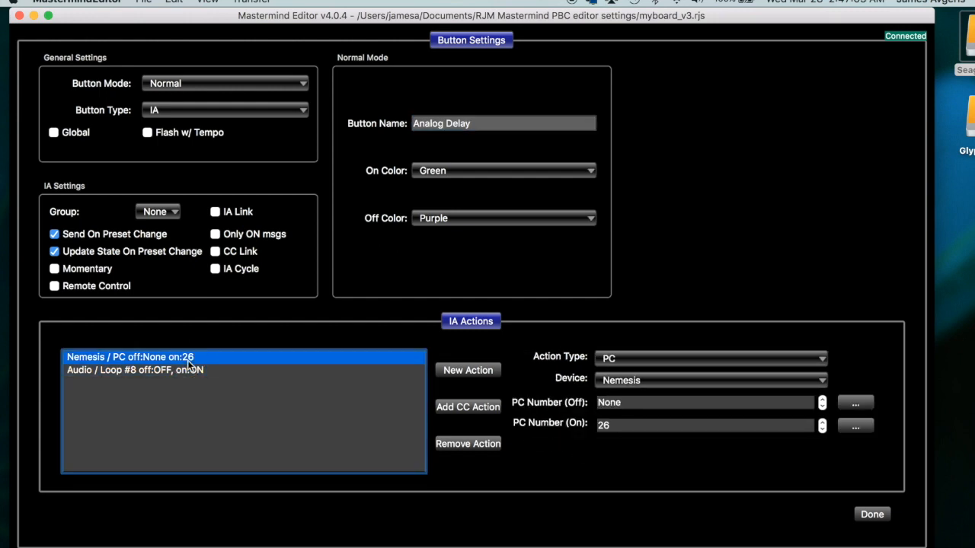
left_click(621, 424)
type("2")
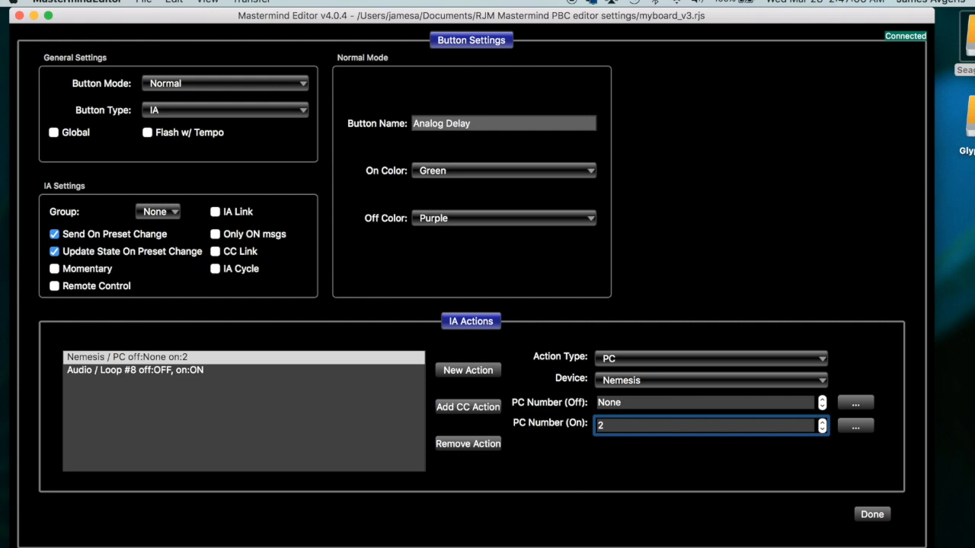
left_click(874, 516)
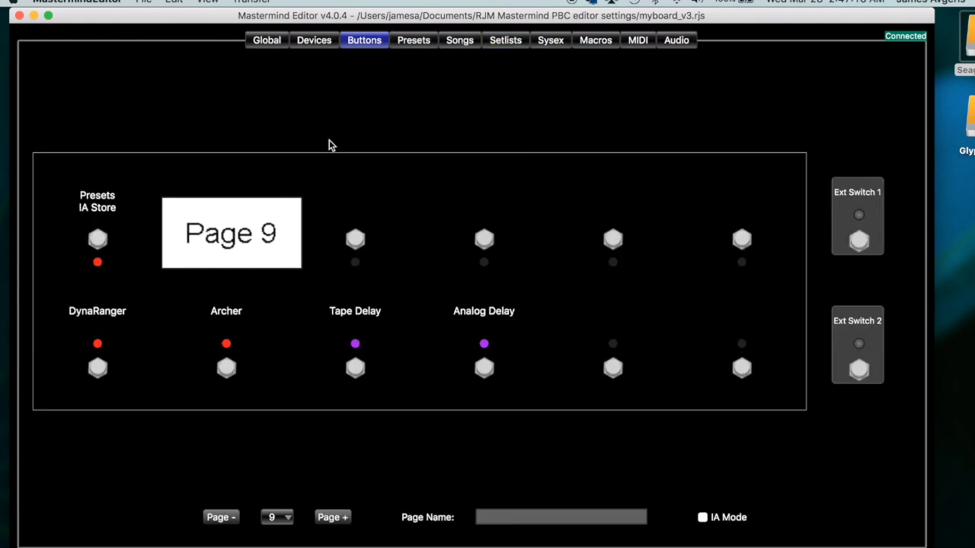
Save the board setup with the new Analog Delay button and write the changes to the device.
left_click(144, 2)
left_click(157, 66)
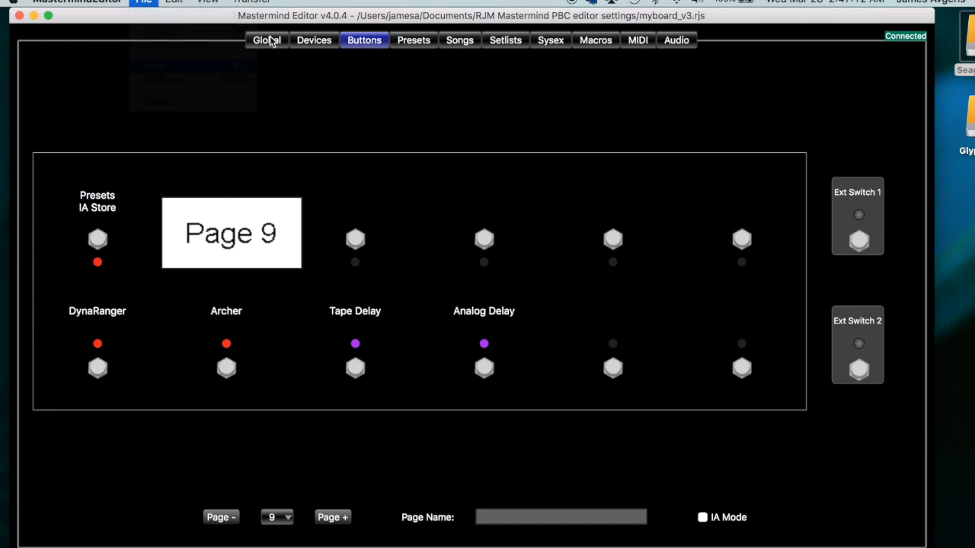
left_click(252, 2)
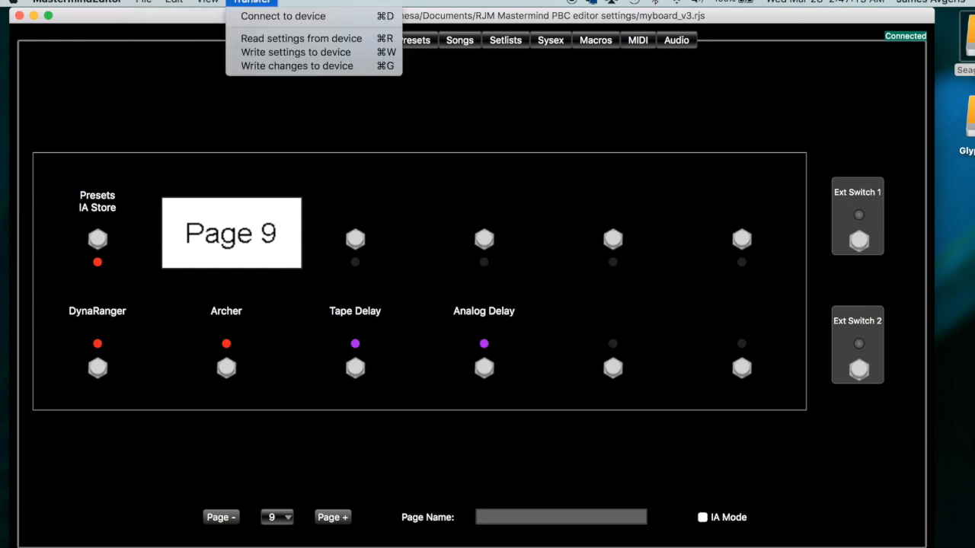
left_click(257, 66)
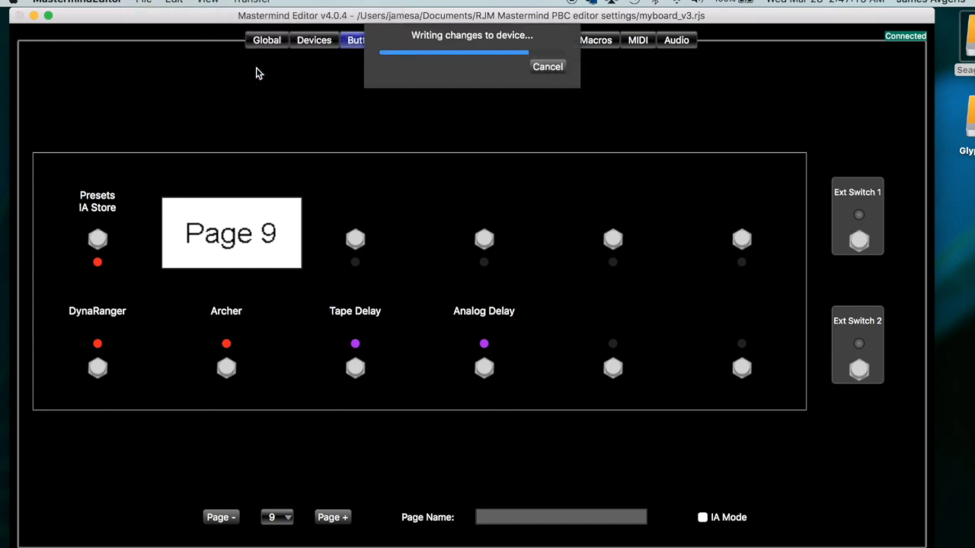
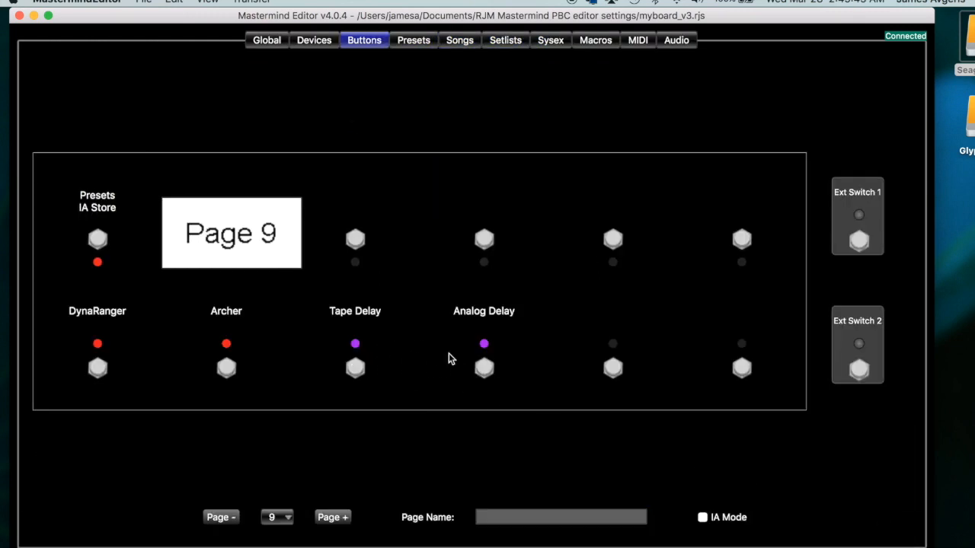
Save the page 9 setup again and send its latest changes to the device.
left_click(144, 1)
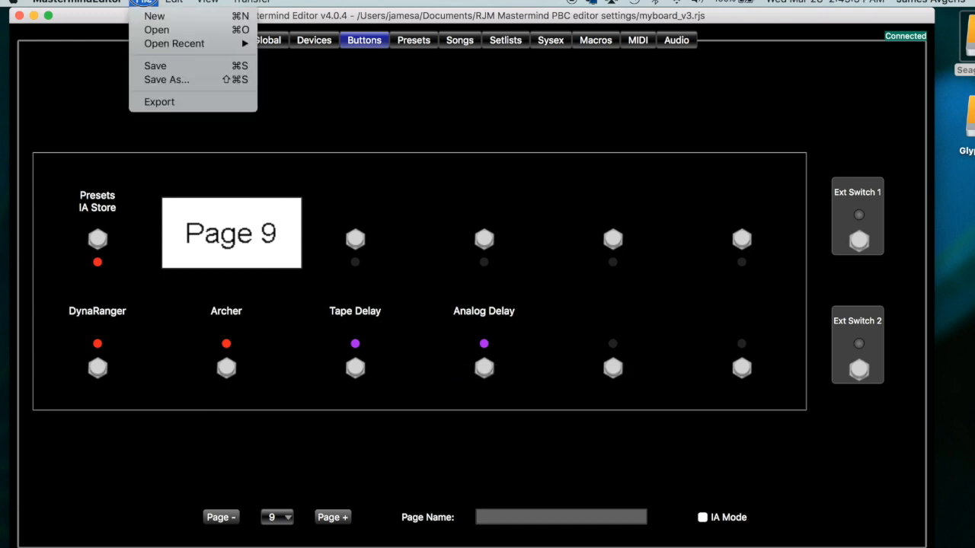
left_click(154, 69)
left_click(251, 2)
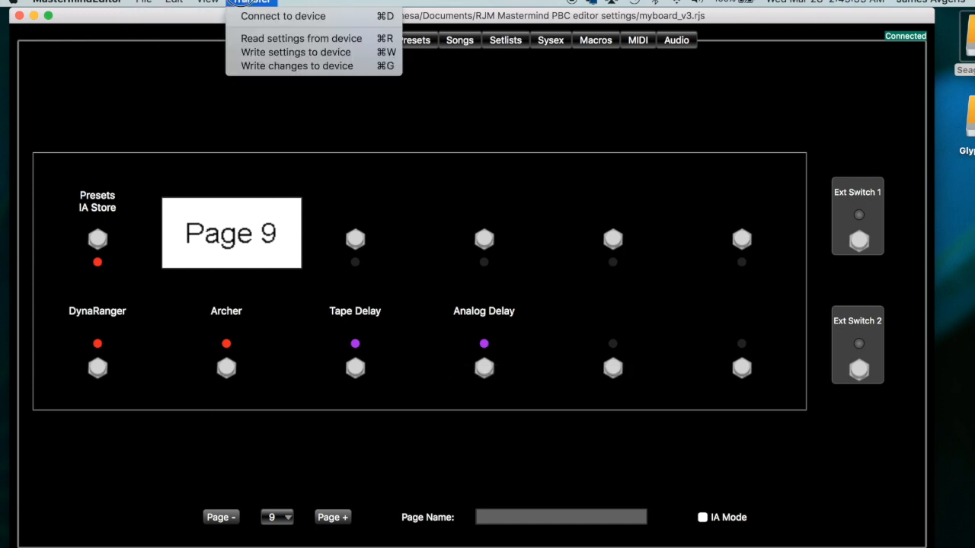
left_click(251, 66)
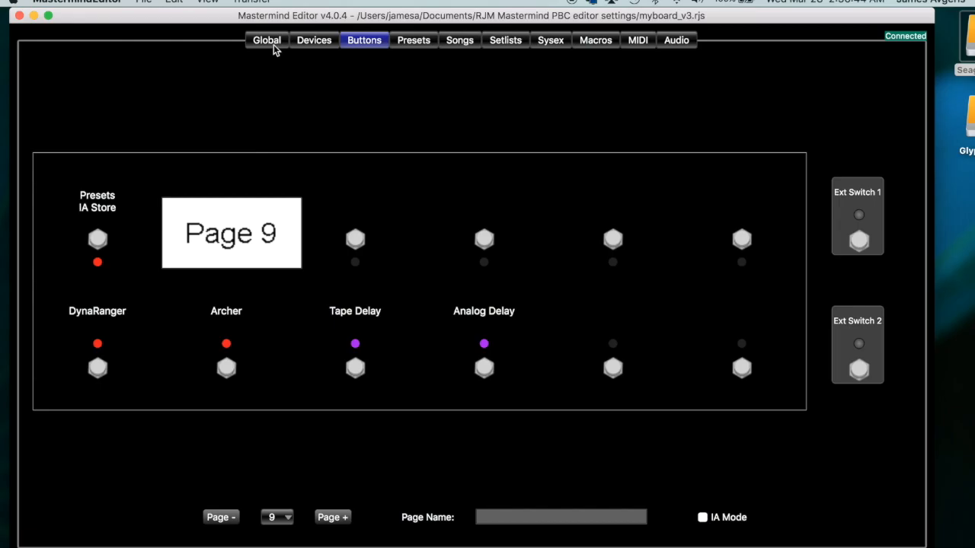
Open the Nemesis button group in the global settings, save the setup and write the changes to the device.
left_click(268, 42)
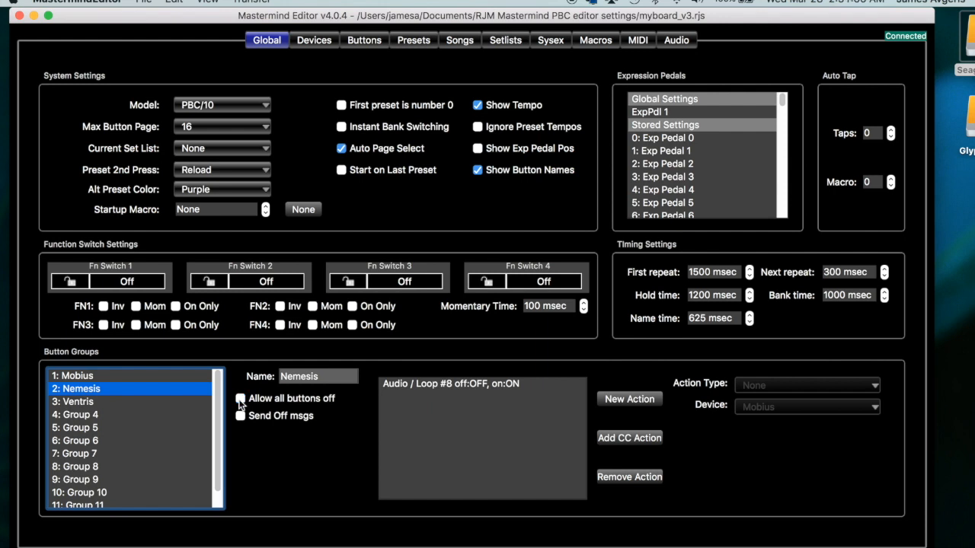
left_click(145, 2)
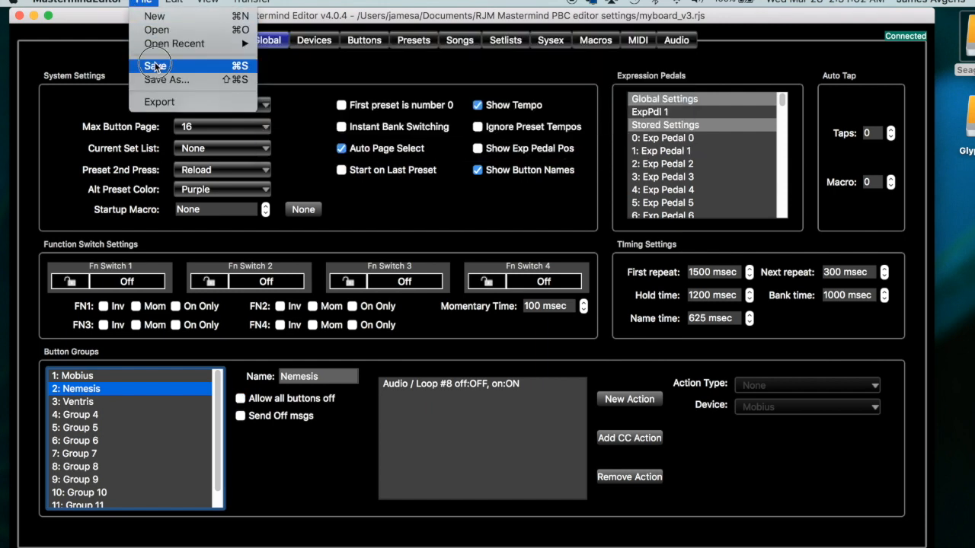
left_click(155, 66)
left_click(251, 1)
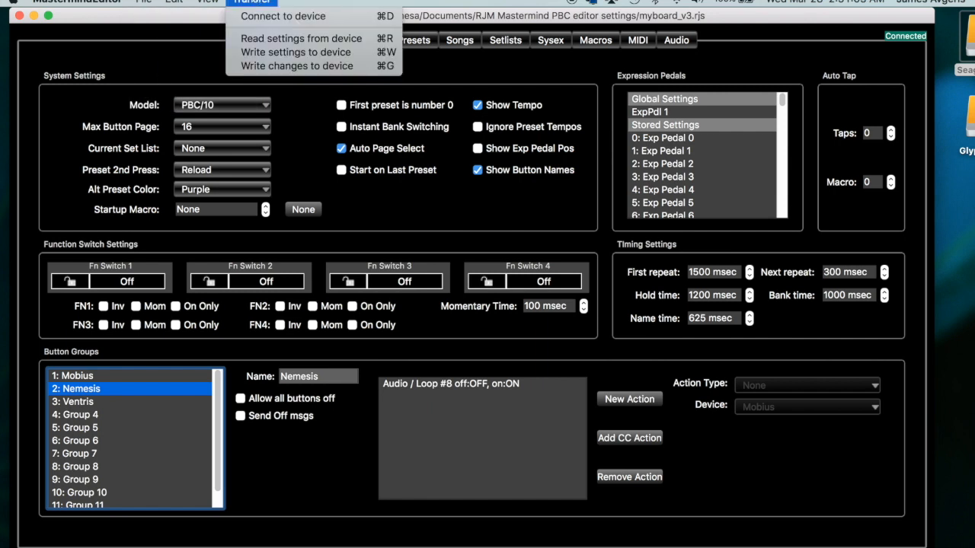
left_click(262, 66)
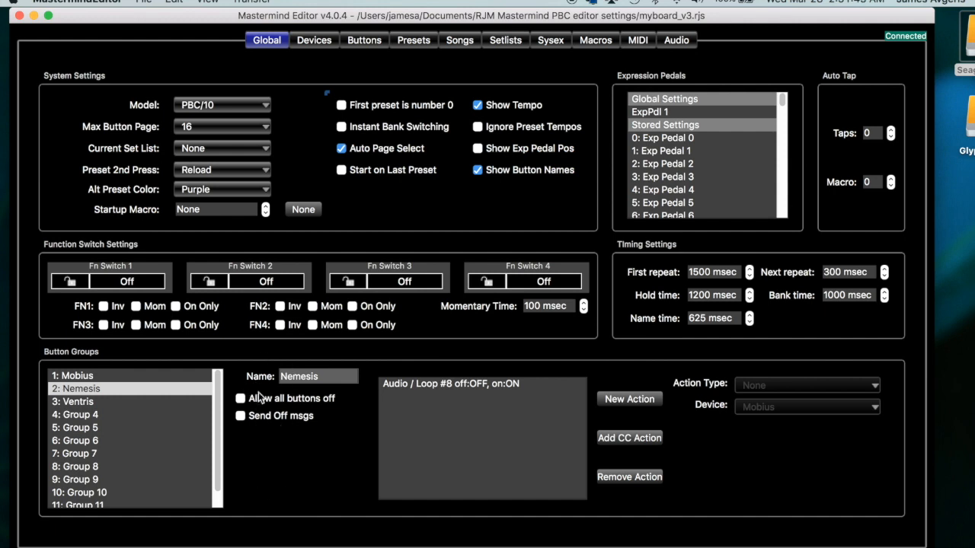
Allow all buttons off for the Nemesis button group, save the setup and write the changes to the device.
left_click(241, 399)
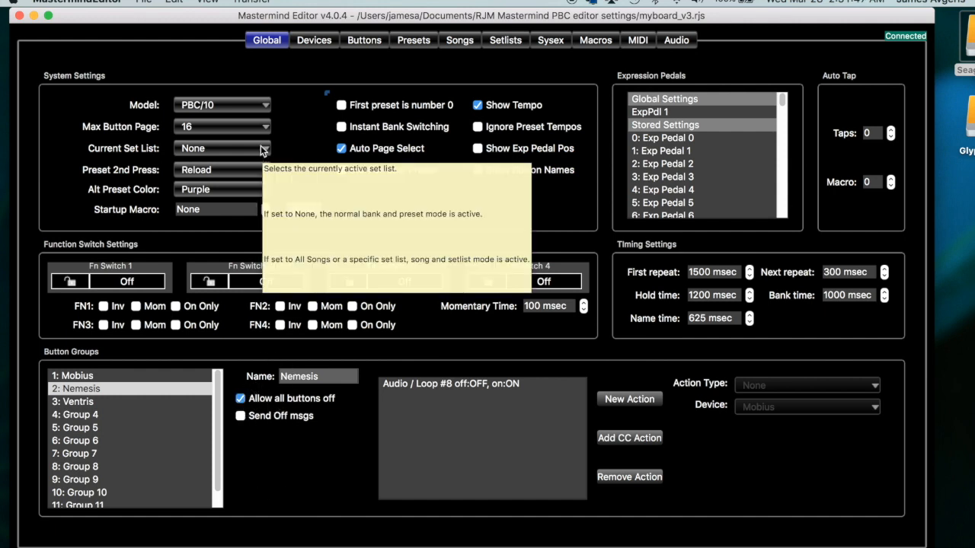
left_click(143, 2)
left_click(157, 66)
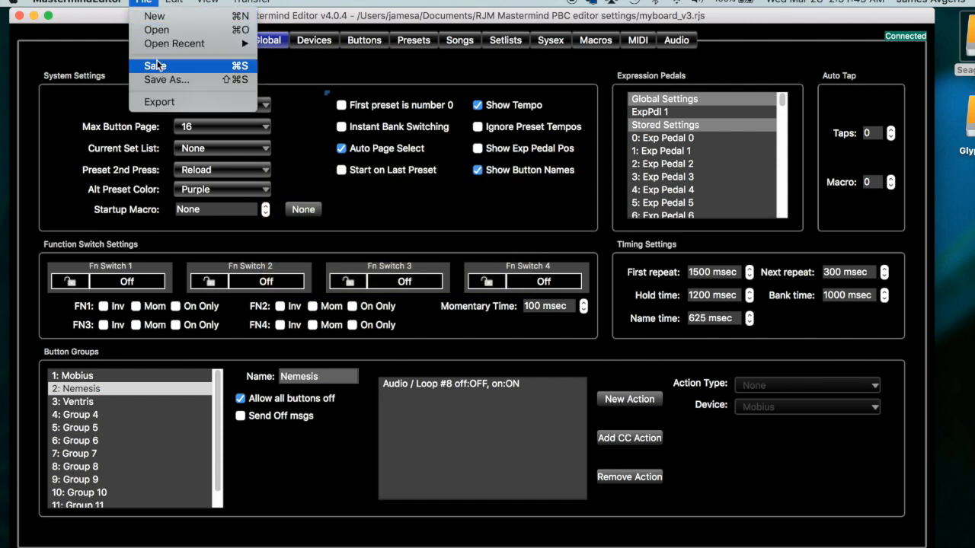
left_click(252, 2)
left_click(256, 65)
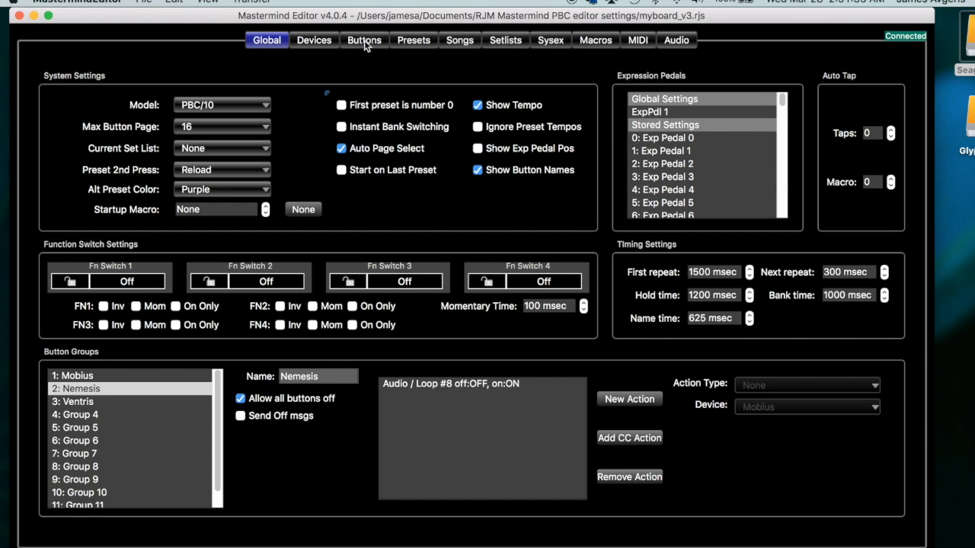
Examine the group assignment and the PC and Audio actions of the Tape Delay and Analog Delay buttons on page 9.
left_click(362, 44)
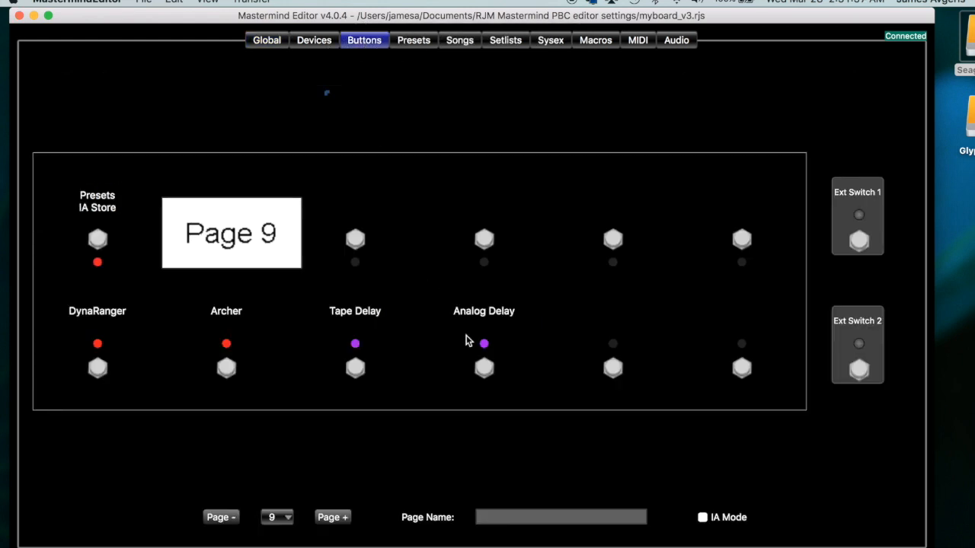
mouse_move(467, 341)
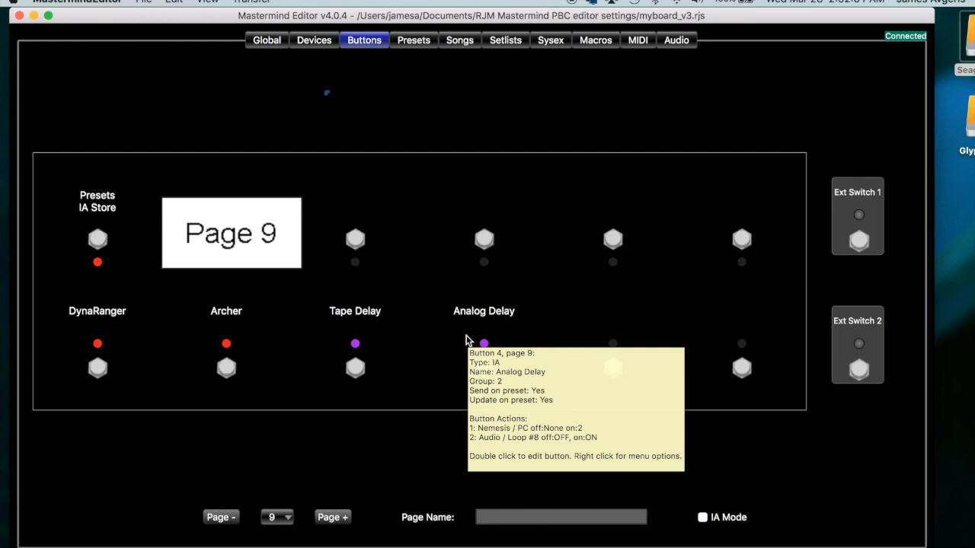
mouse_move(356, 374)
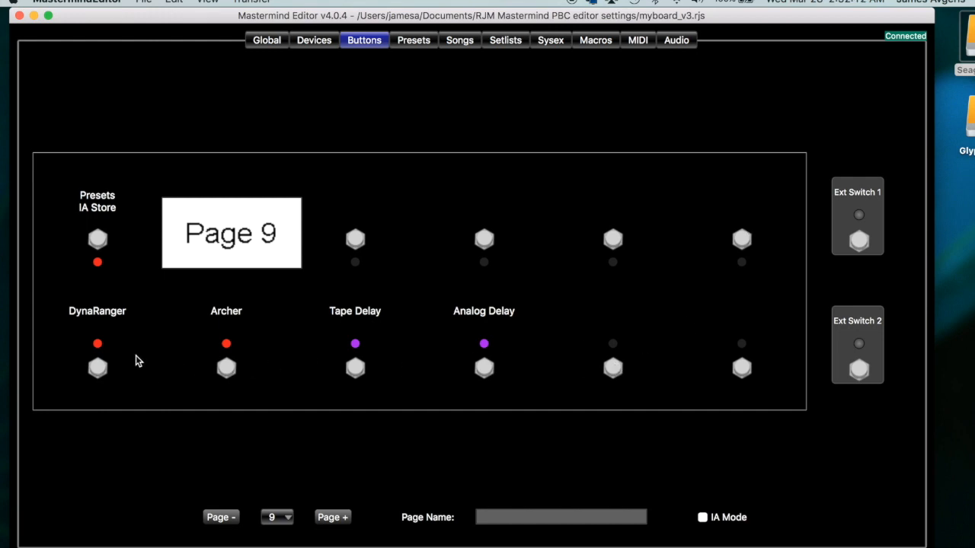
left_click(355, 368)
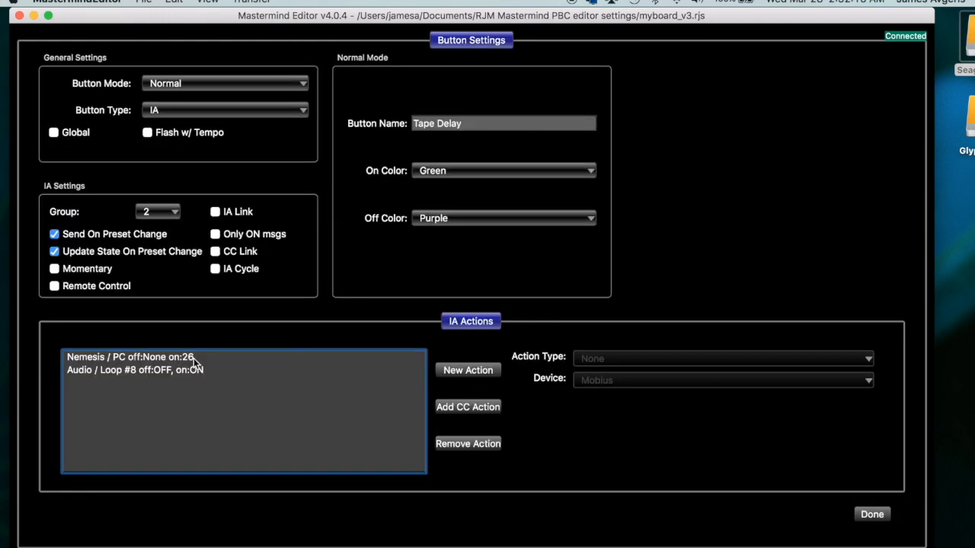
left_click(184, 371)
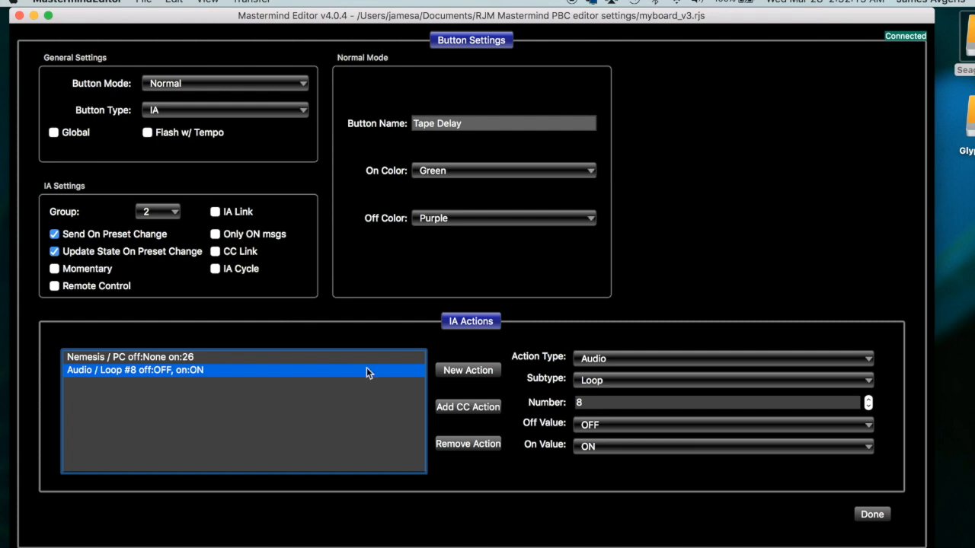
left_click(880, 520)
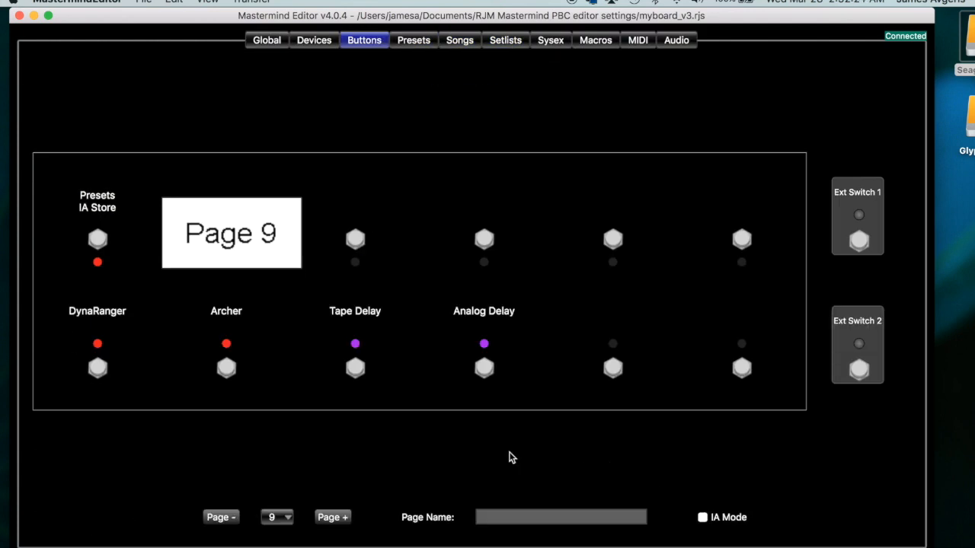
left_click(356, 370)
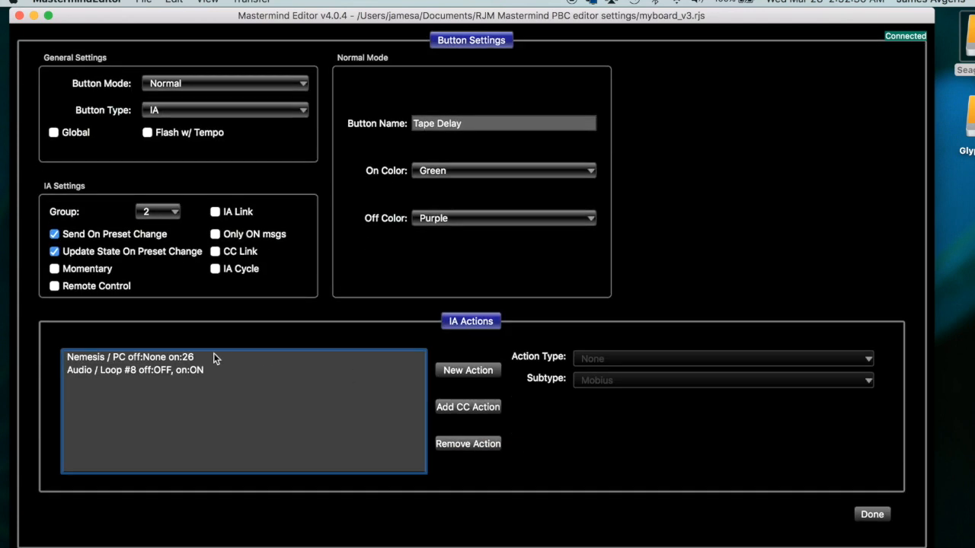
left_click(186, 371)
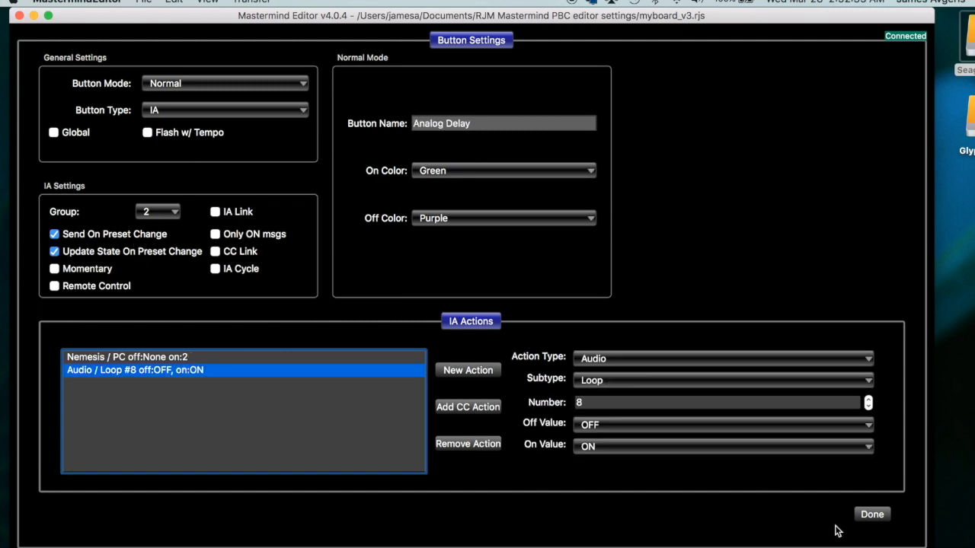
left_click(873, 516)
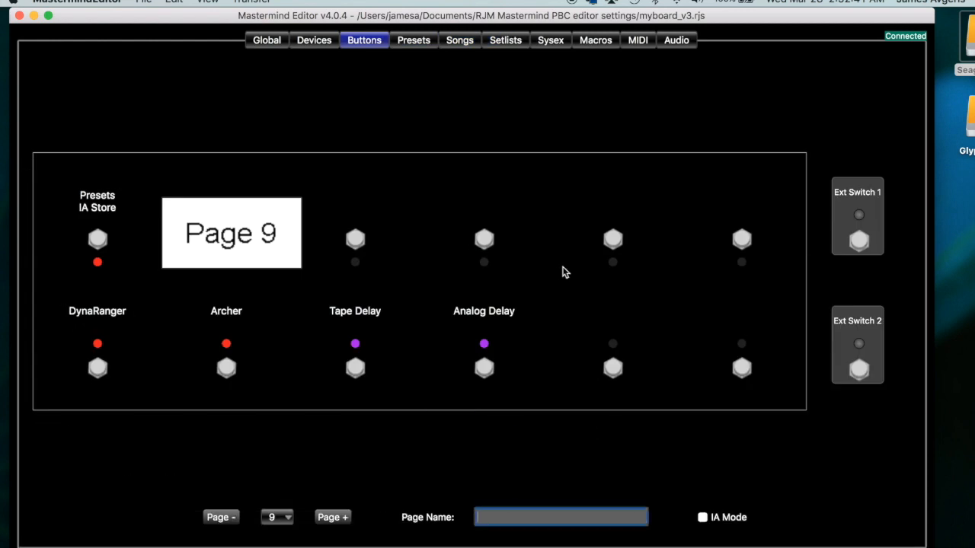
Remove the Audio Loop number 8 action from the Nemesis button group in the global settings.
left_click(267, 41)
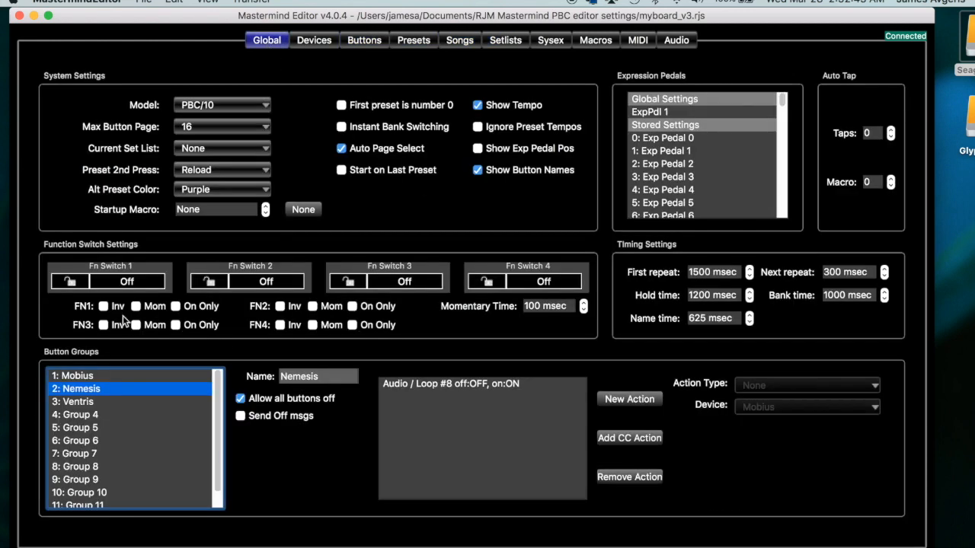
left_click(457, 384)
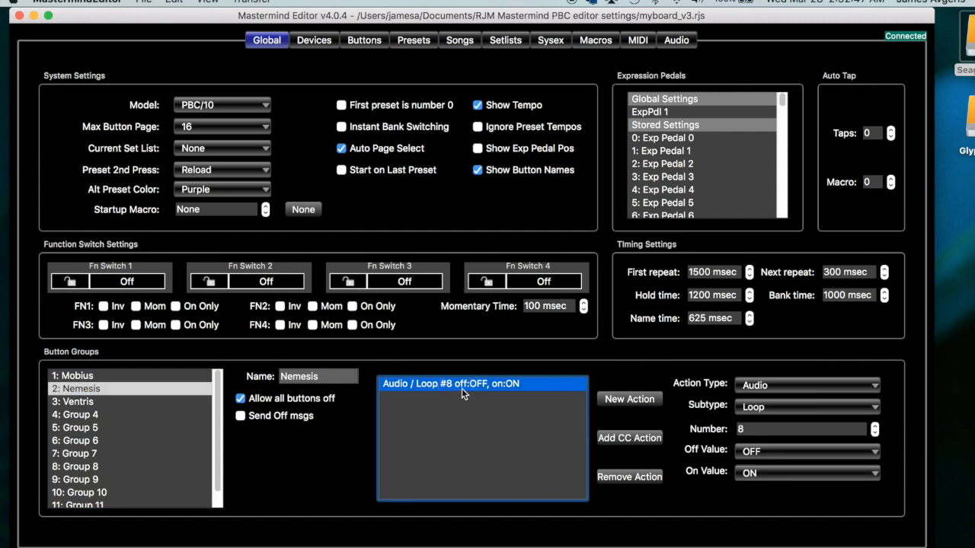
left_click(636, 479)
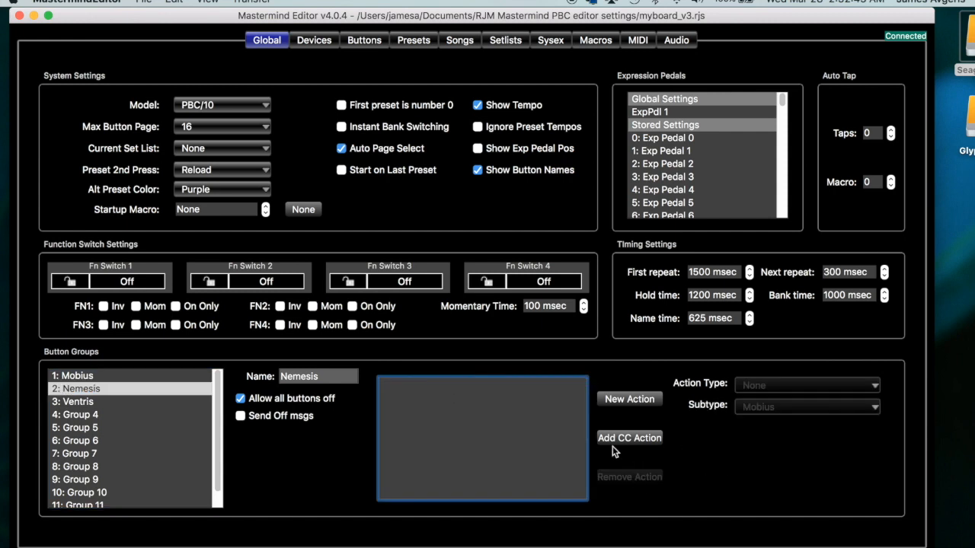
Add a new Audio action for Loop number 8 to the Nemesis button group.
left_click(612, 399)
left_click(778, 387)
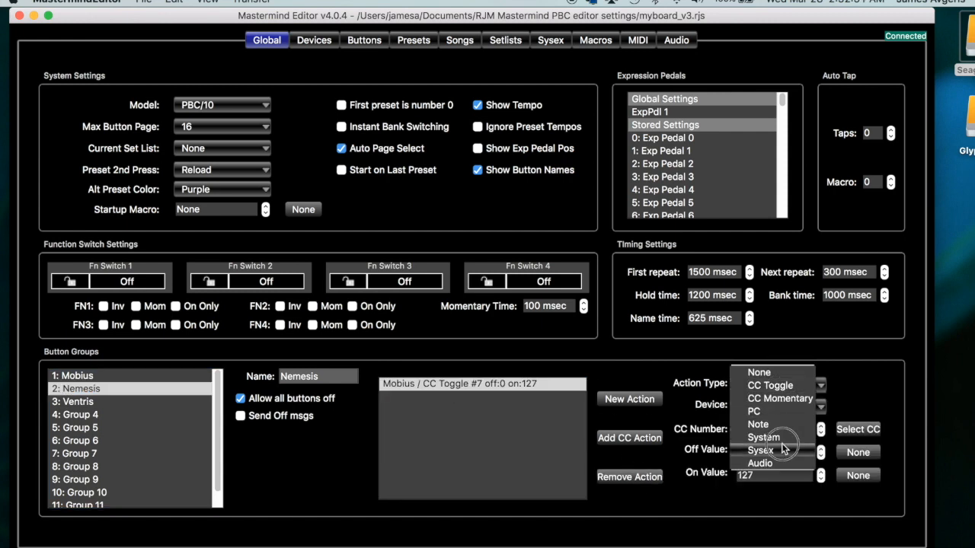
left_click(776, 462)
left_click(754, 431)
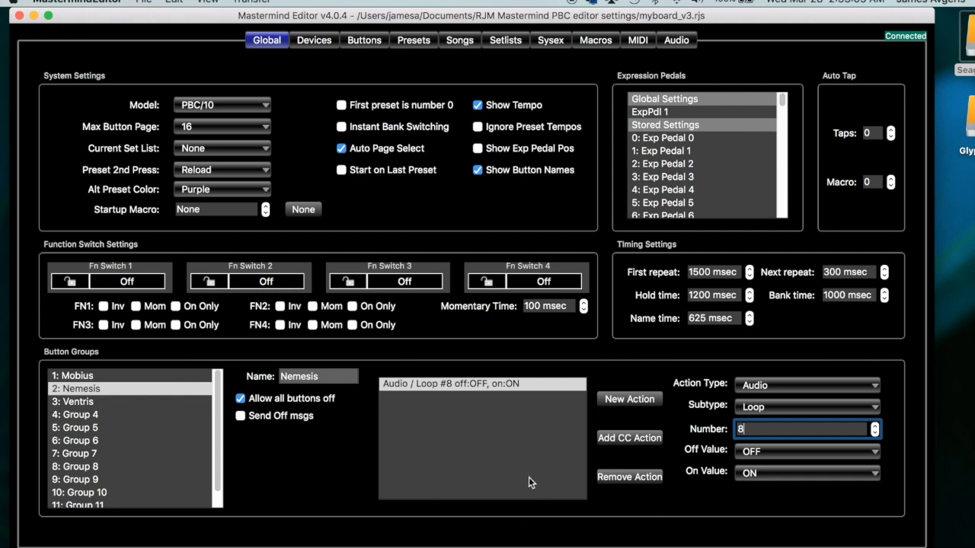
Remove the Audio Loop number 8 action from the Tape Delay button on page 9.
left_click(365, 40)
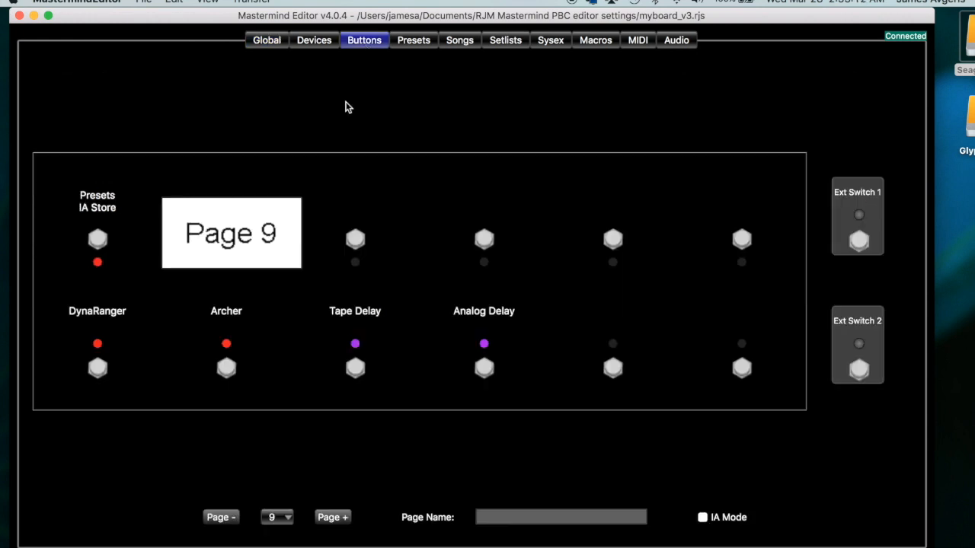
left_click(355, 370)
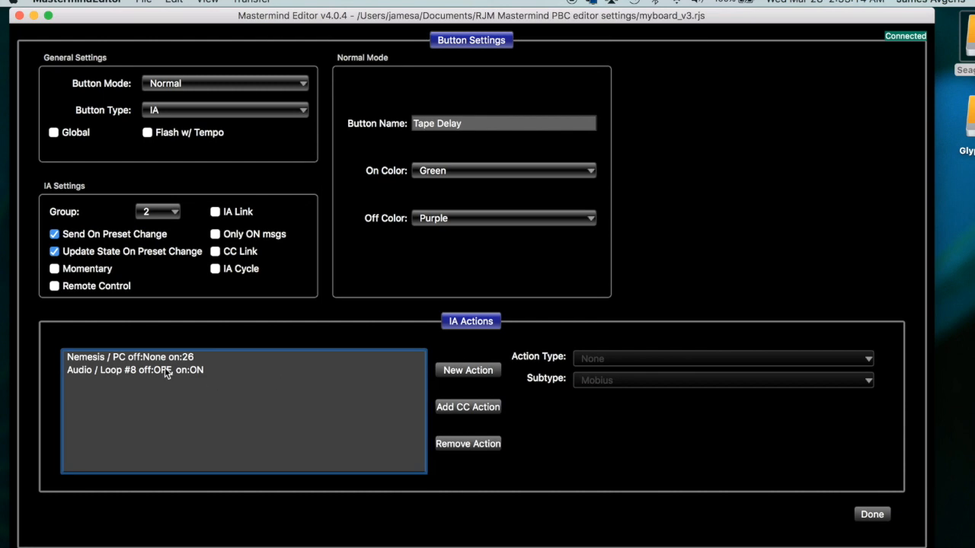
left_click(176, 368)
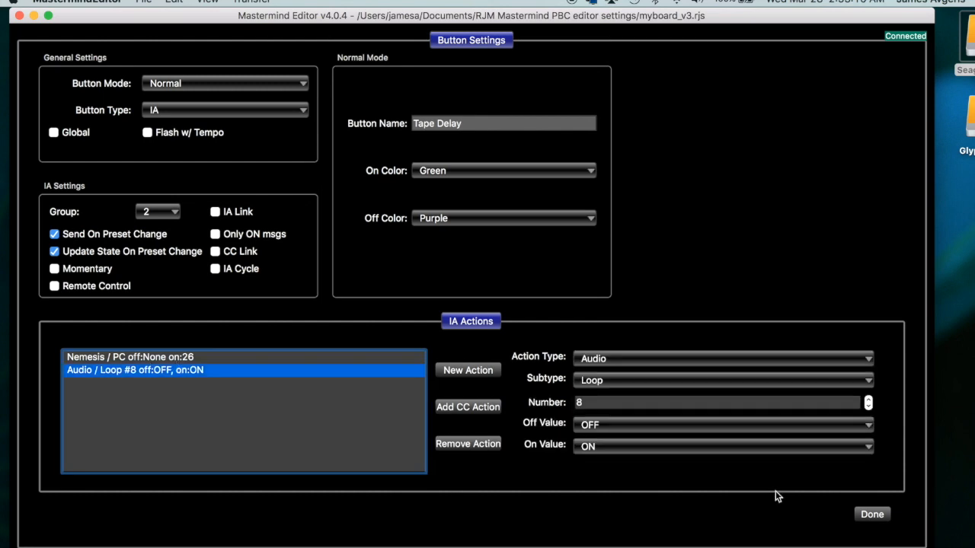
left_click(487, 446)
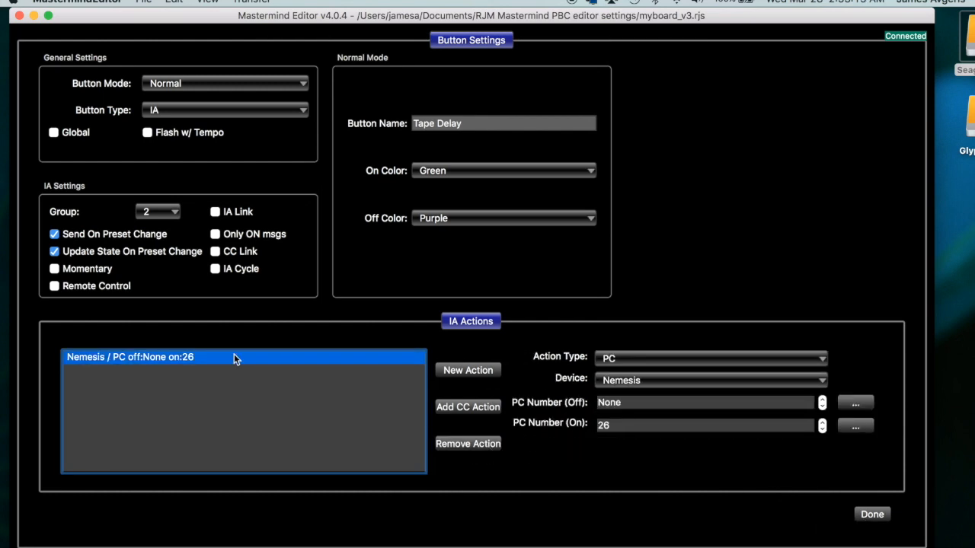
left_click(867, 516)
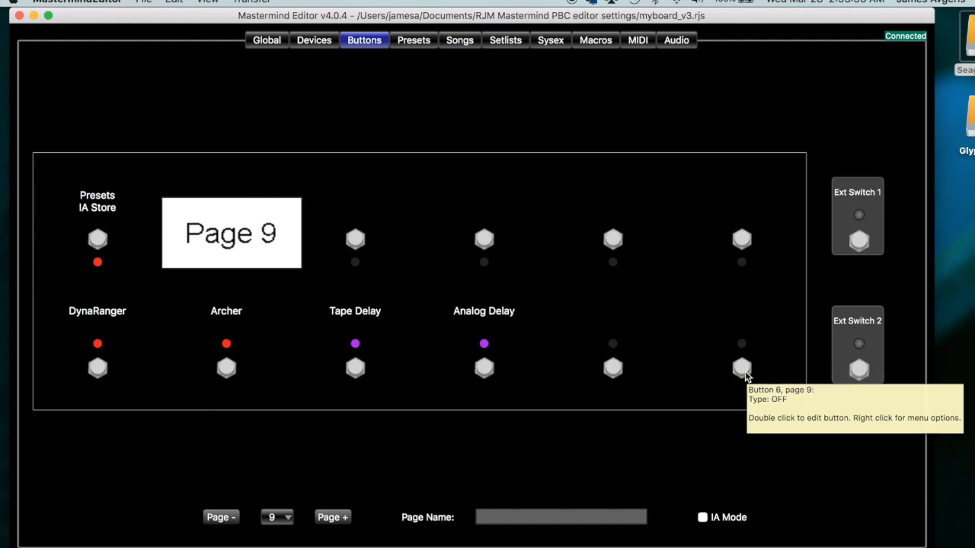
Set up button 6 on page 9 as an IA button named Tap Tempo that flashes with the tempo.
double_click(743, 370)
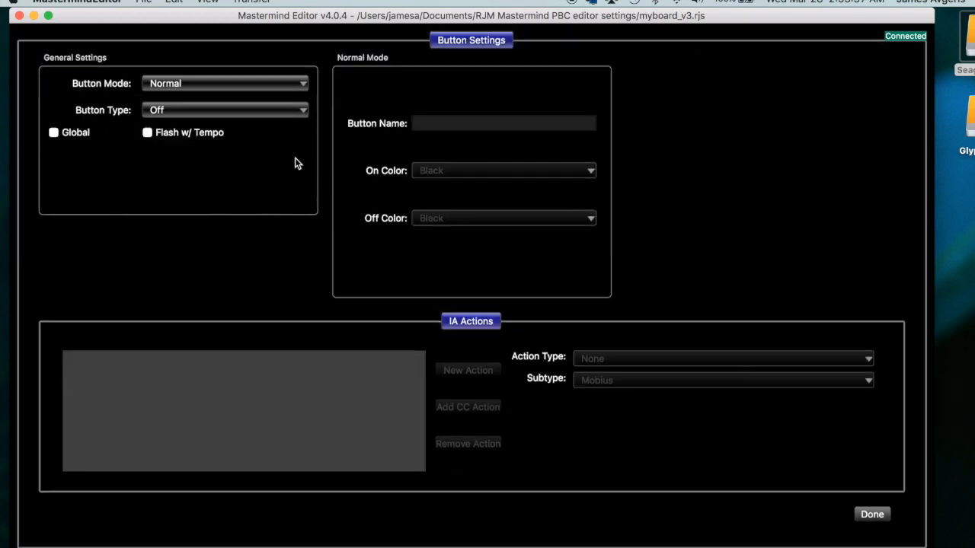
left_click(243, 111)
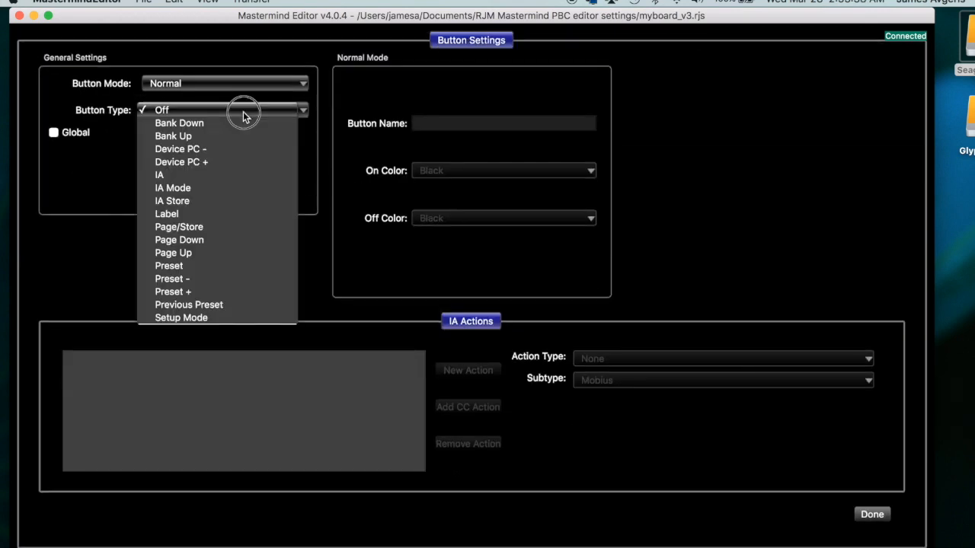
left_click(223, 177)
left_click(170, 136)
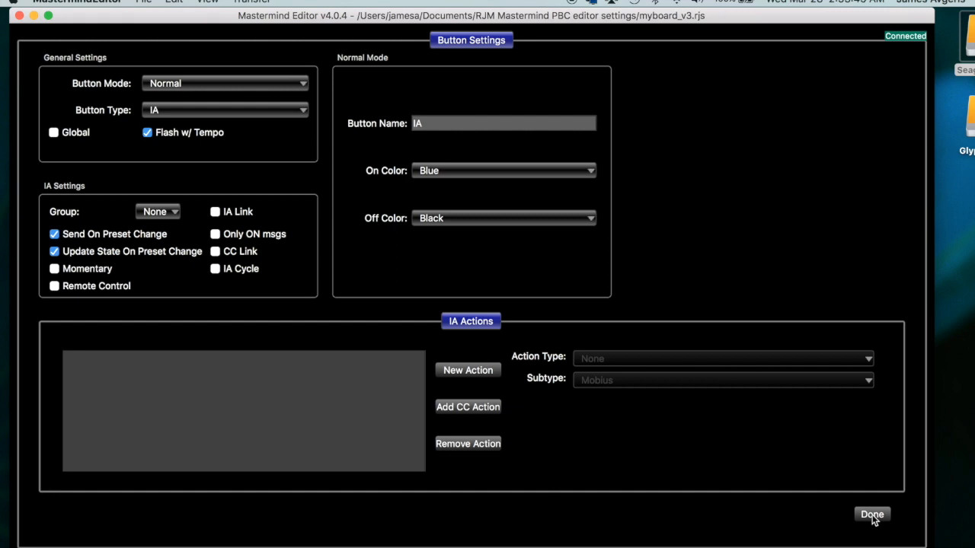
double_click(424, 122)
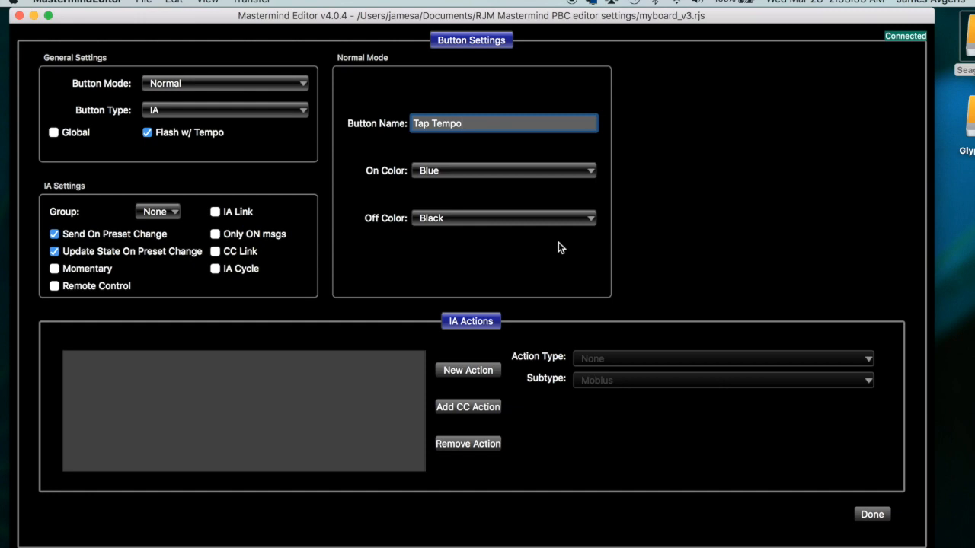
left_click(873, 514)
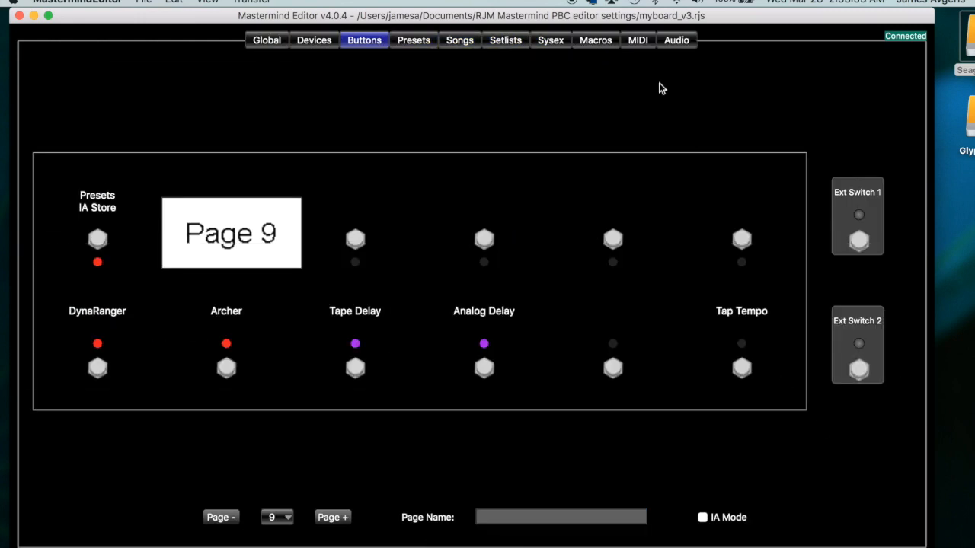
Set the MIDI Clock to Master in the MIDI settings.
left_click(639, 42)
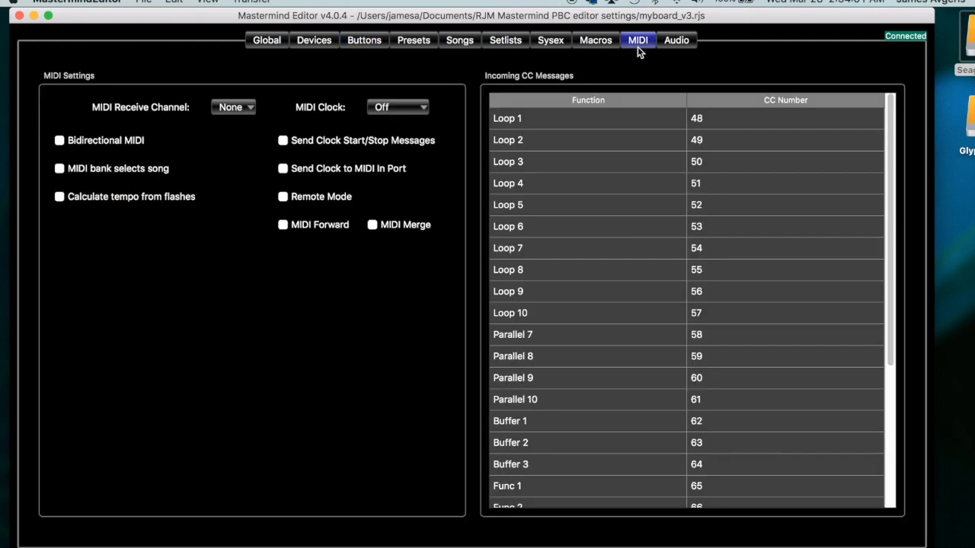
left_click(387, 110)
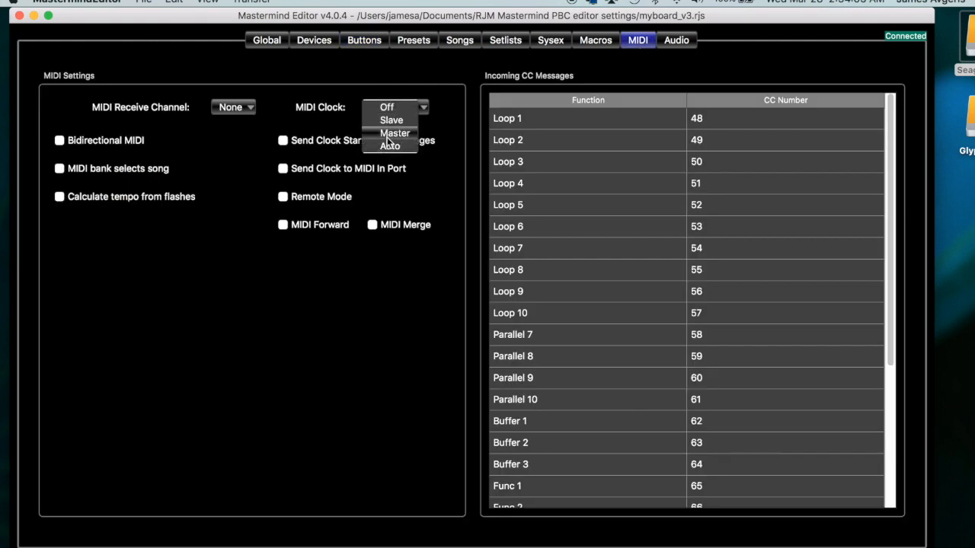
left_click(389, 135)
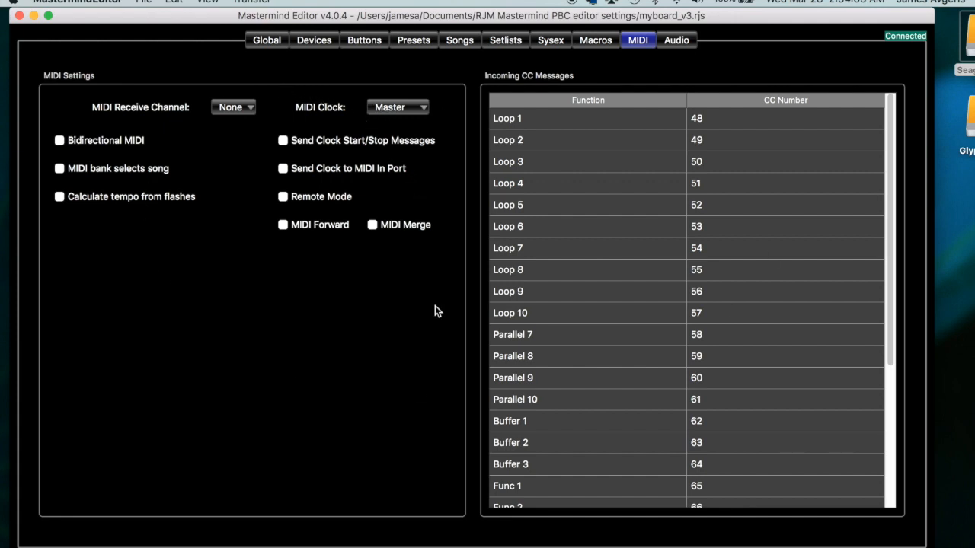
mouse_move(333, 222)
left_click(377, 107)
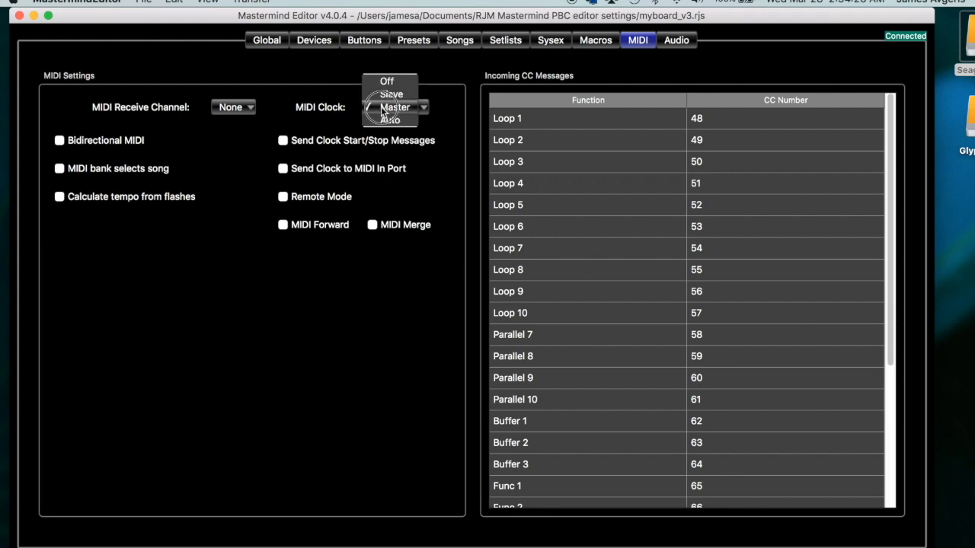
left_click(383, 109)
Check the Tap Tempo button's settings, then save the setup and write the changes to the device.
left_click(368, 40)
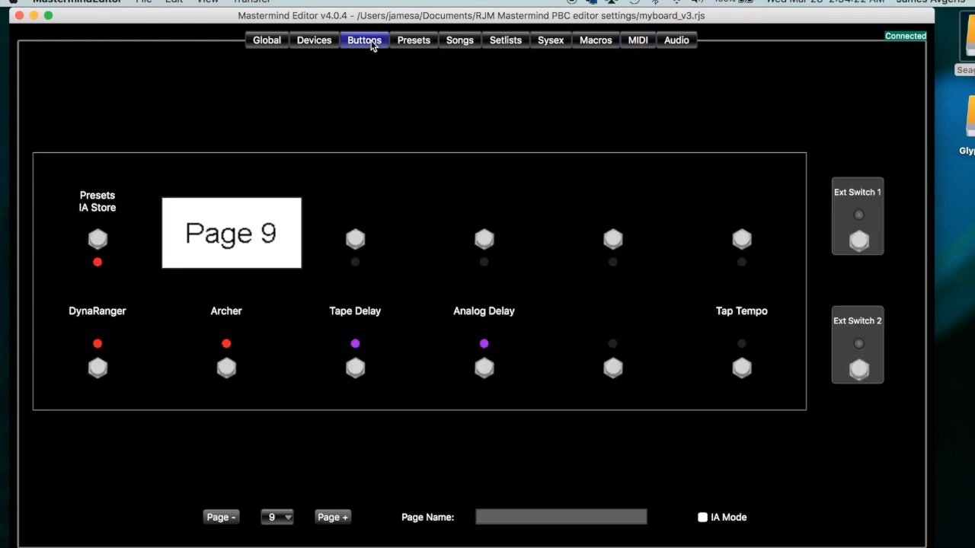
double_click(741, 368)
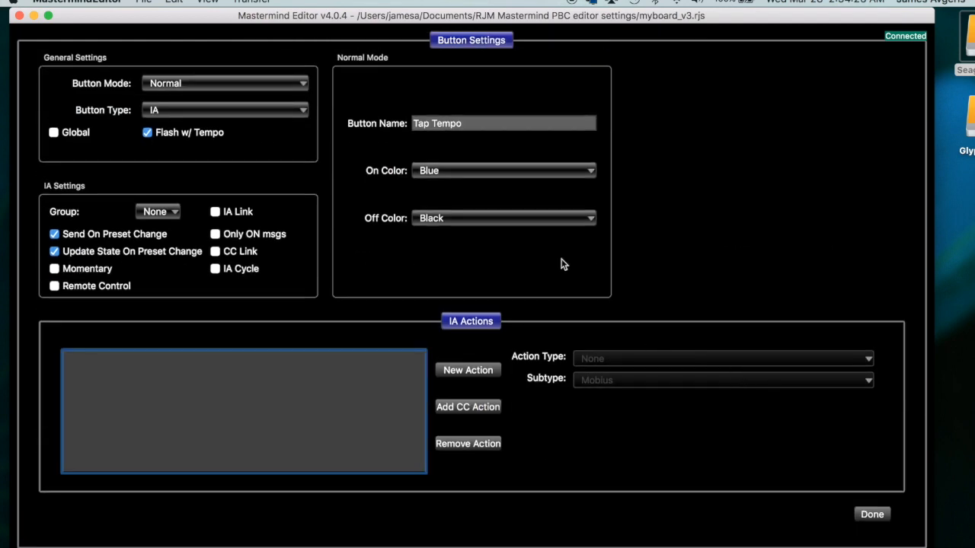
left_click(868, 515)
left_click(143, 2)
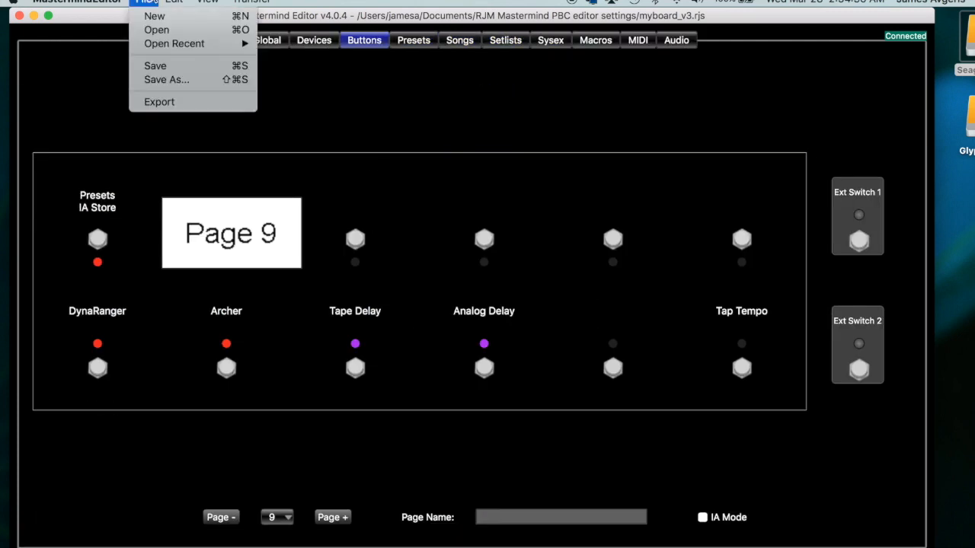
left_click(160, 65)
left_click(250, 2)
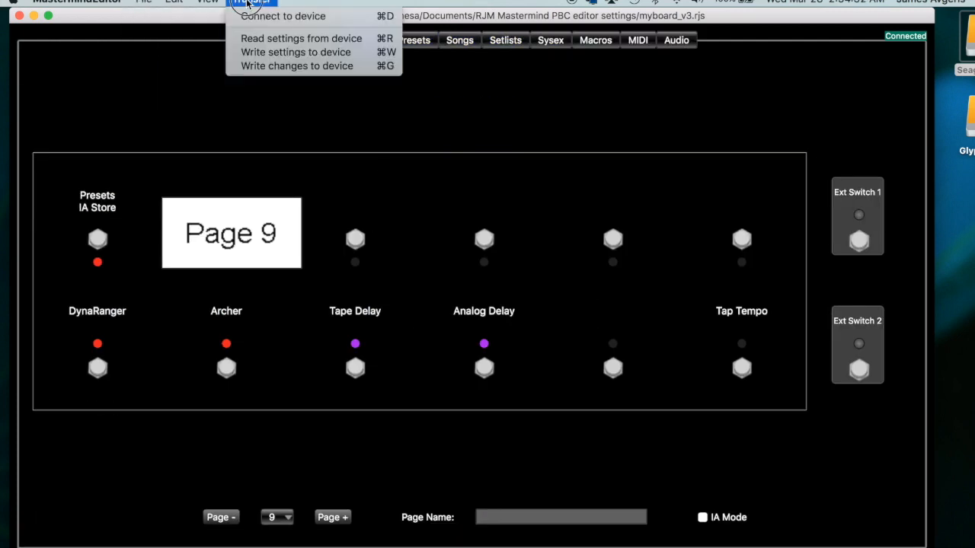
left_click(268, 66)
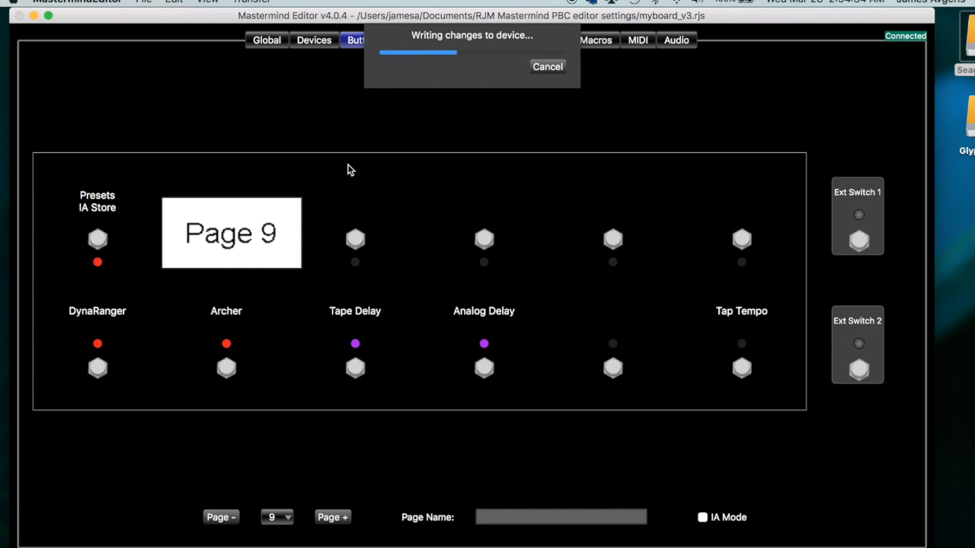
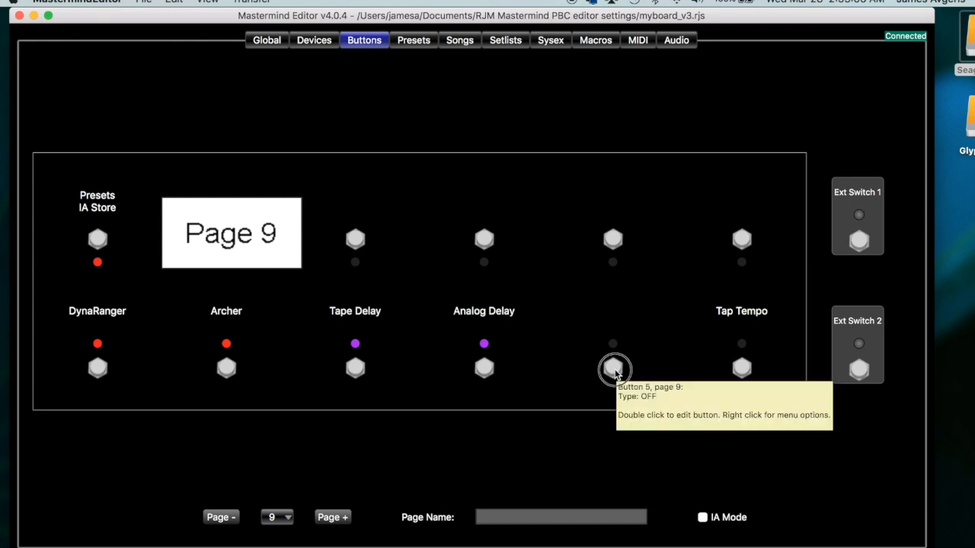
Make button 5 on page 9 an IA button and enable IA Cycle for it.
double_click(613, 370)
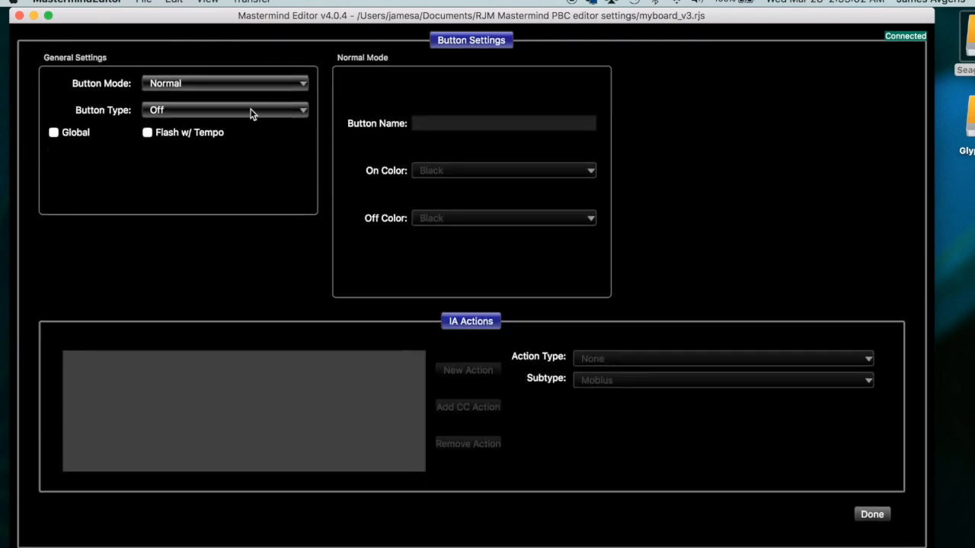
left_click(251, 113)
left_click(212, 176)
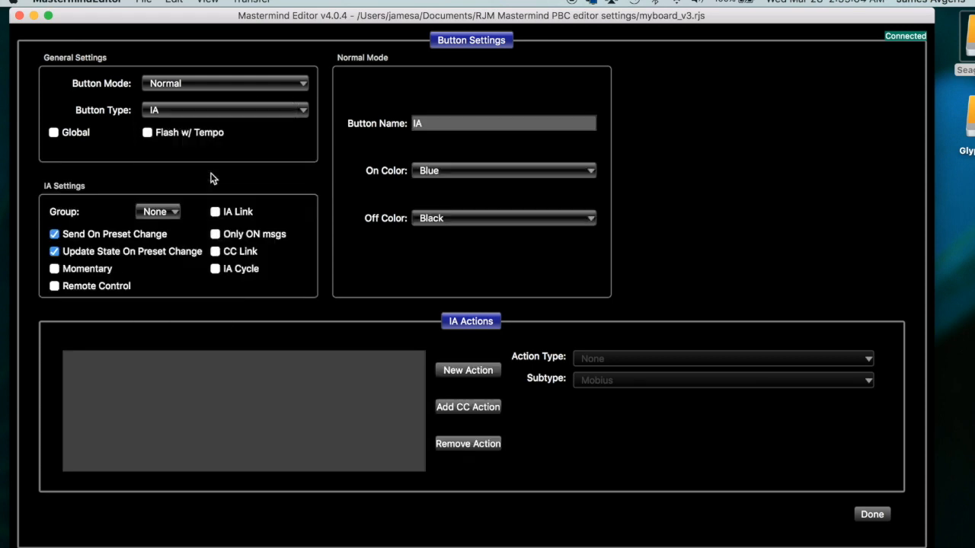
left_click(241, 276)
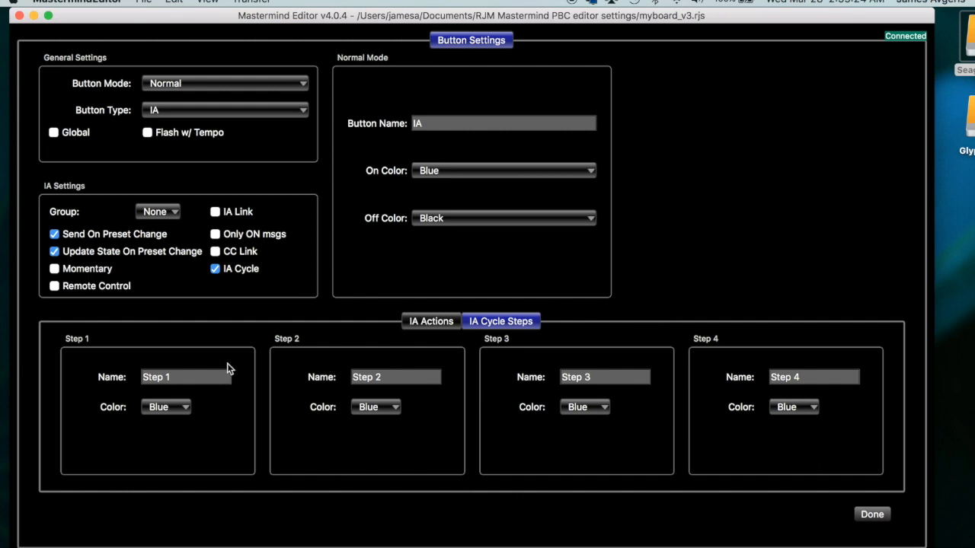
Name the first three IA cycle steps Off, Phaser and Chorus.
left_click(191, 377)
double_click(190, 377)
key("BackSpace")
key("BackSpace")
key("BackSpace")
key("BackSpace")
key("BackSpace")
key("BackSpace")
type("Off")
key("Tab")
type("Pha")
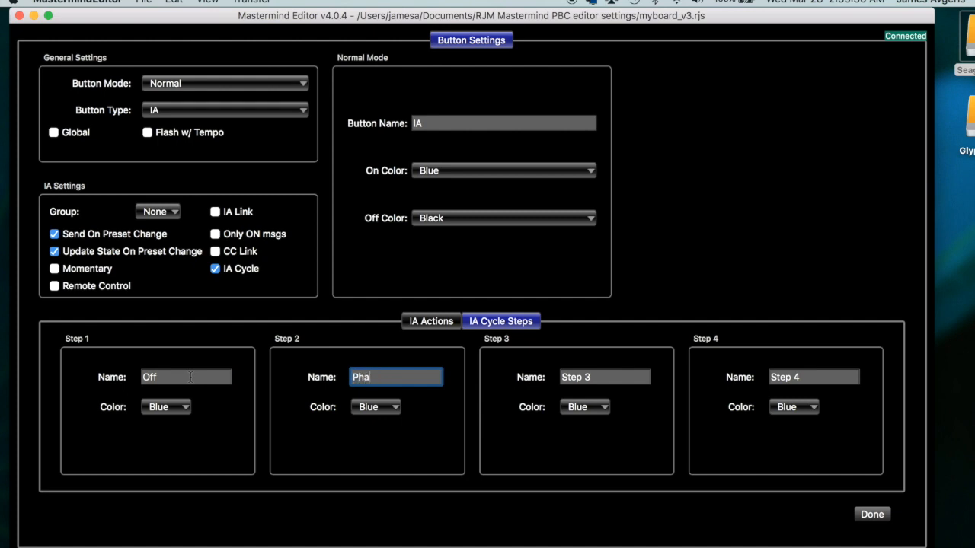
type("ser")
key("Tab")
type("Chorus")
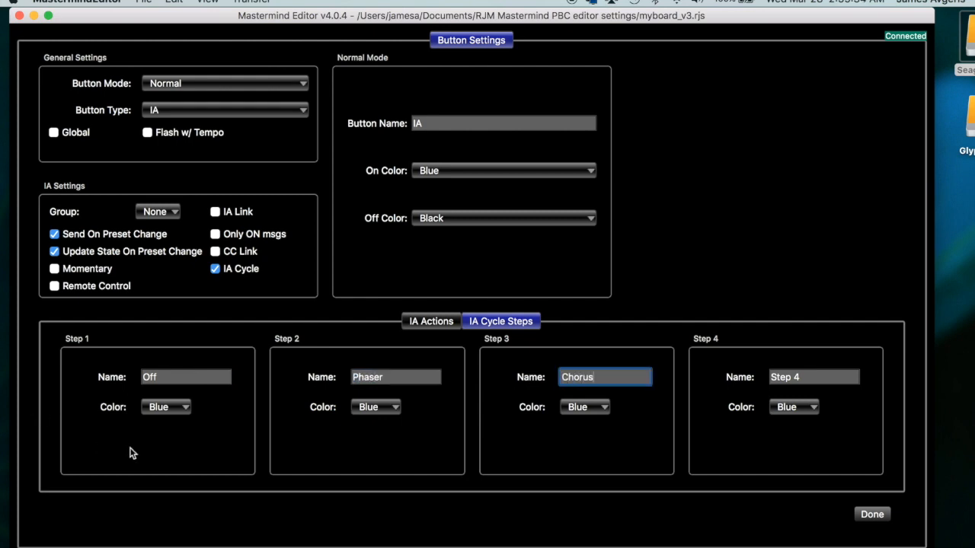
Color the Off cycle step Black, the Phaser step Blue and the Chorus step Green.
left_click(177, 409)
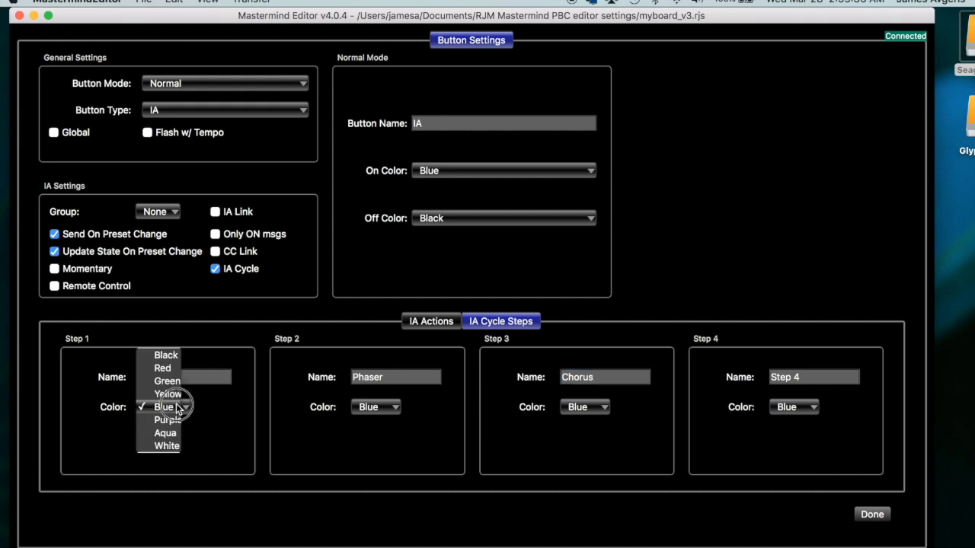
left_click(163, 355)
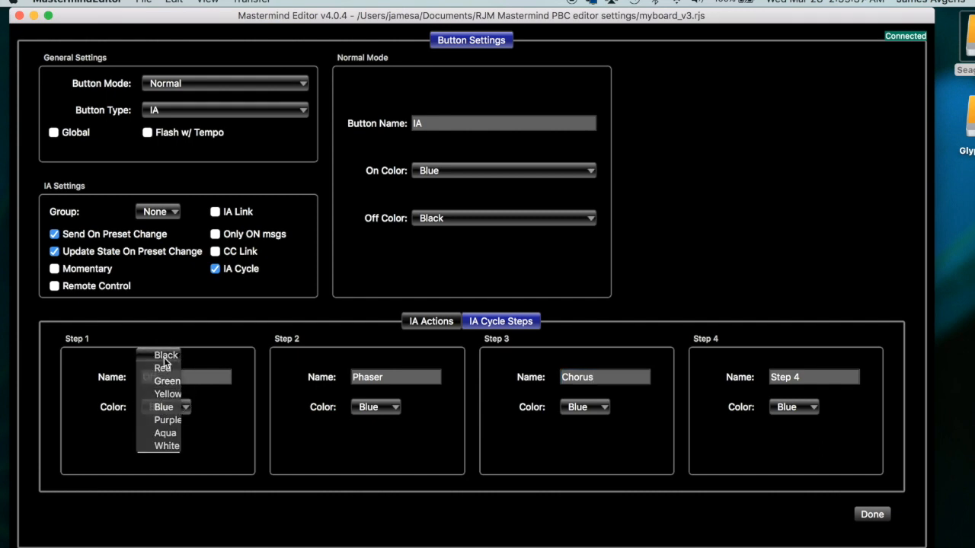
left_click(373, 407)
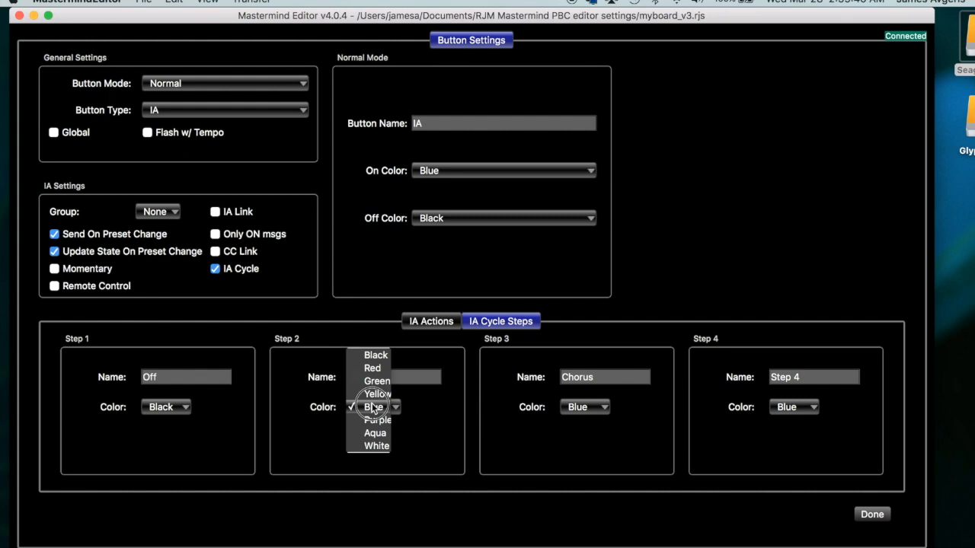
left_click(372, 400)
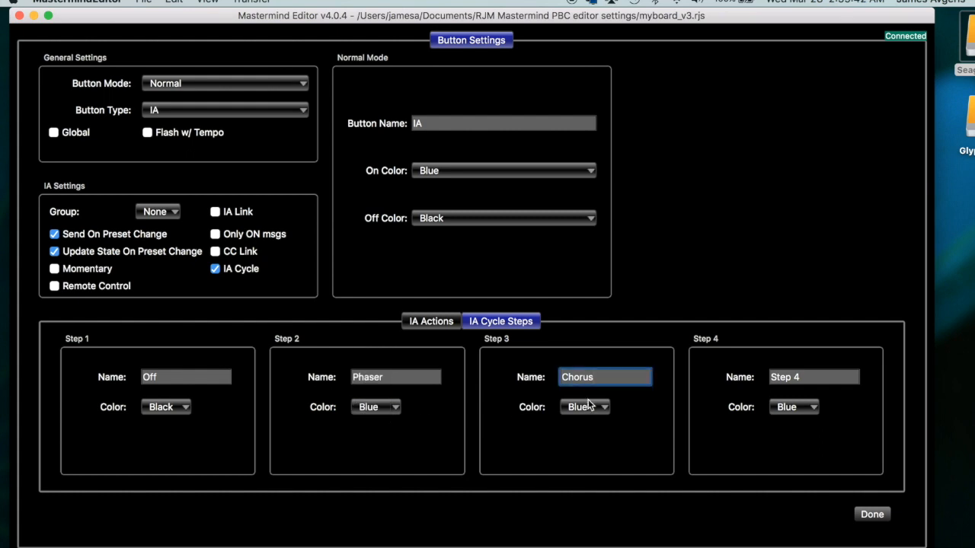
left_click(586, 407)
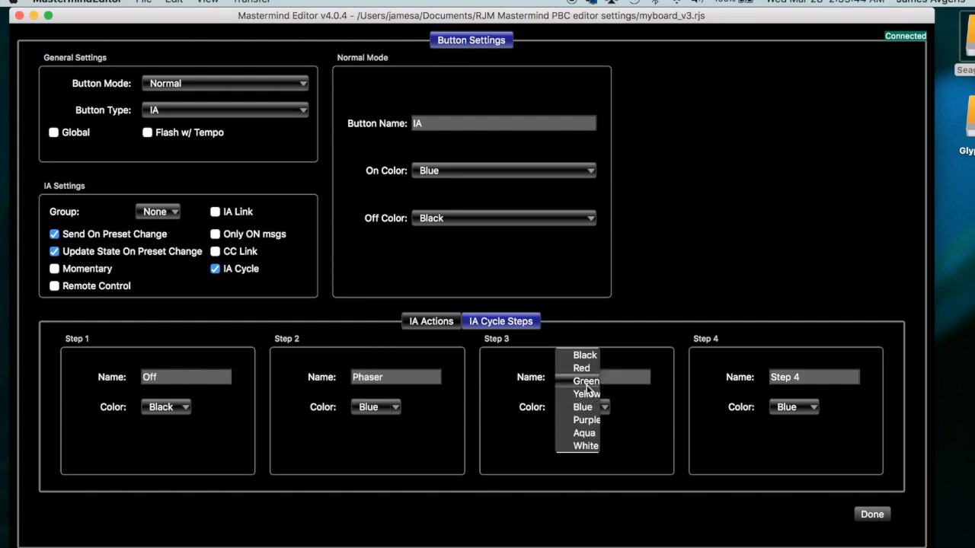
left_click(586, 382)
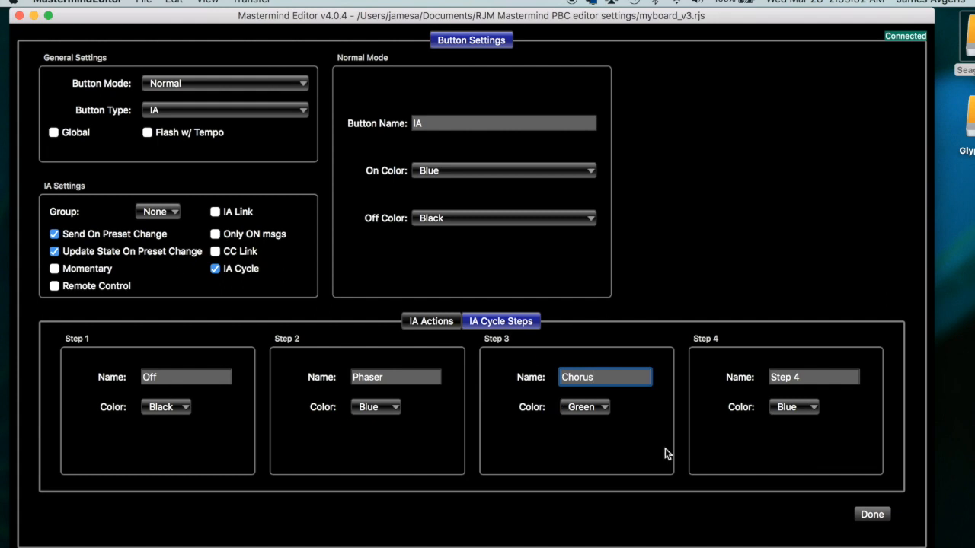
Add an Audio action for Loop number 2, off value OFF and on value ON, to the cycle button.
left_click(439, 327)
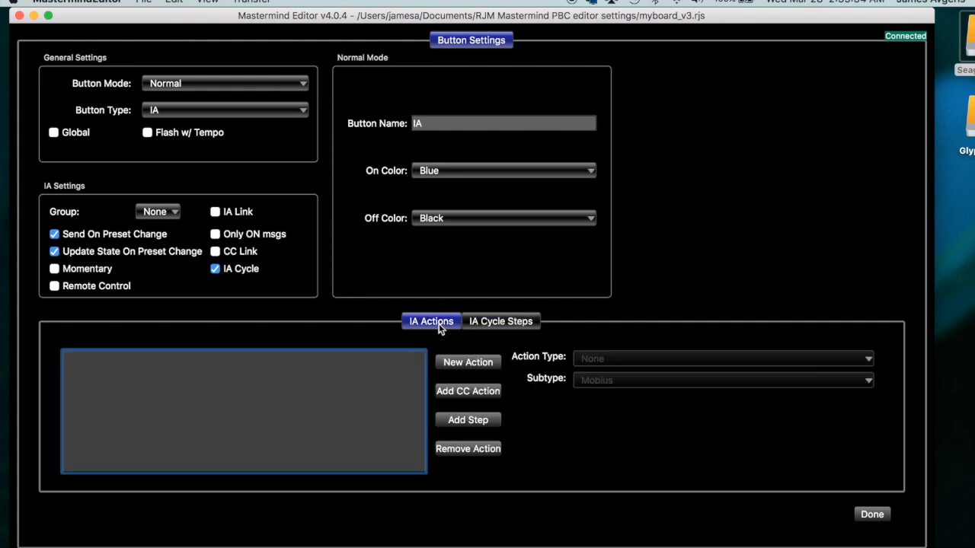
left_click(459, 364)
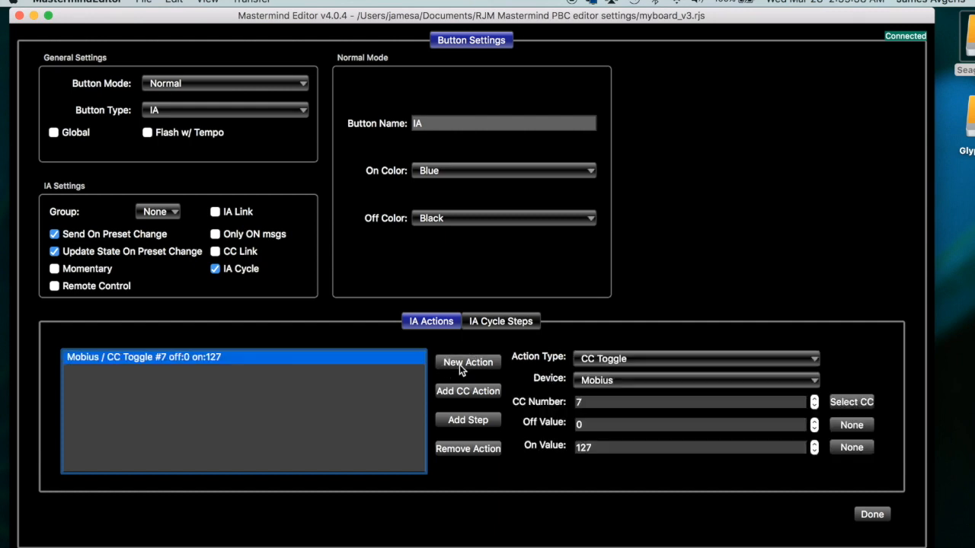
left_click(614, 358)
left_click(615, 437)
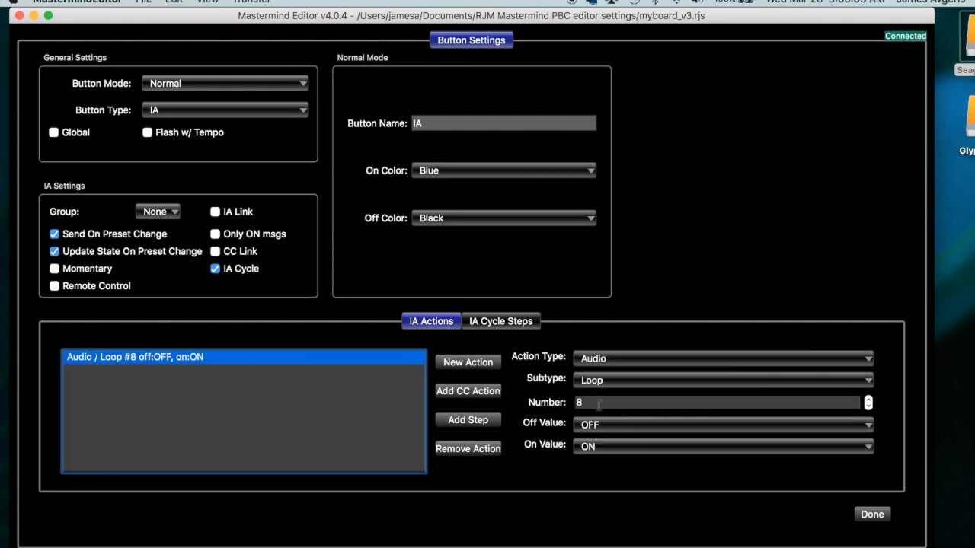
double_click(600, 405)
type("2")
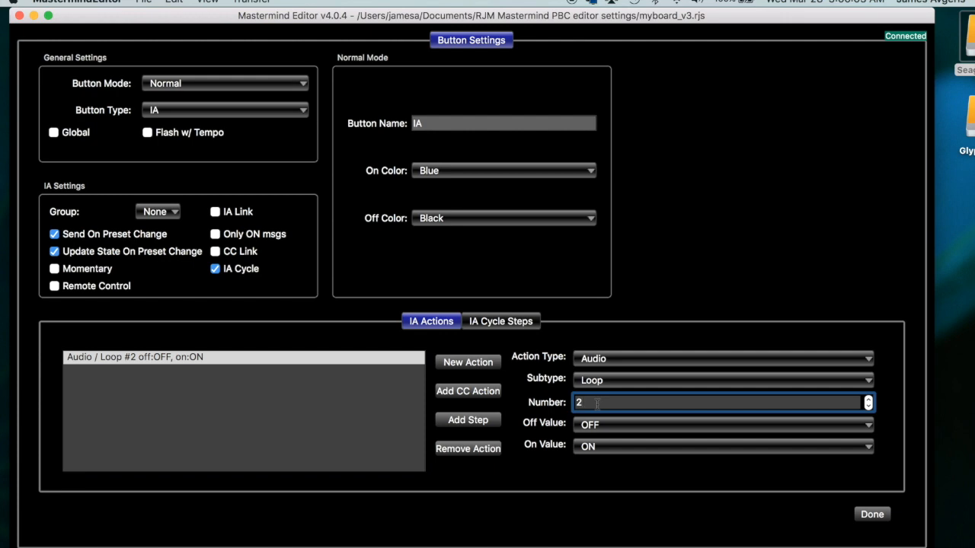
Set the Loop 2 audio action's on value to OFF and its off value to -None-, and check it against the cycle steps.
left_click(582, 447)
left_click(595, 440)
left_click(622, 427)
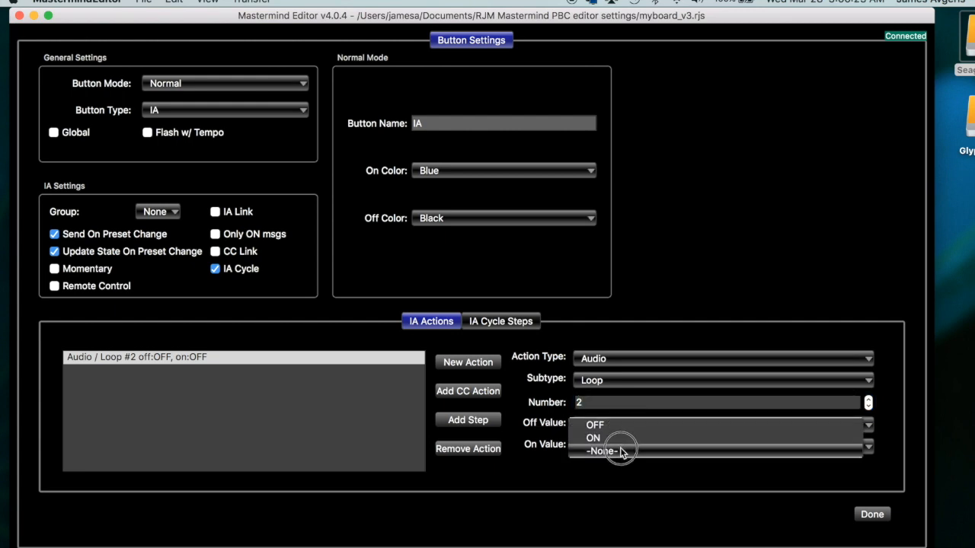
left_click(604, 451)
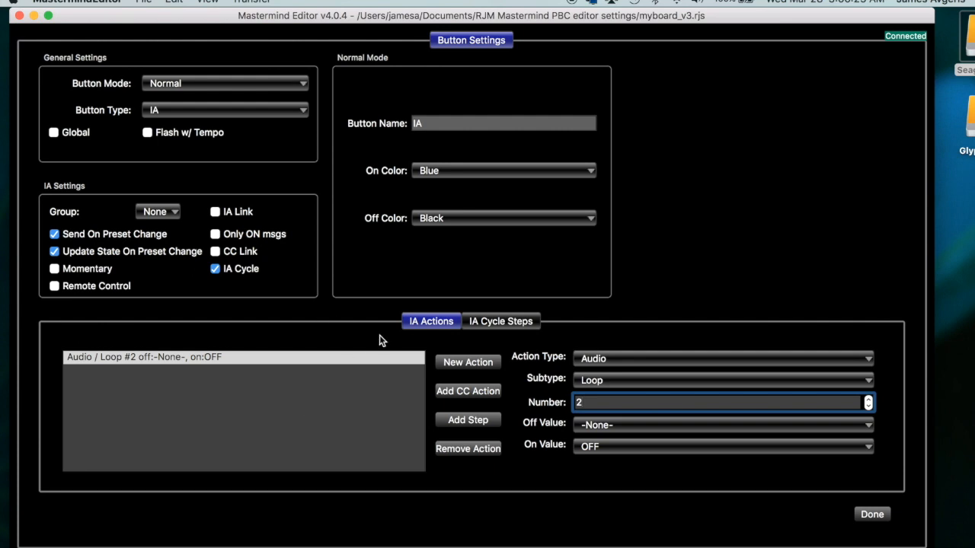
left_click(494, 323)
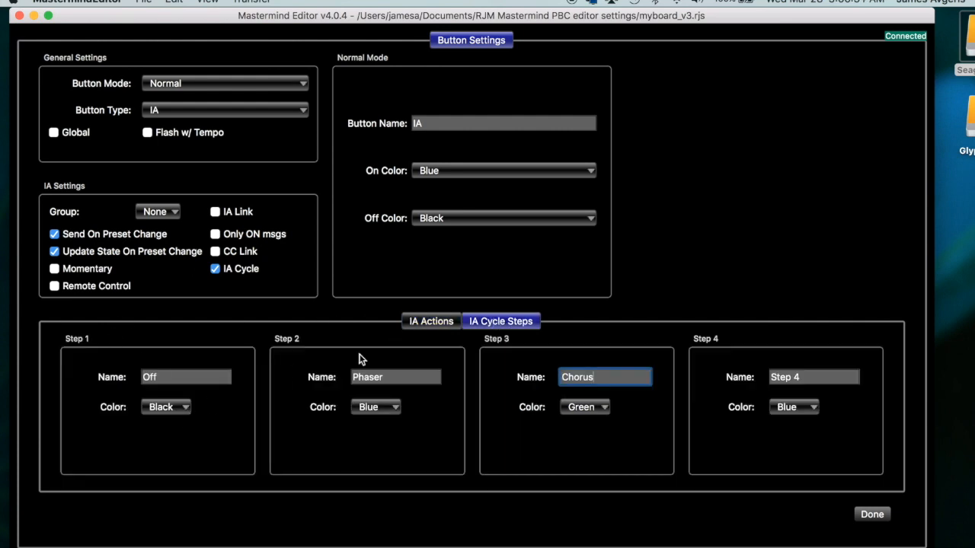
left_click(415, 322)
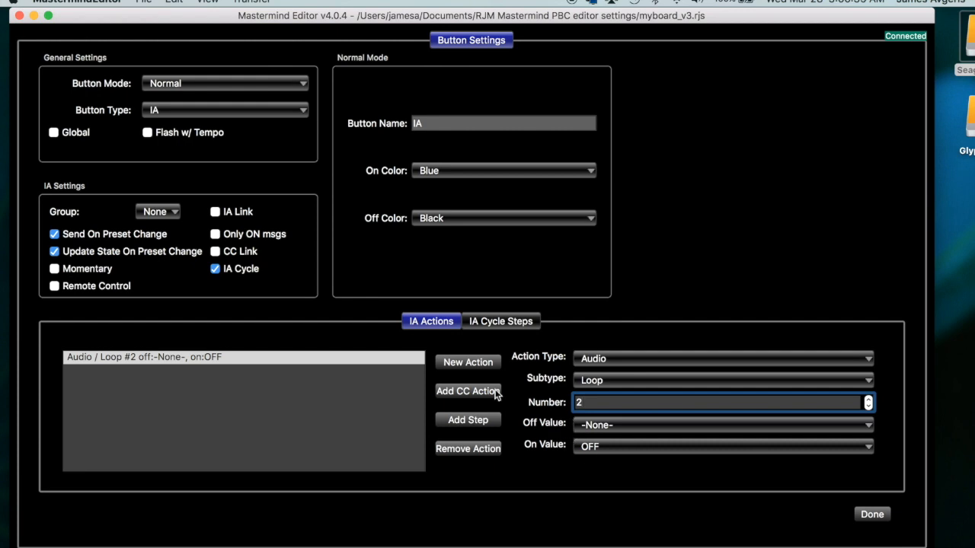
Add a Step separator followed by an Audio action for Loop number 2 with off value OFF and on value ON.
left_click(460, 420)
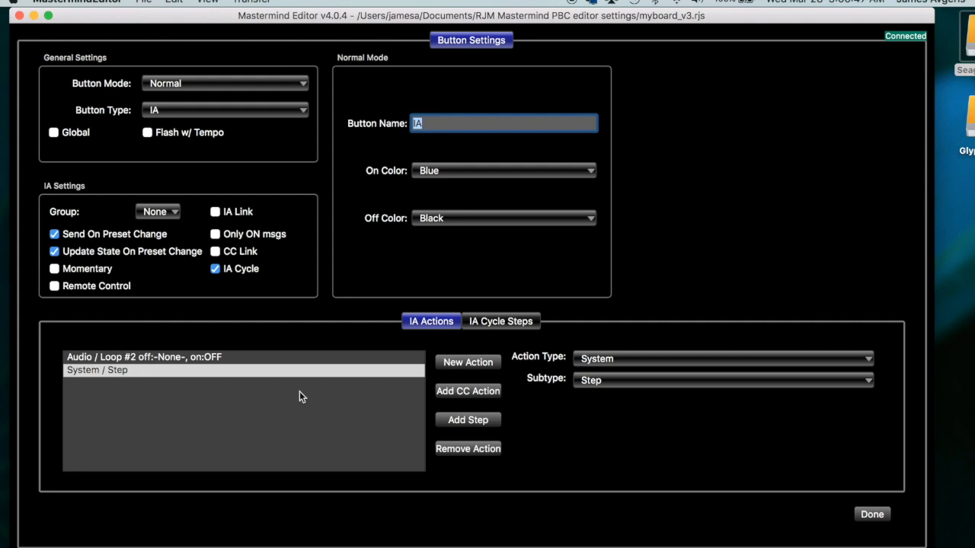
left_click(469, 364)
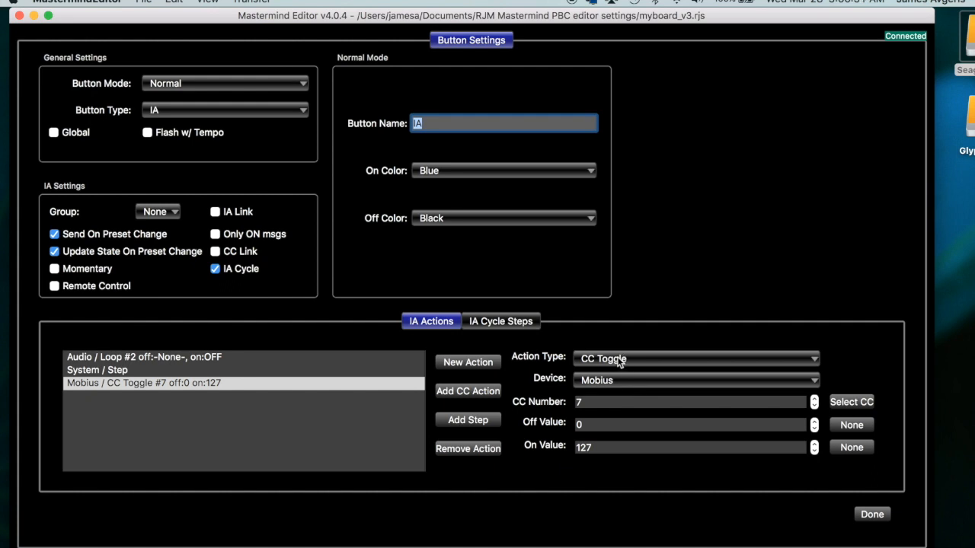
left_click(620, 358)
left_click(617, 437)
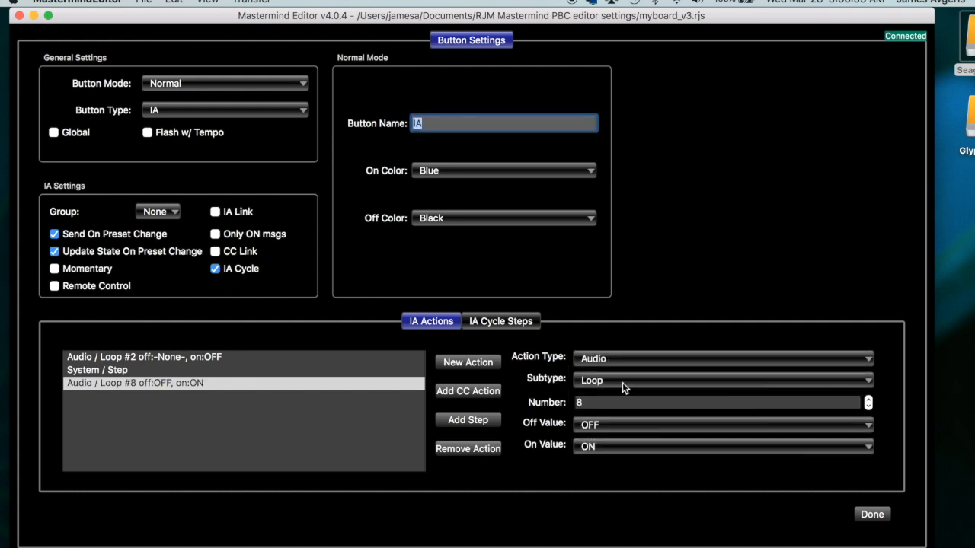
double_click(601, 403)
type("2")
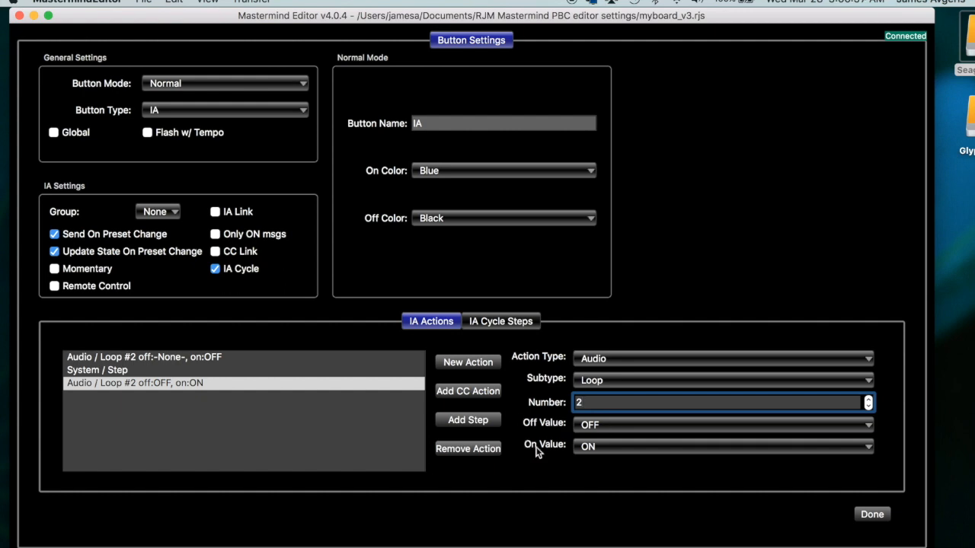
Add a PC action for the Mobius with the off number None and the on number 0.
left_click(445, 363)
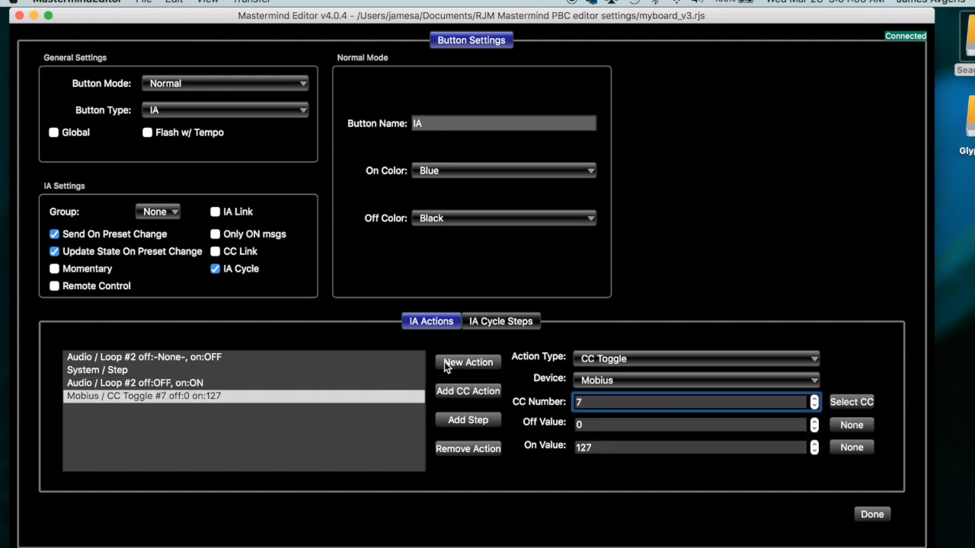
left_click(608, 360)
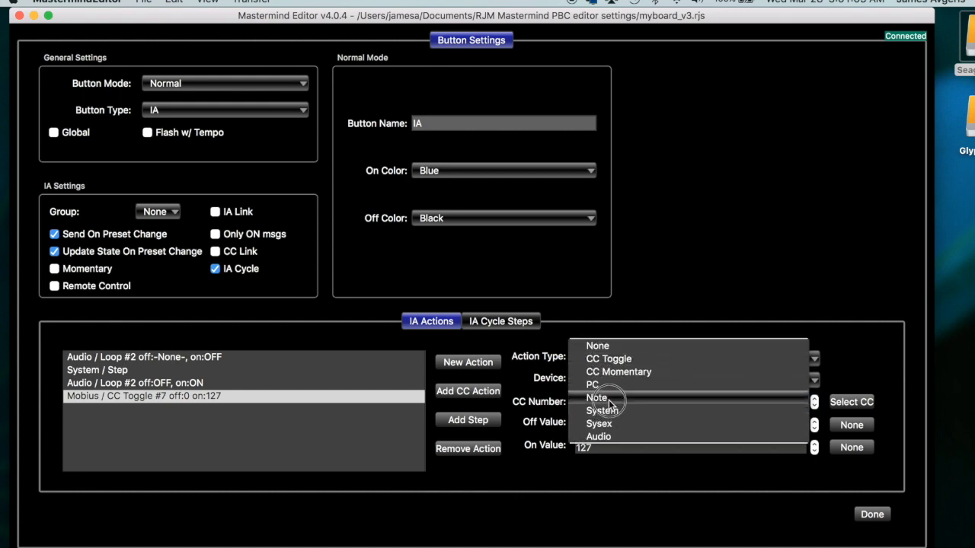
left_click(608, 384)
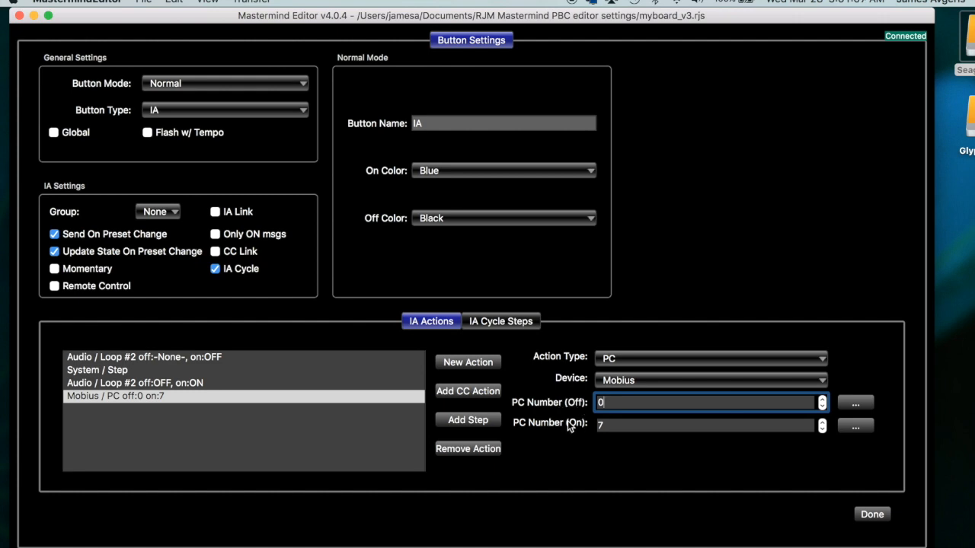
double_click(601, 426)
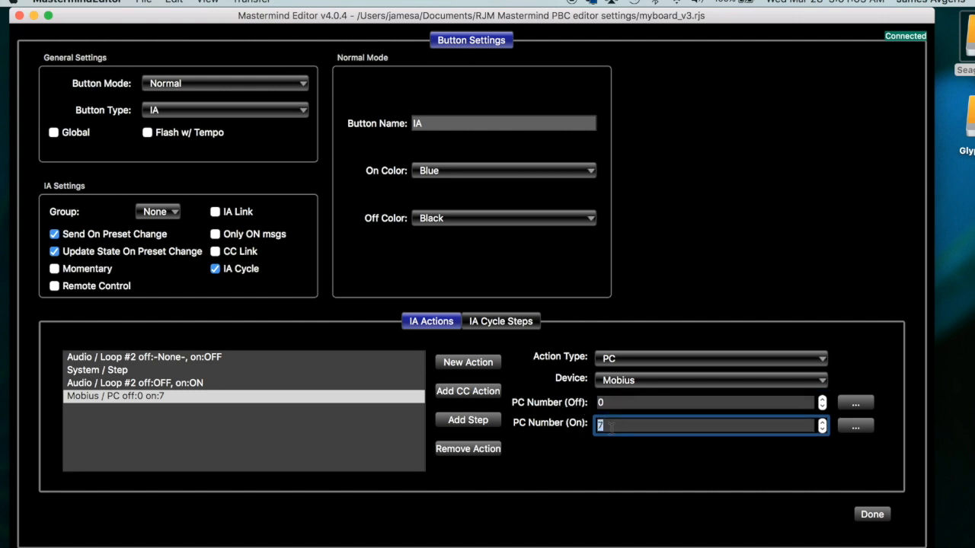
type("0")
left_click(855, 402)
left_click(503, 303)
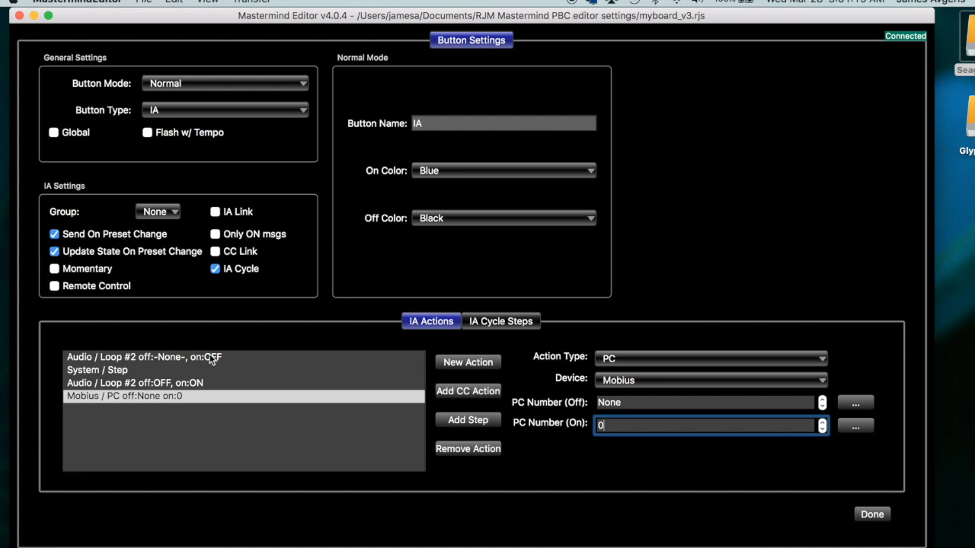
Add a second Step separator followed by a Mobius PC action with the off number None and the on number 1.
left_click(175, 357)
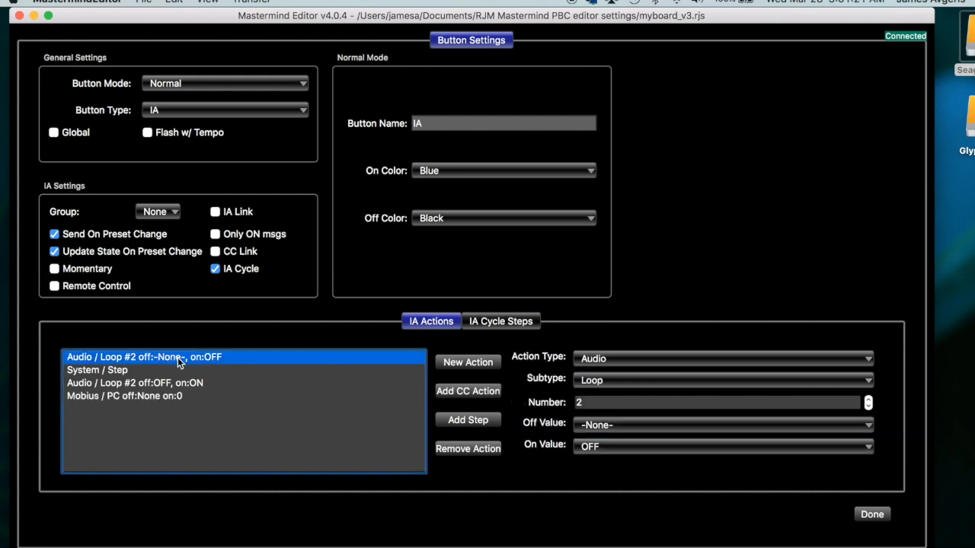
left_click(169, 384)
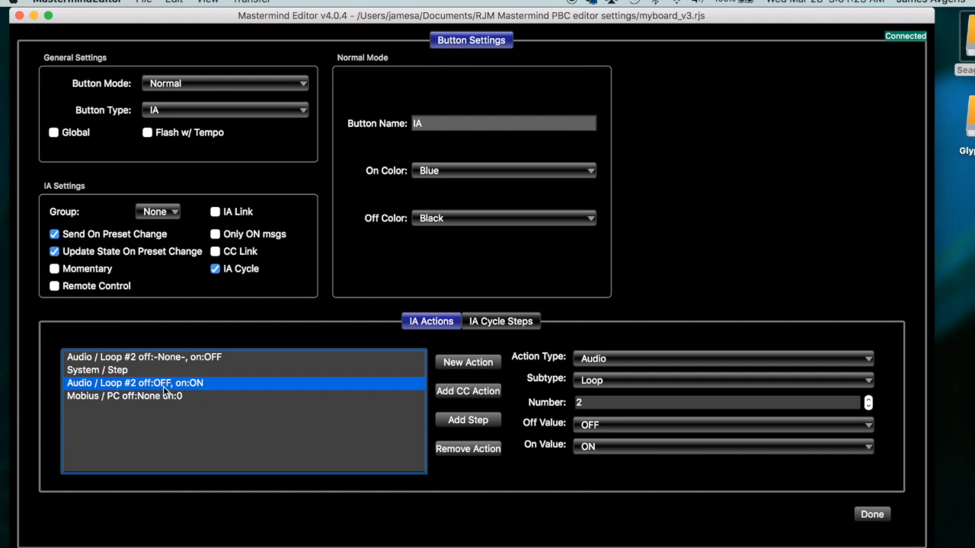
left_click(161, 397)
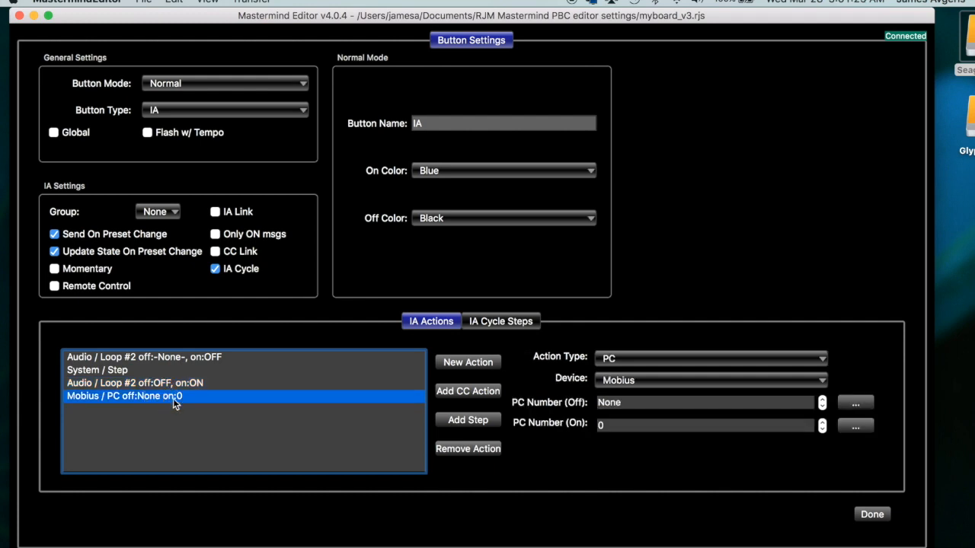
left_click(450, 422)
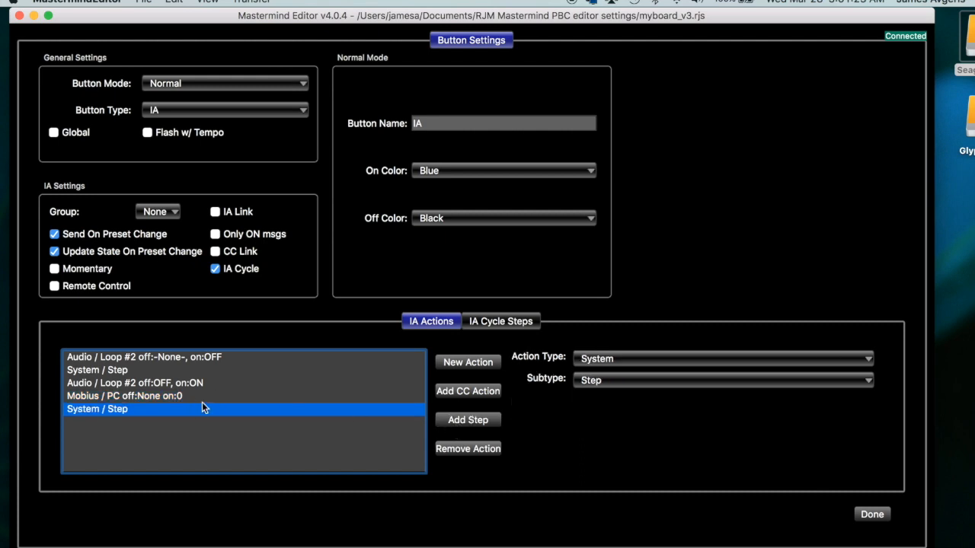
left_click(469, 367)
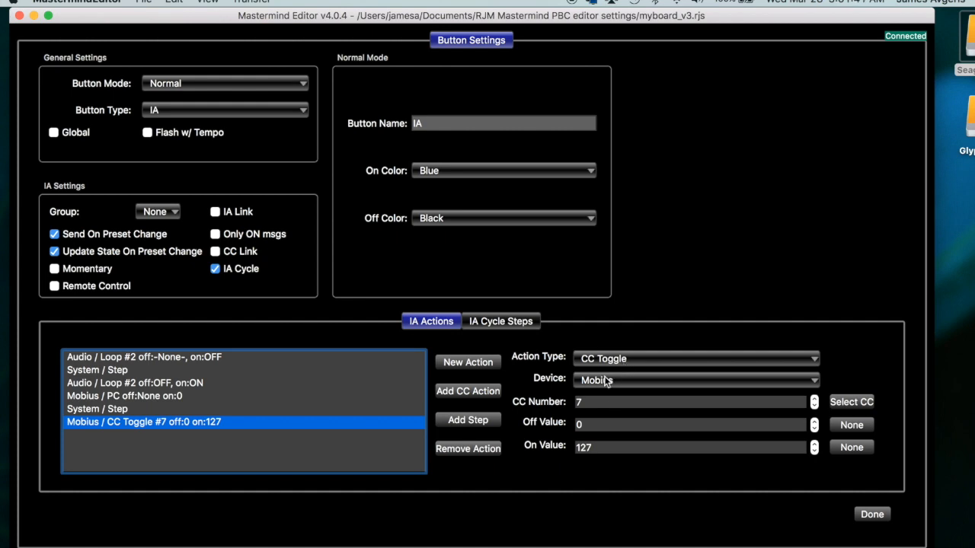
left_click(622, 364)
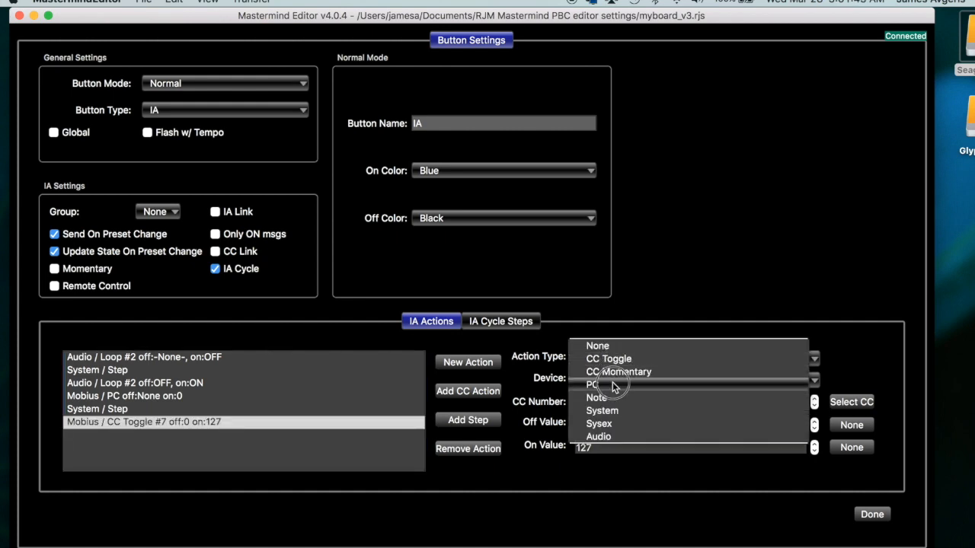
left_click(612, 384)
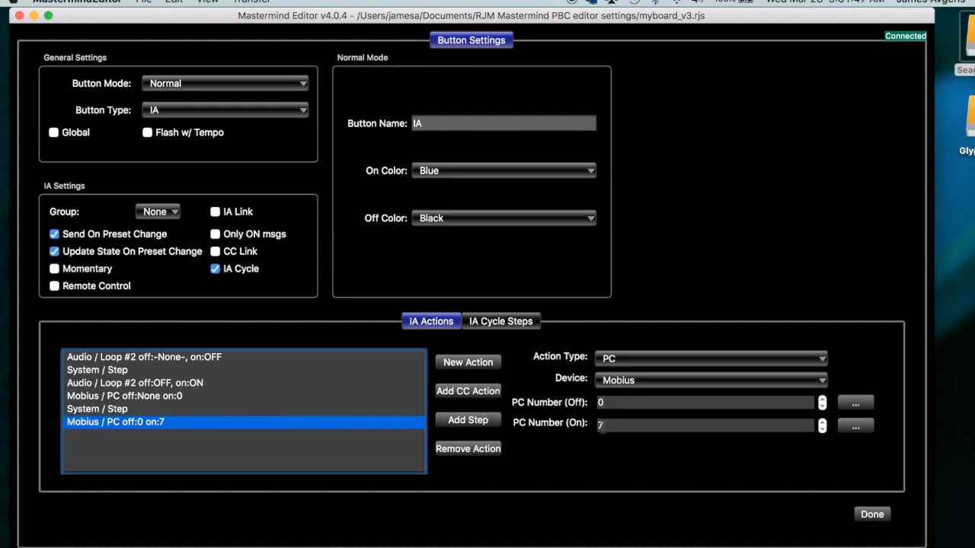
left_click(604, 426)
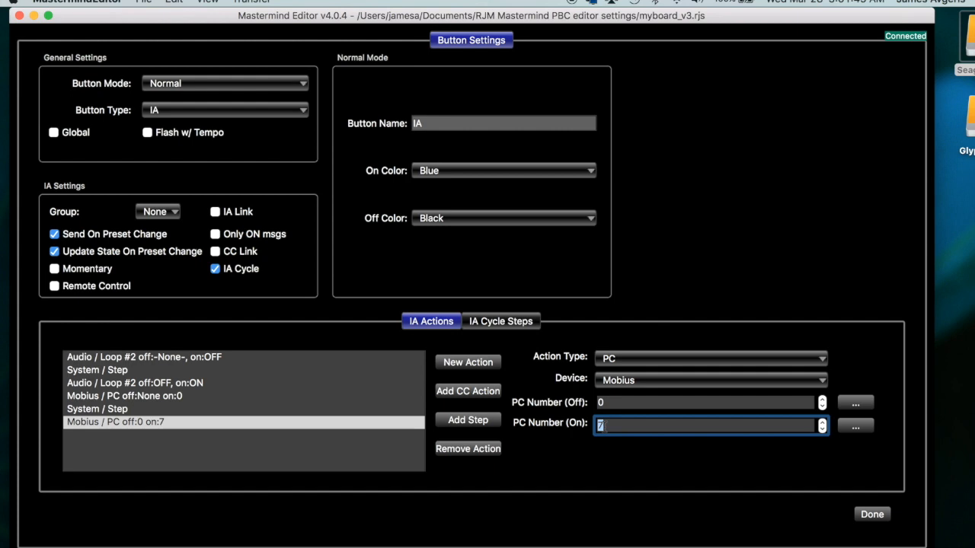
type("1")
left_click(851, 403)
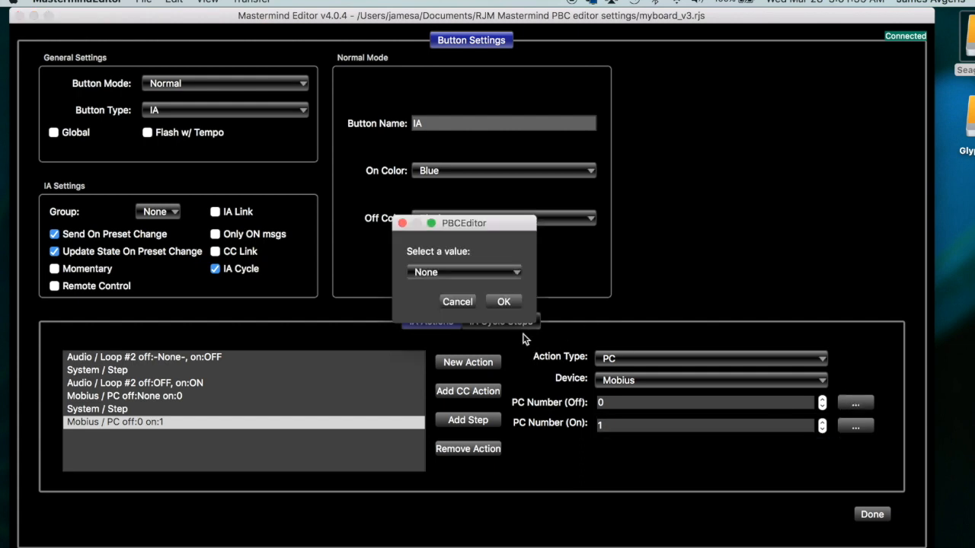
left_click(505, 303)
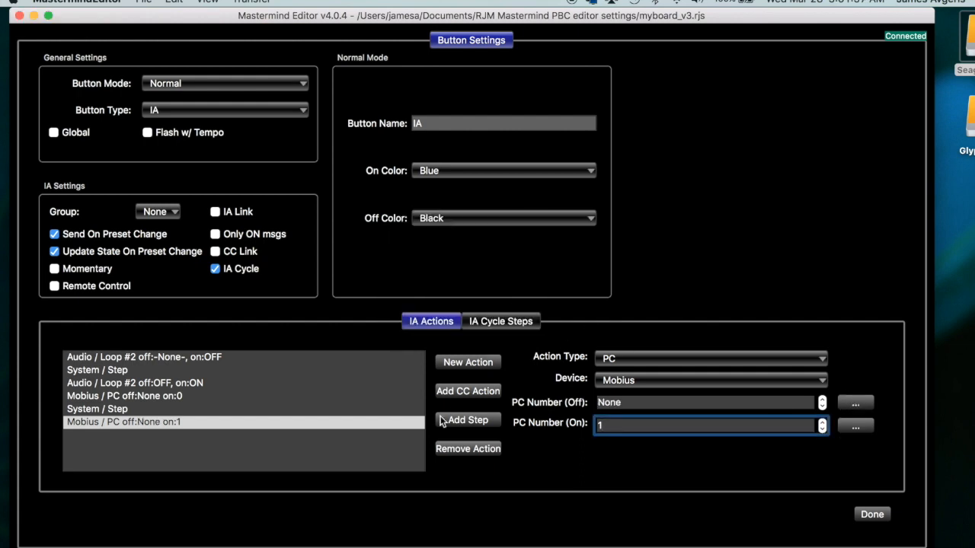
Rename the cycle button as Modulation.
left_click(227, 357)
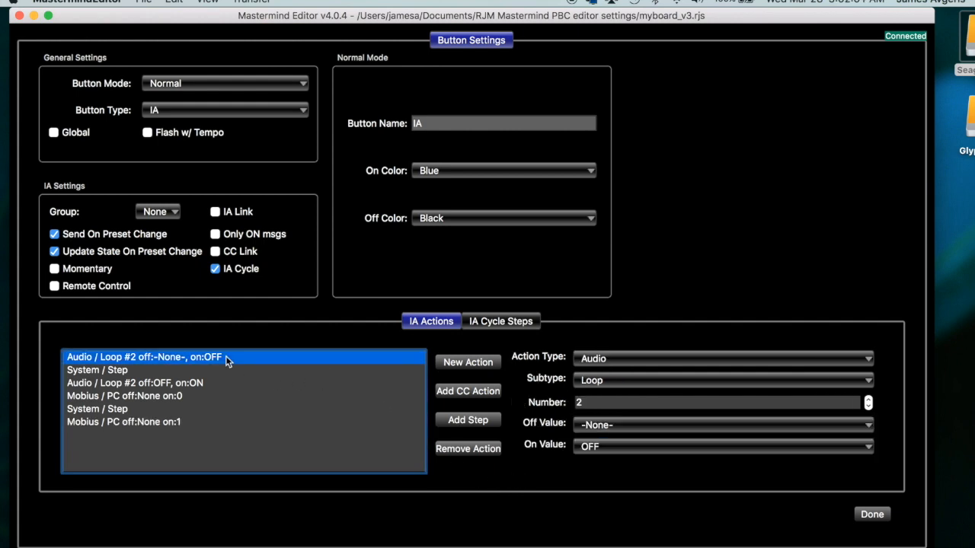
left_click(486, 324)
left_click(431, 321)
left_click(432, 124)
double_click(432, 125)
type("Mo")
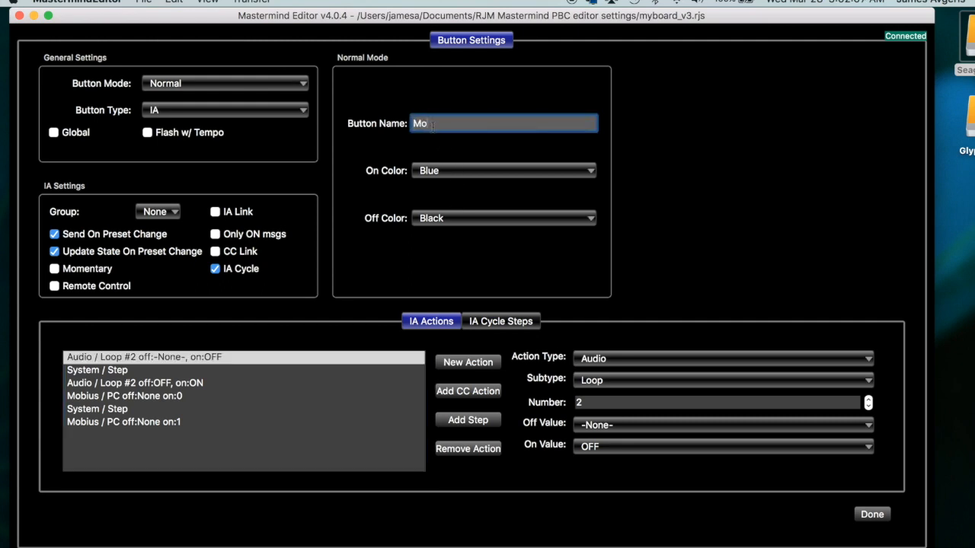
type("dulation")
Save the board settings file and transfer the settings to the connected controller.
left_click(143, 2)
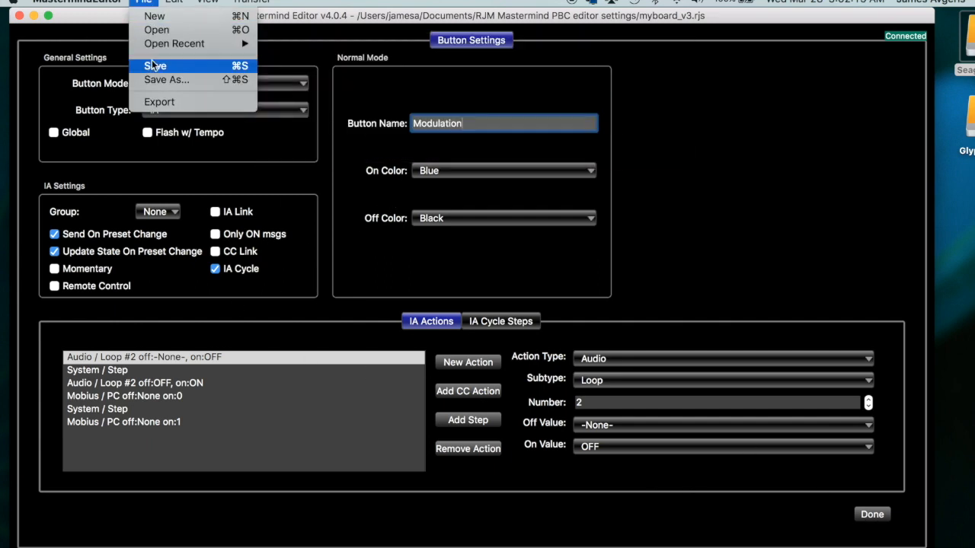
left_click(157, 65)
left_click(248, 2)
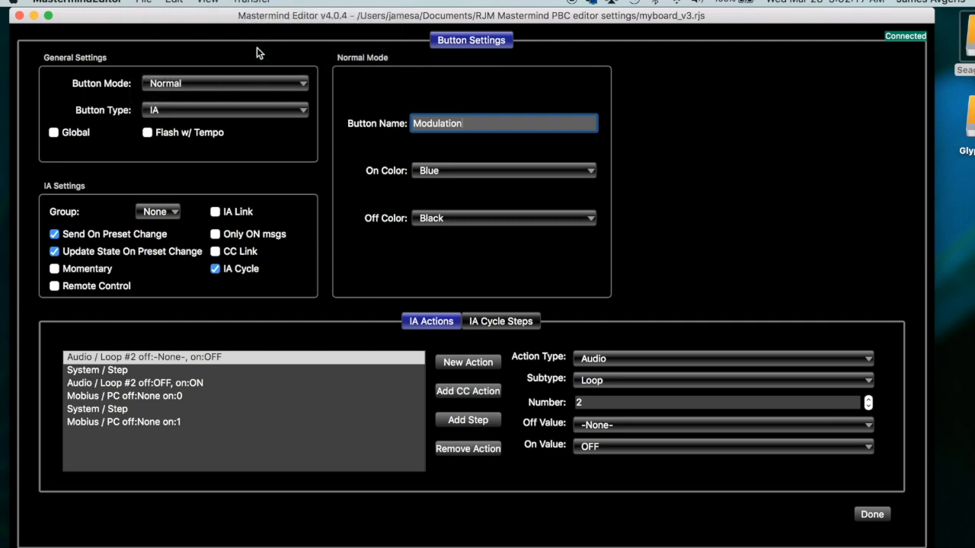
left_click(259, 2)
left_click(260, 65)
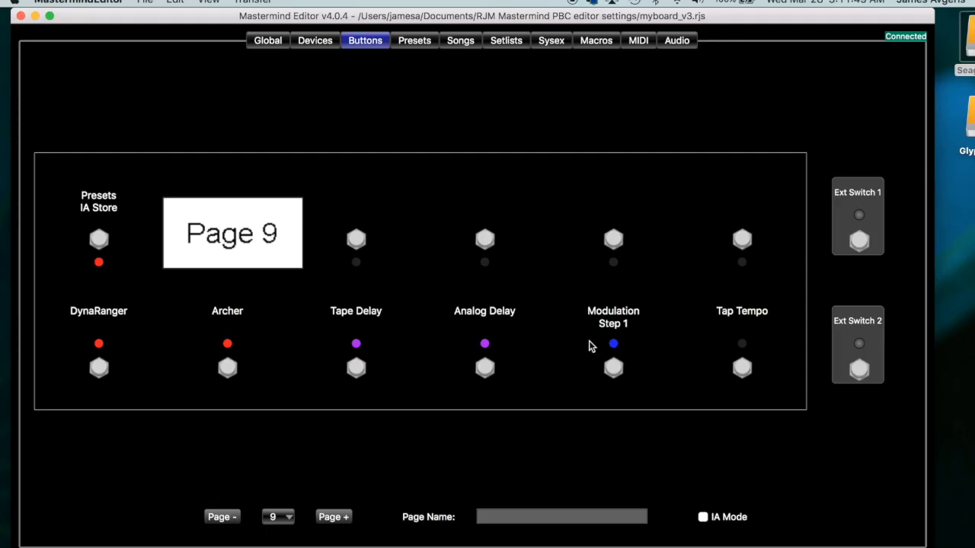
Make the last button in page 9's upper row a Bank Up button named Bank+.
mouse_move(474, 312)
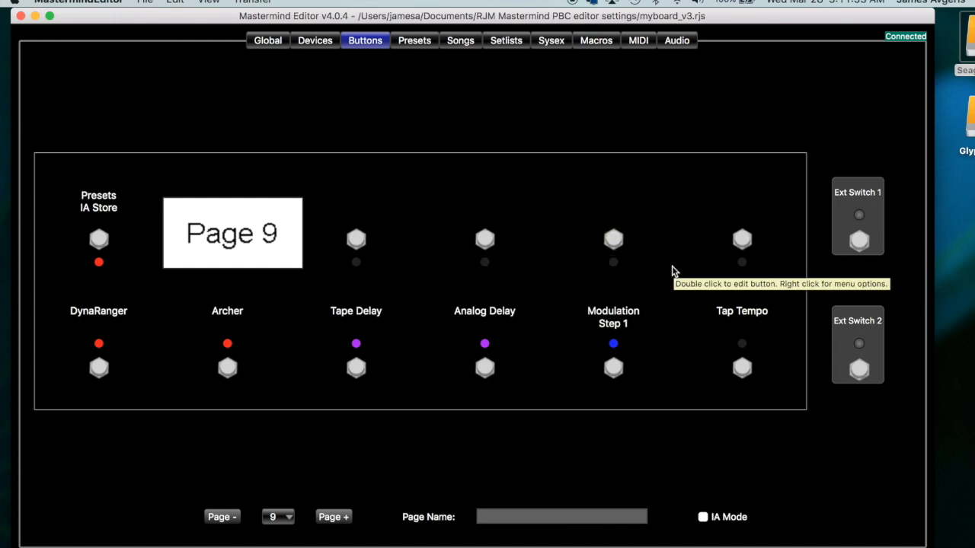
double_click(740, 243)
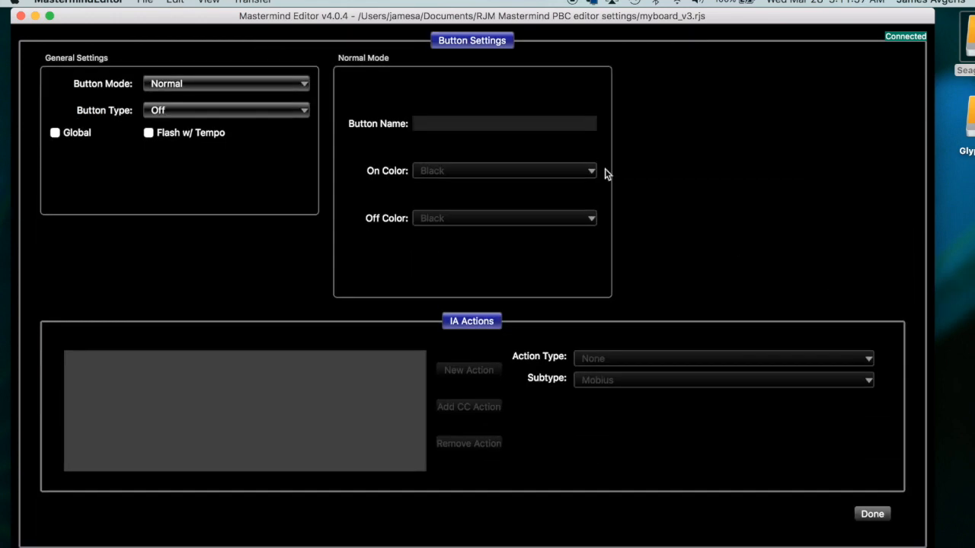
left_click(288, 114)
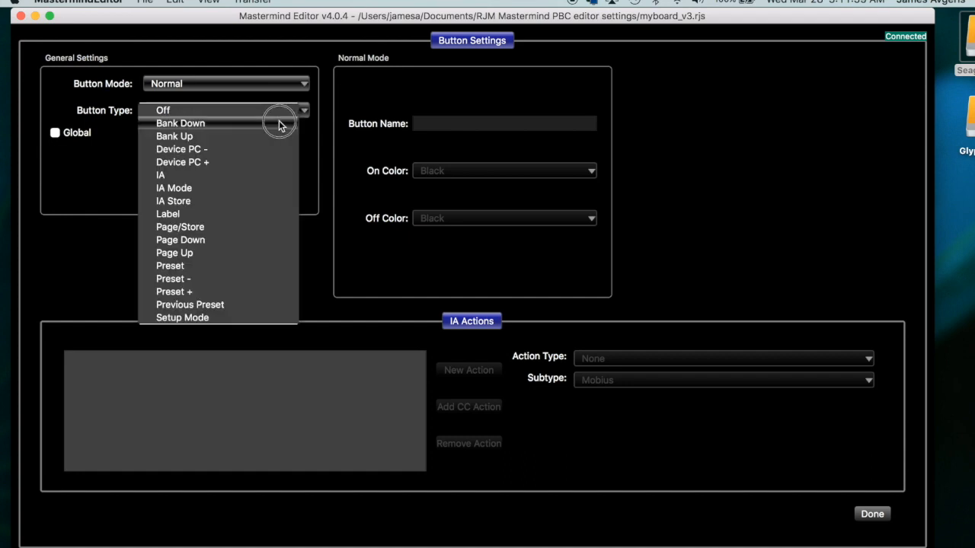
left_click(275, 136)
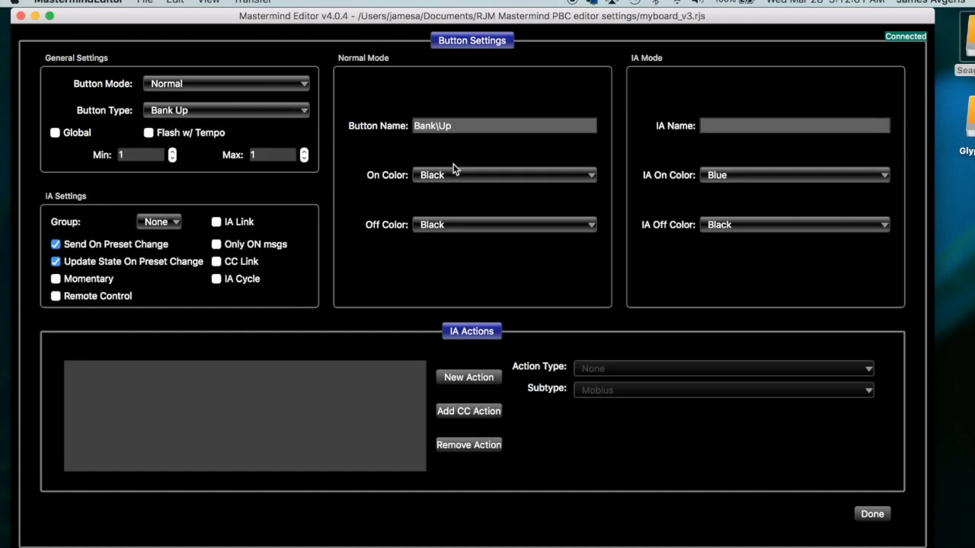
left_click(461, 124)
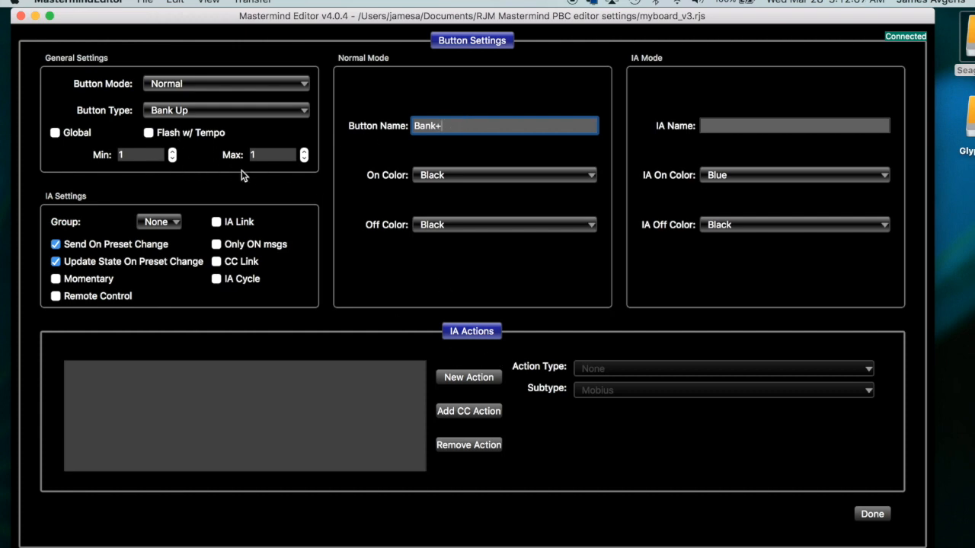
Try a bank range of minimum 3 and maximum 4 on the Bank+ button, and return both limits to 1.
left_click(304, 152)
left_click(305, 151)
left_click(305, 151)
left_click(173, 152)
left_click(173, 152)
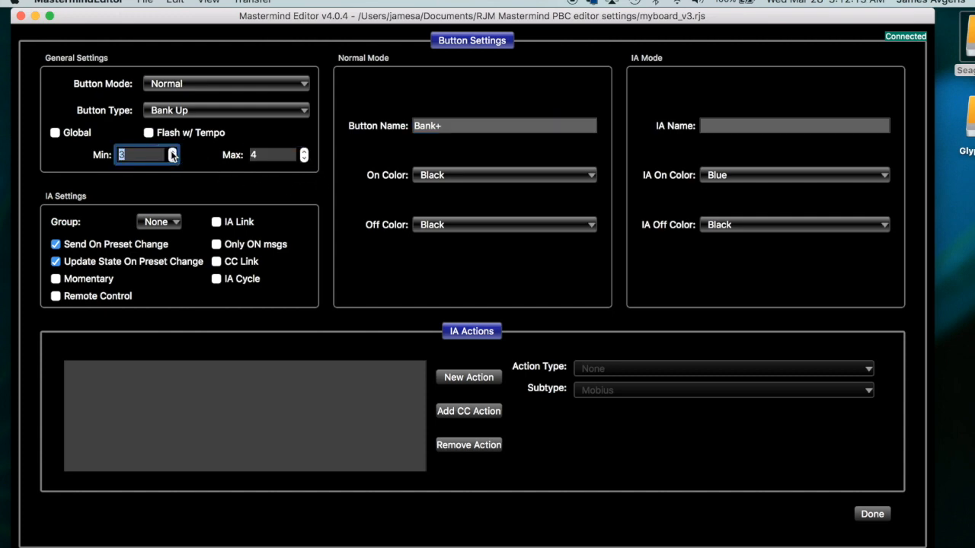
left_click(173, 159)
left_click(173, 159)
left_click(304, 159)
left_click(304, 159)
left_click(304, 159)
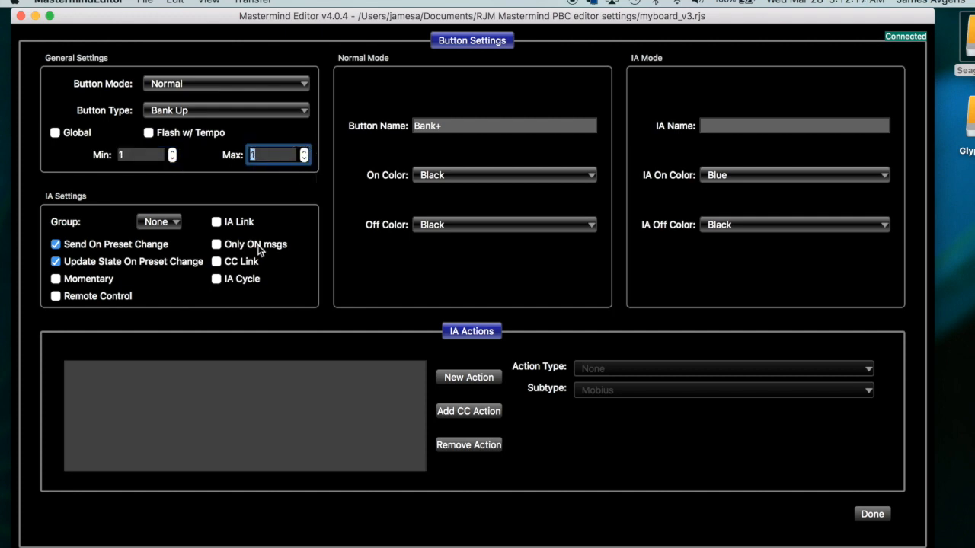
Make the button beside Bank+ in page 9's upper row a Bank Down button named Bank-.
left_click(872, 515)
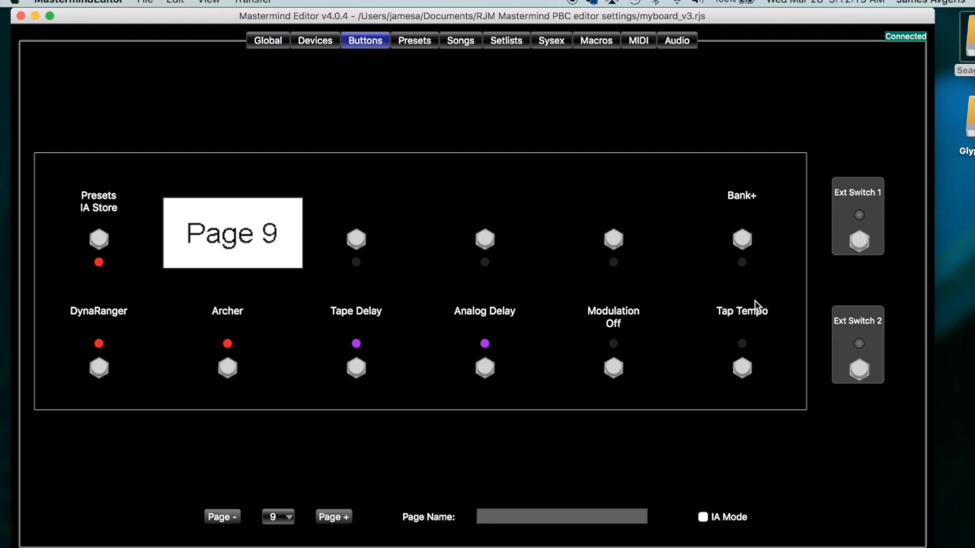
left_click(615, 241)
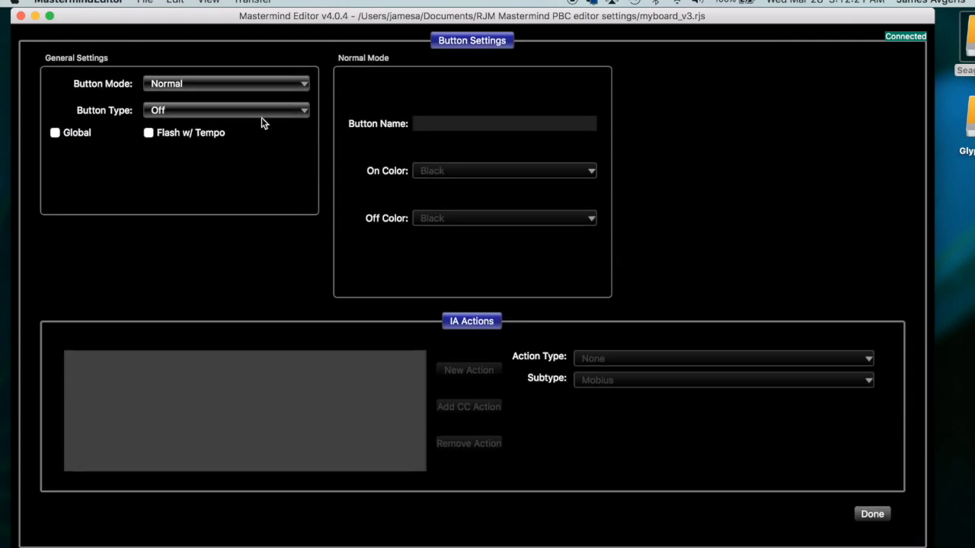
left_click(261, 114)
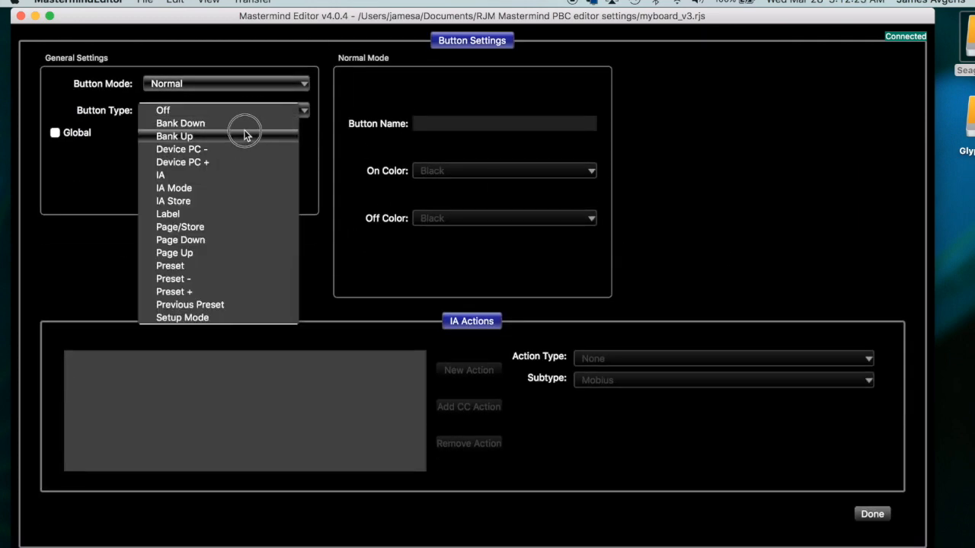
left_click(245, 124)
left_click(482, 128)
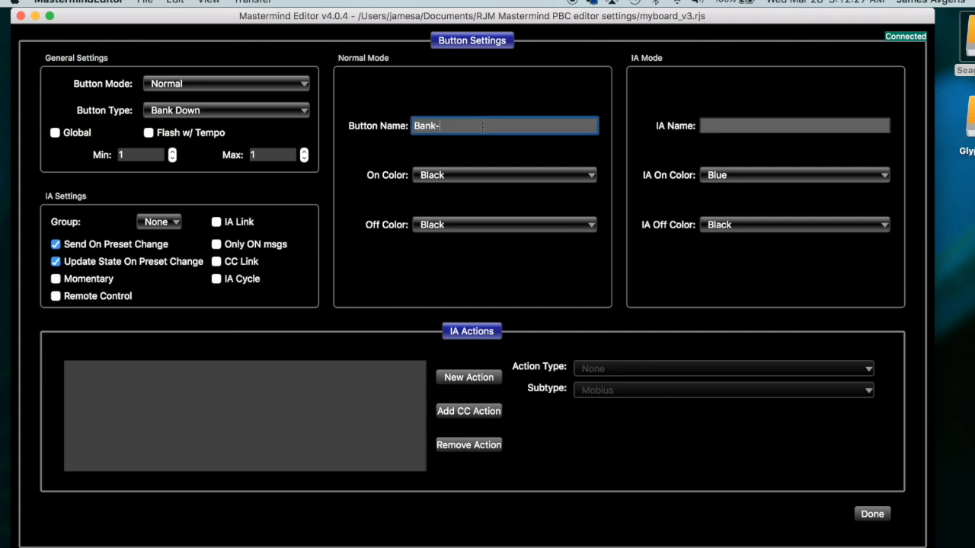
left_click(868, 516)
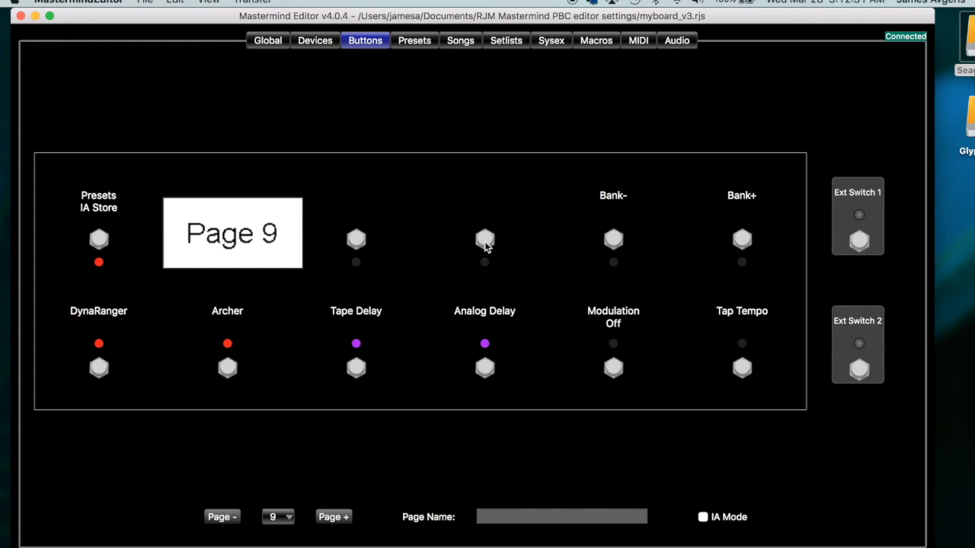
Set the page action of page 9's Presets button to page number 6.
left_click(105, 237)
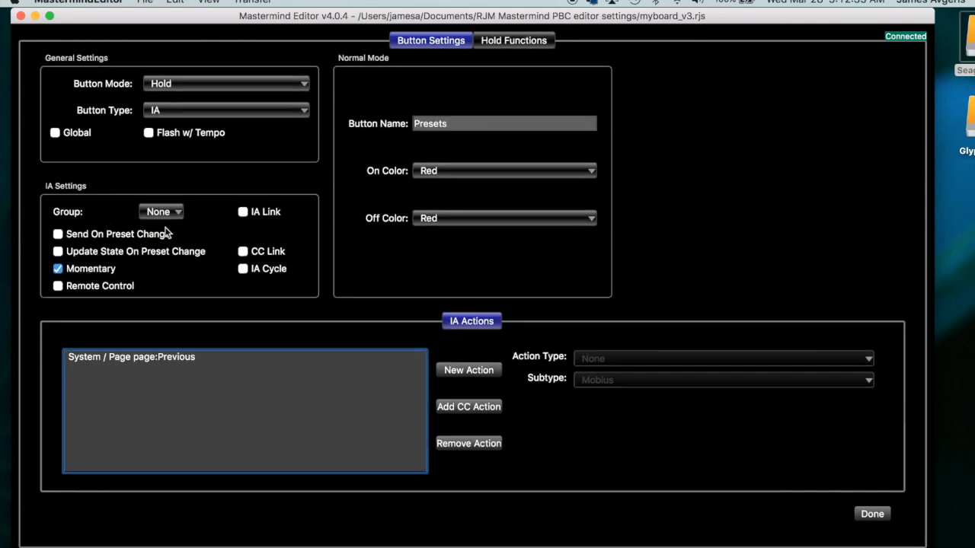
left_click(222, 358)
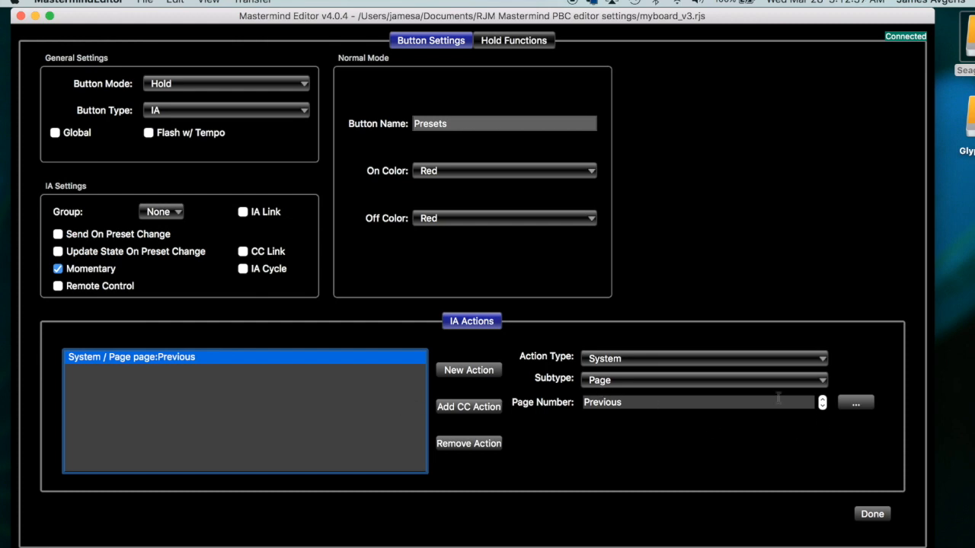
key("Tab")
type("6")
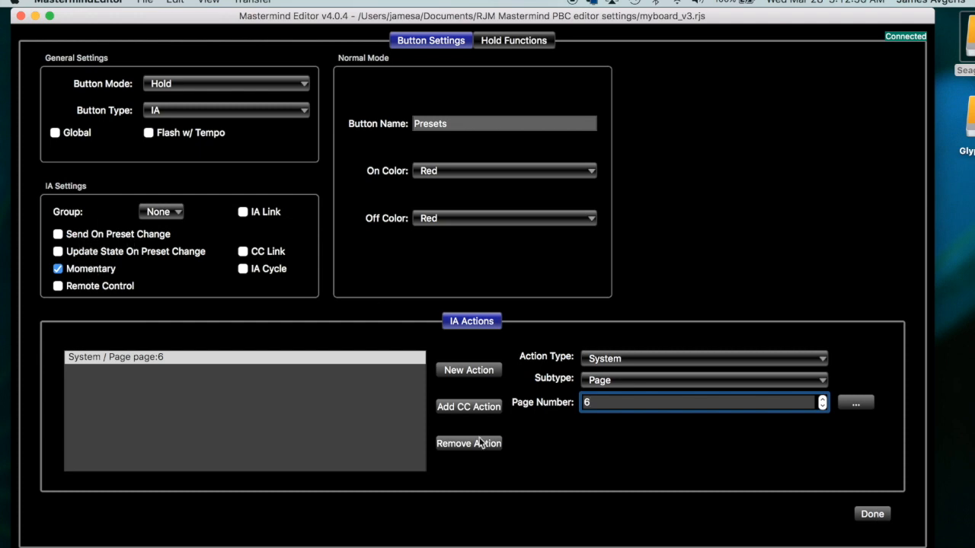
scroll(874, 524, "up", 2)
left_click(874, 524)
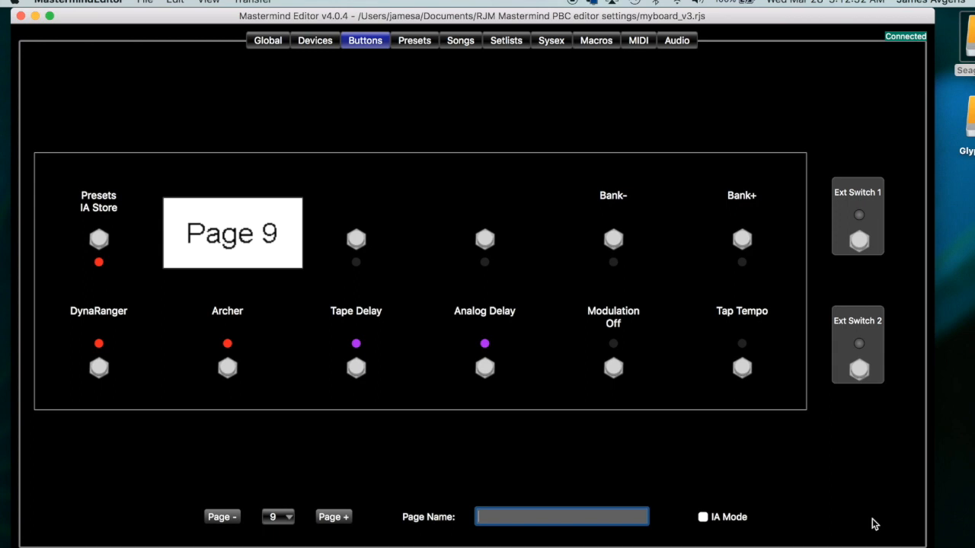
Turn the two remaining empty buttons in page 9's upper row into Preset buttons.
double_click(356, 241)
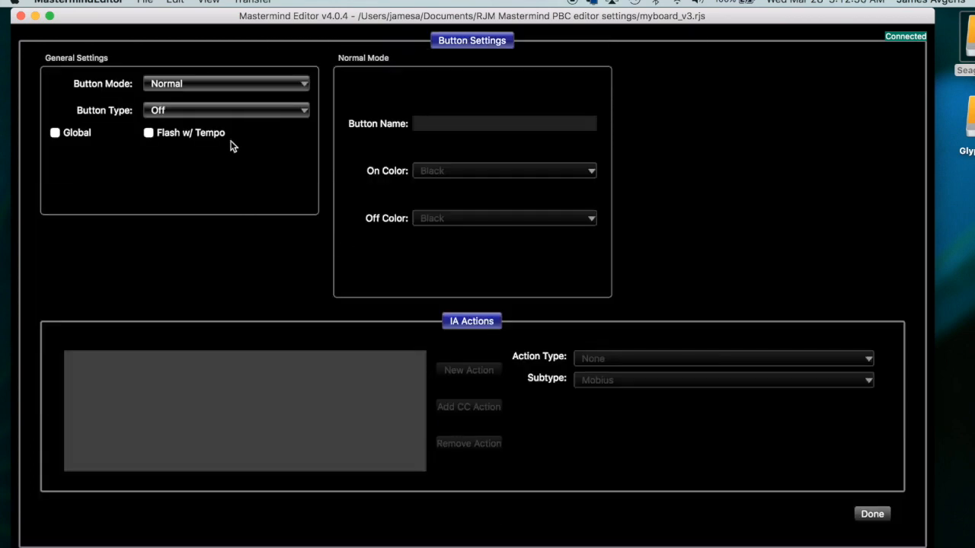
left_click(220, 113)
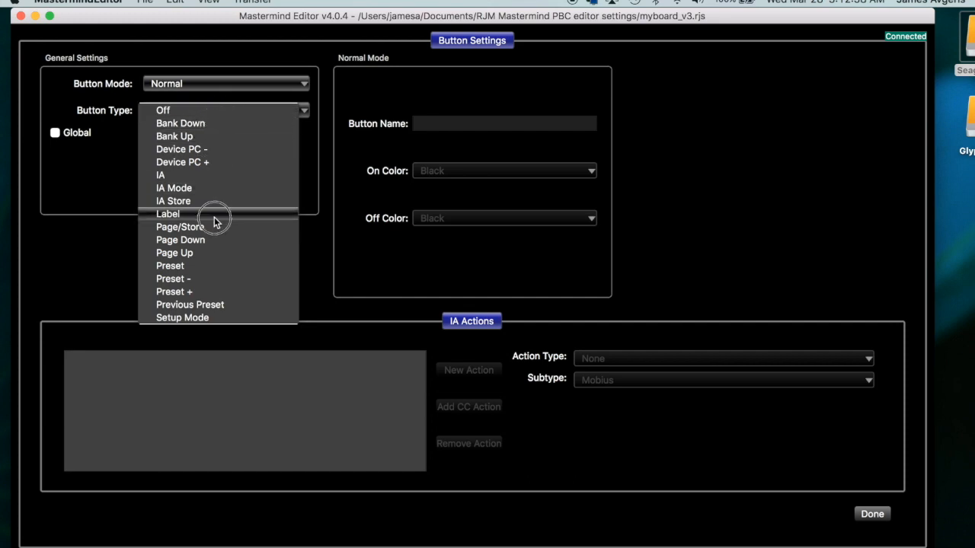
left_click(215, 266)
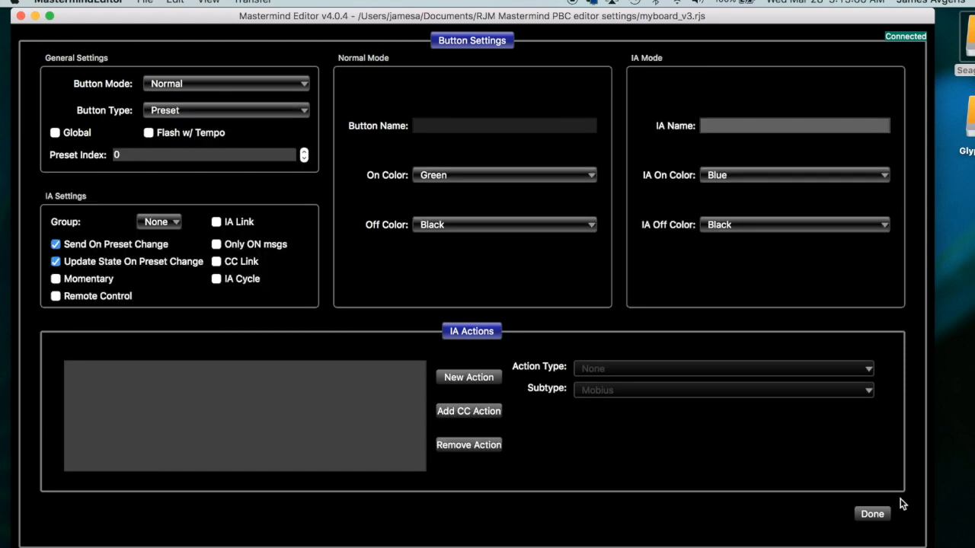
left_click(872, 514)
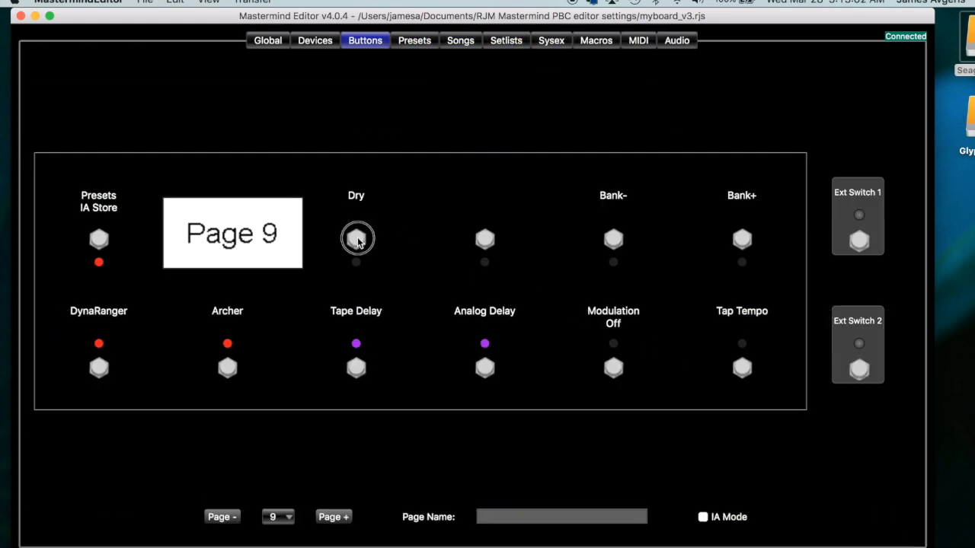
double_click(357, 240)
left_click(870, 514)
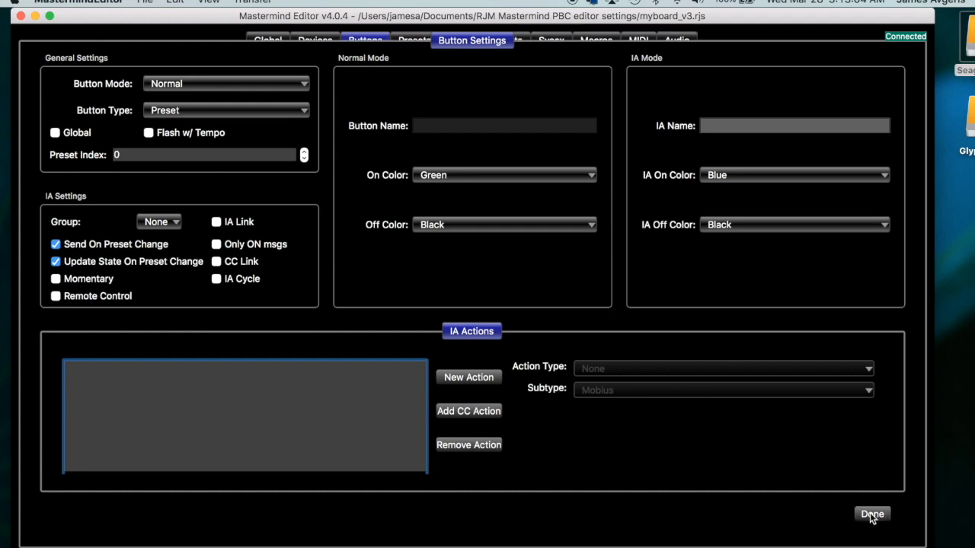
double_click(487, 238)
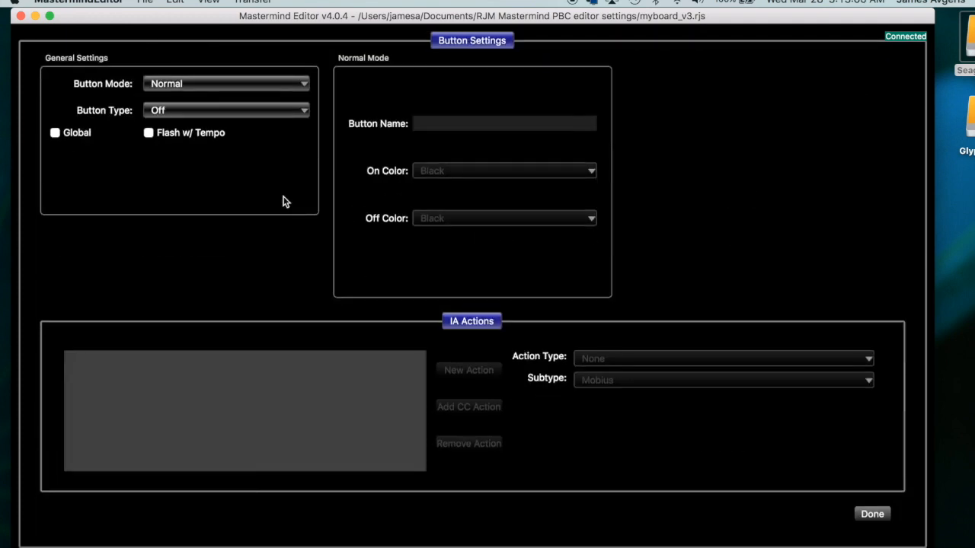
left_click_drag(231, 114, 213, 276)
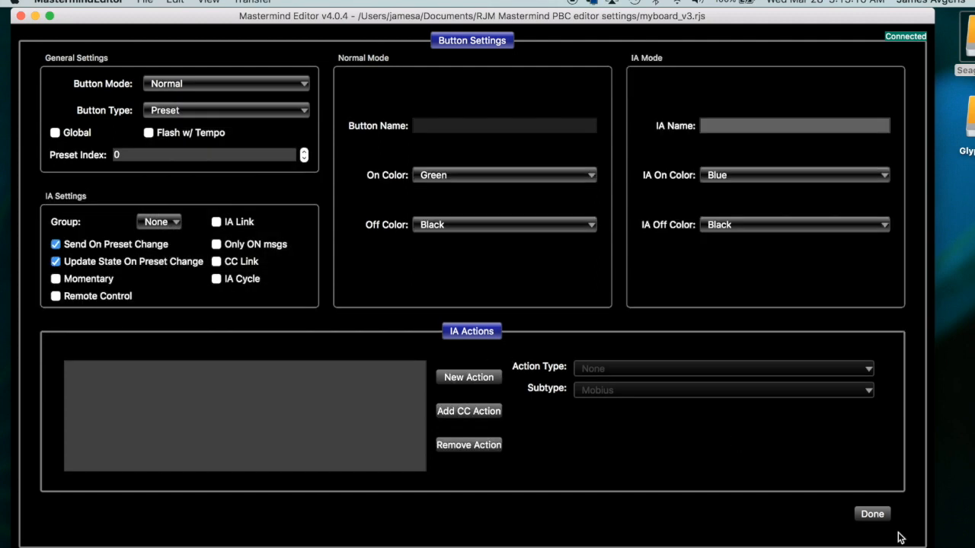
left_click(873, 515)
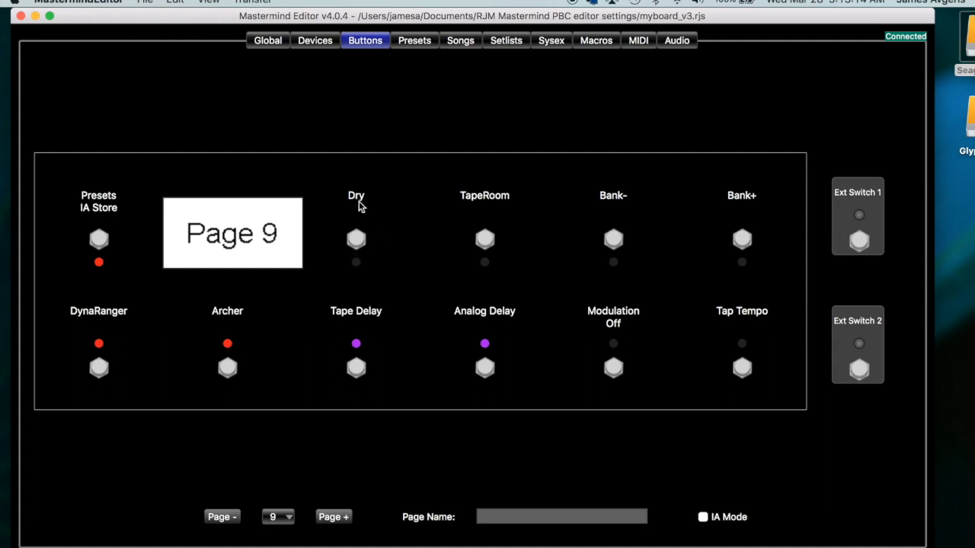
Save the settings file with the new page 9 buttons and write the changes to the device.
mouse_move(376, 245)
mouse_move(497, 242)
mouse_move(102, 244)
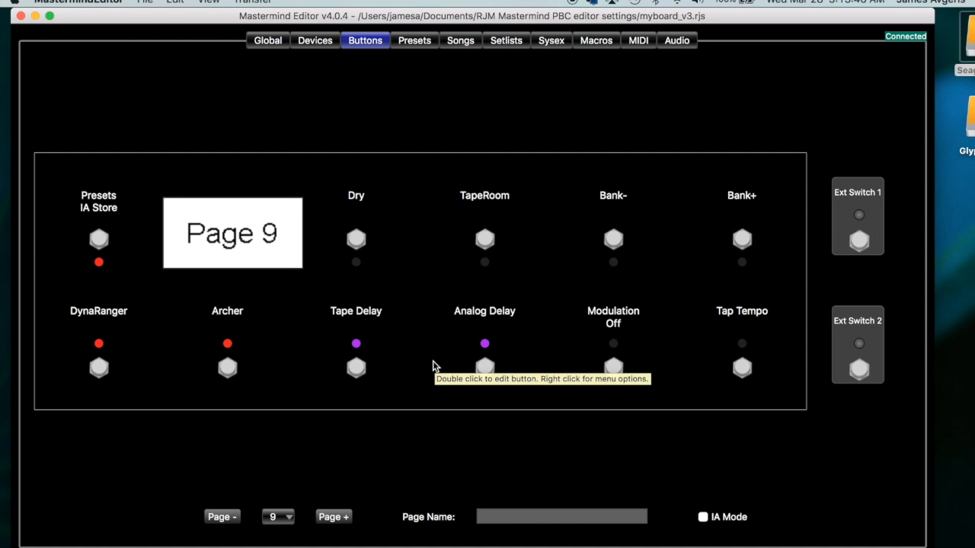
left_click(145, 2)
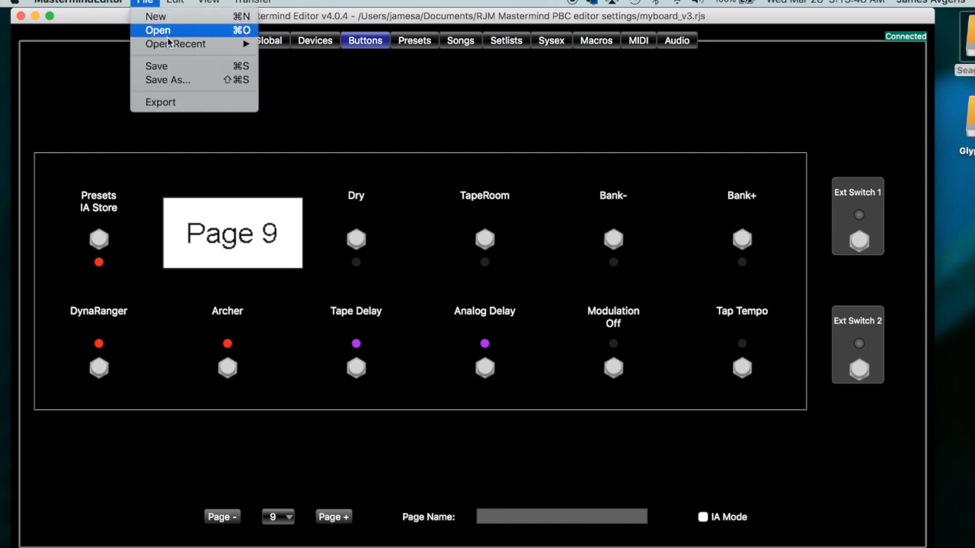
left_click(156, 67)
left_click(252, 1)
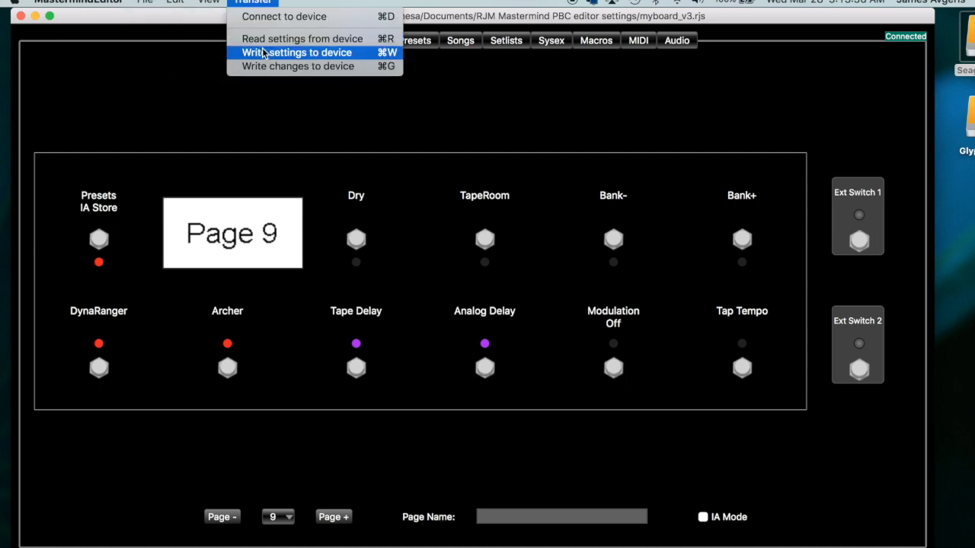
left_click(269, 66)
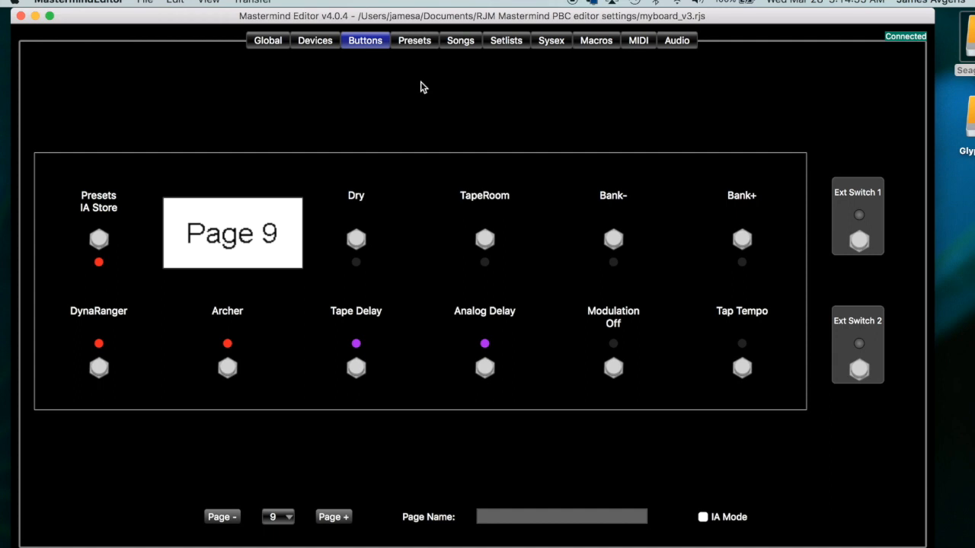
Make the presets Dry and TapeRoom show page 9.
left_click(415, 44)
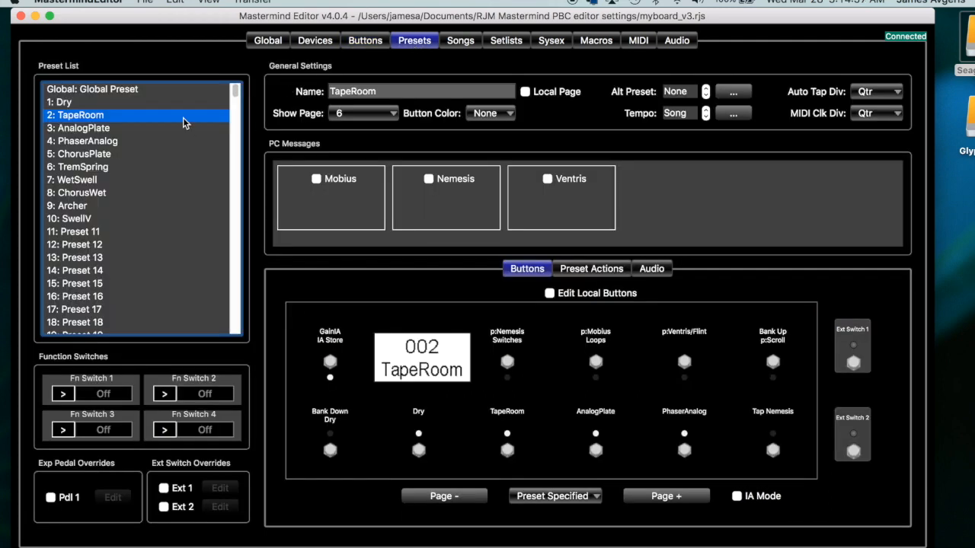
left_click(90, 103)
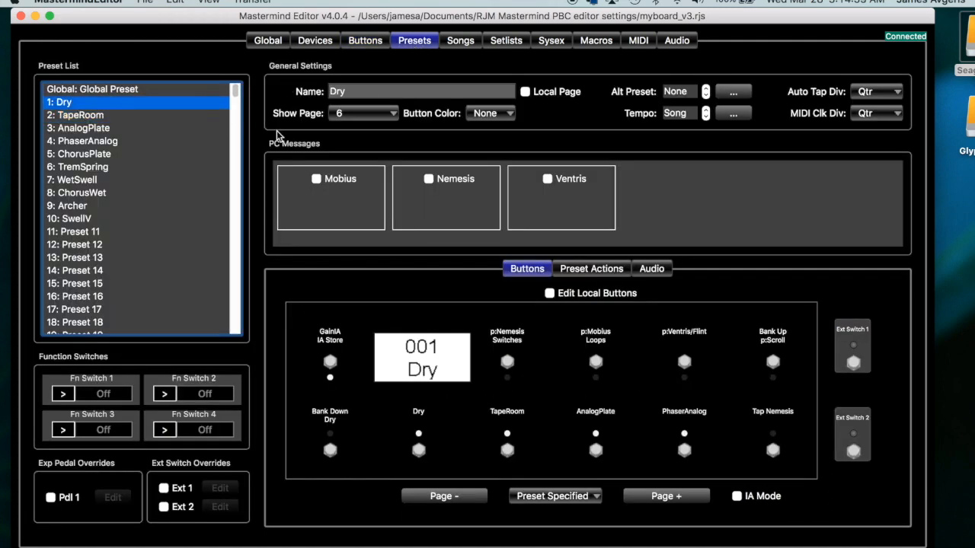
left_click(359, 116)
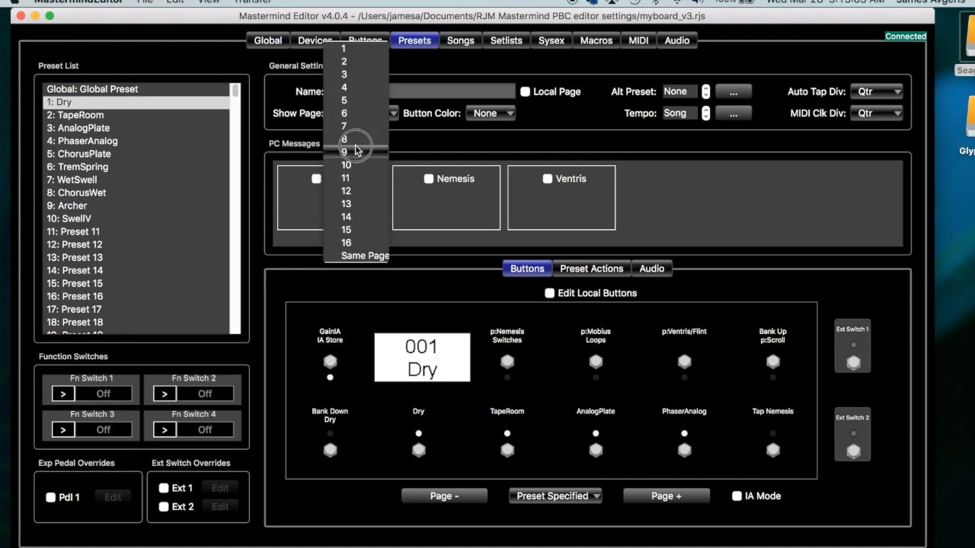
left_click(356, 150)
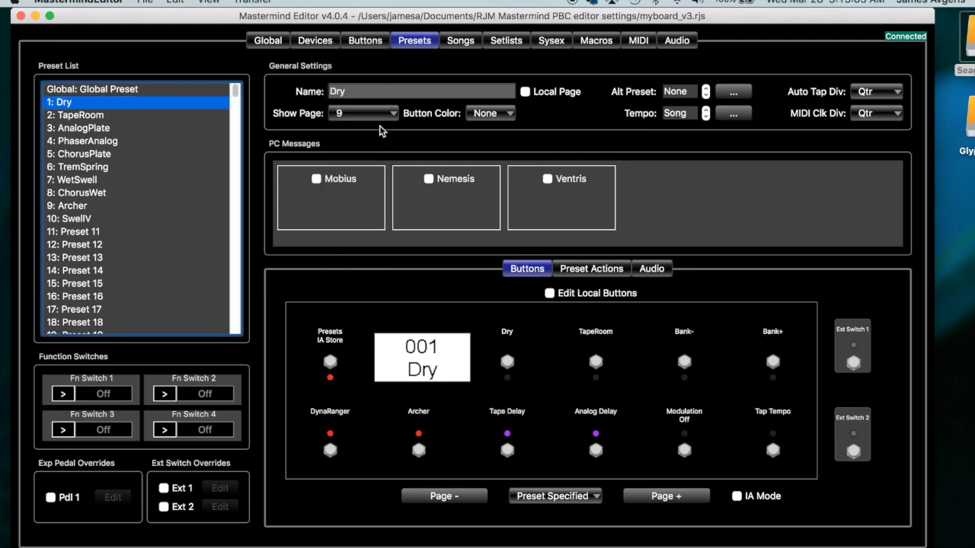
left_click(312, 248)
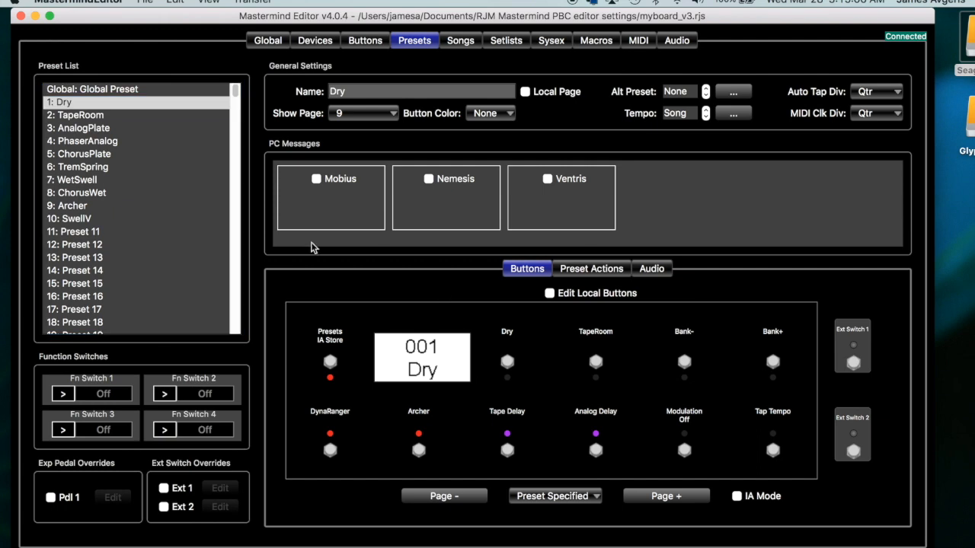
left_click(133, 116)
left_click(347, 114)
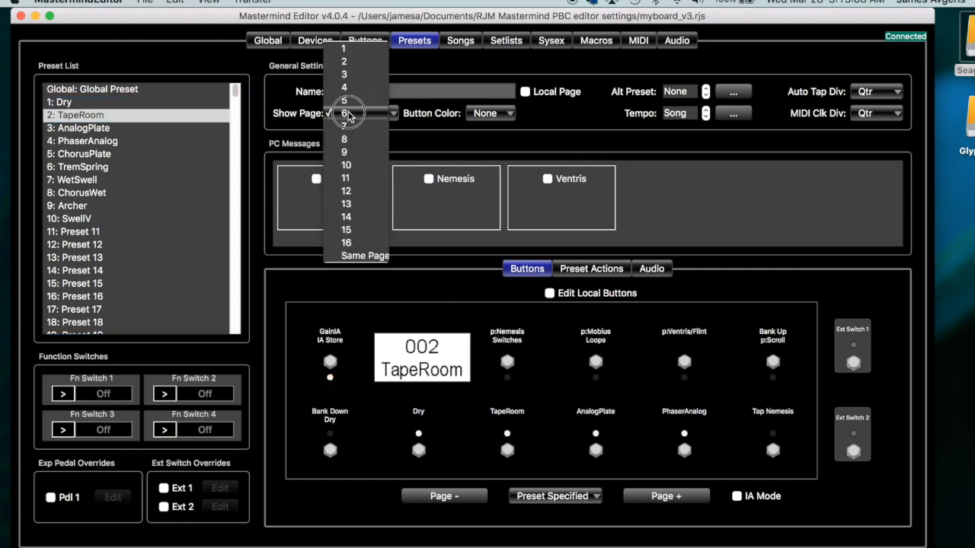
left_click(351, 154)
Make the presets AnalogPlate and PhaserAnalog show page 9.
left_click(150, 129)
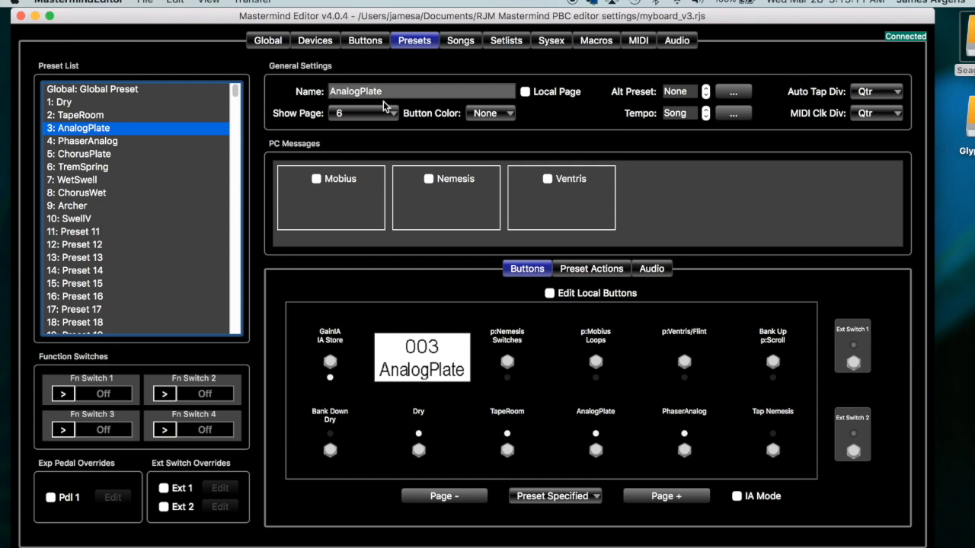
left_click(355, 114)
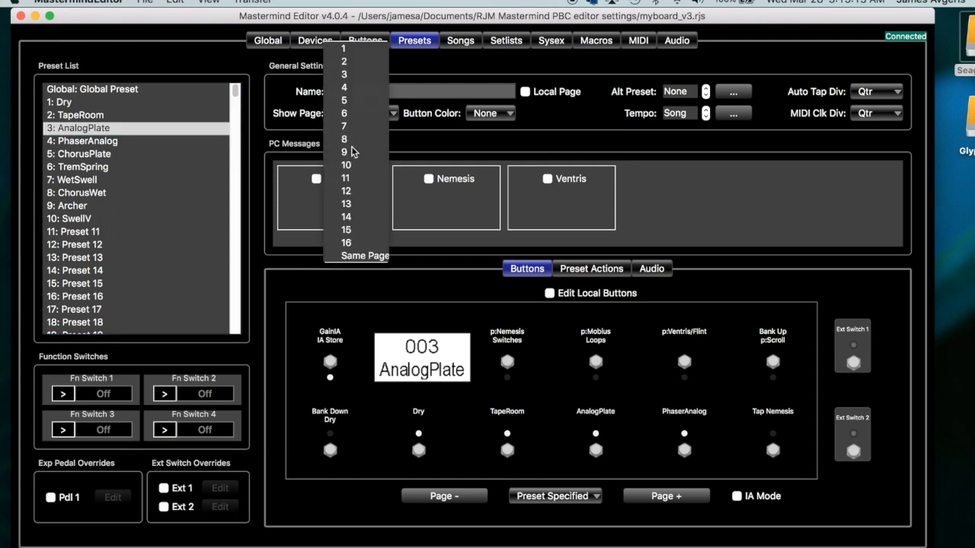
left_click(349, 149)
left_click(137, 141)
left_click(352, 113)
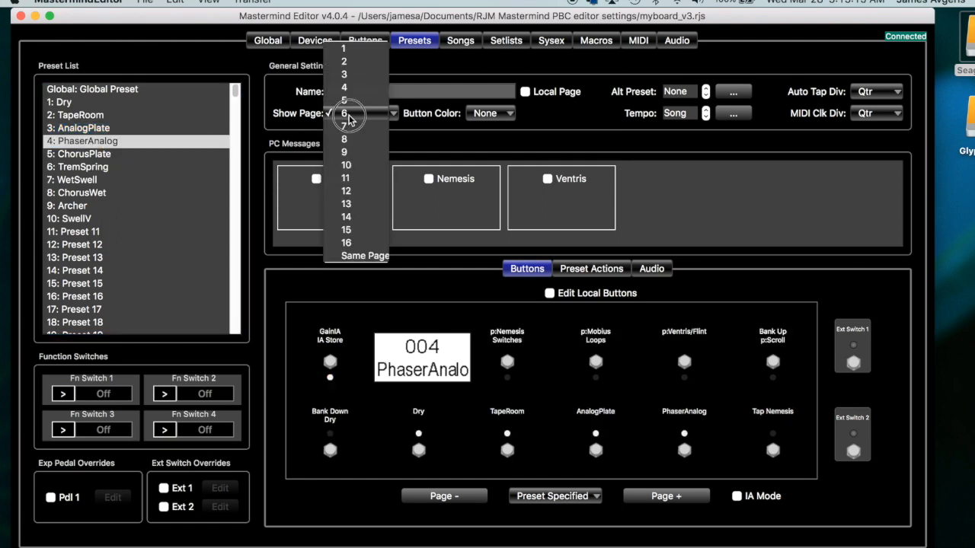
left_click(352, 152)
Make the presets ChorusPlate and TremSpring show page 9.
left_click(92, 154)
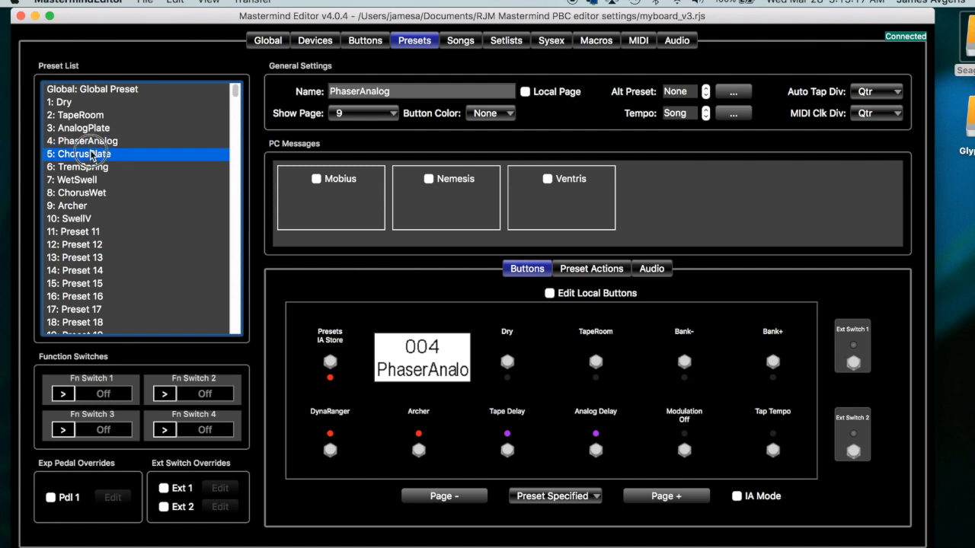
left_click(355, 113)
left_click(353, 152)
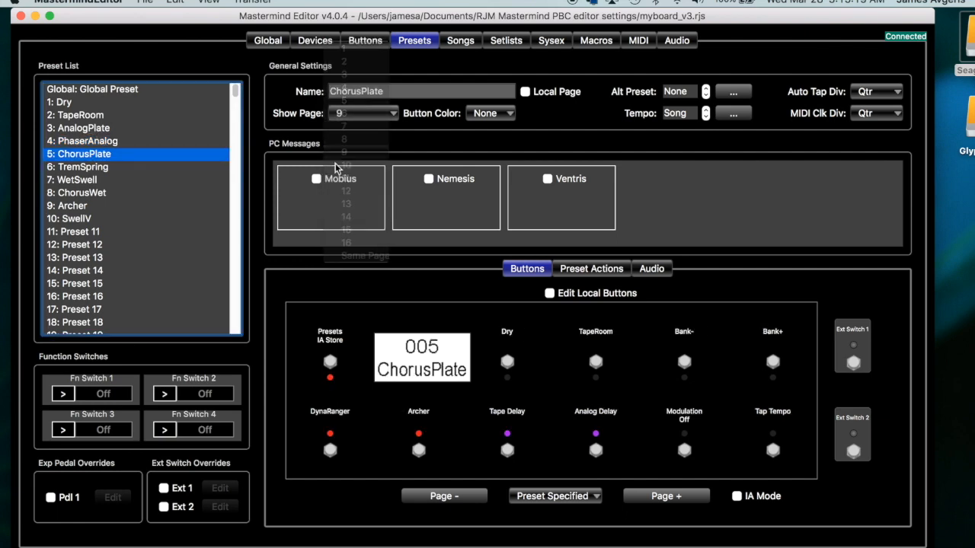
left_click(189, 163)
left_click(360, 112)
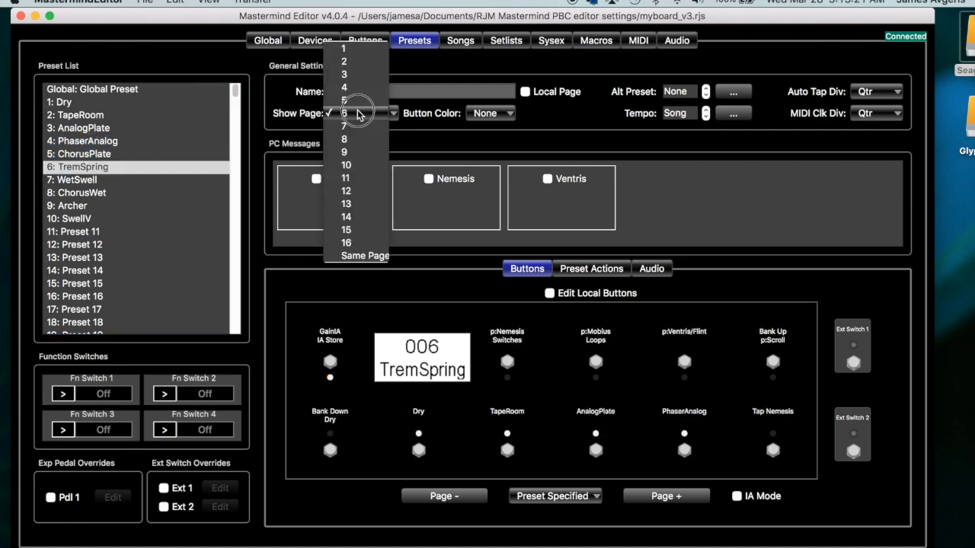
left_click(359, 151)
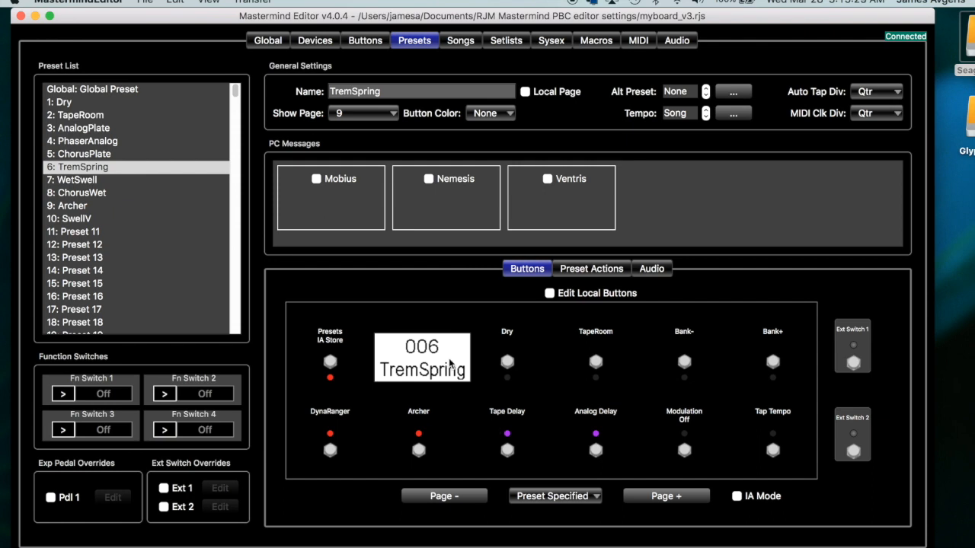
Save the settings file with the updated preset pages and write the changes to the device.
left_click(149, 2)
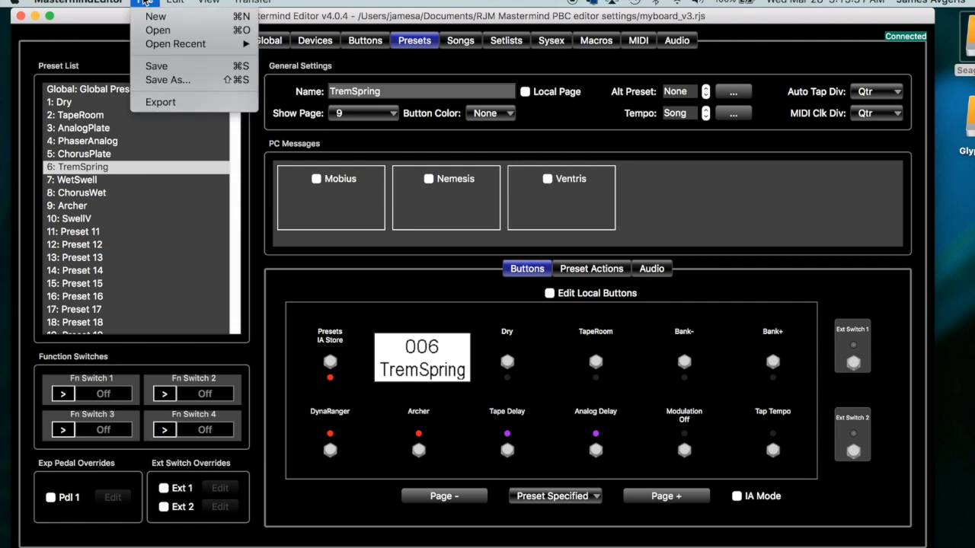
left_click(160, 67)
left_click(244, 6)
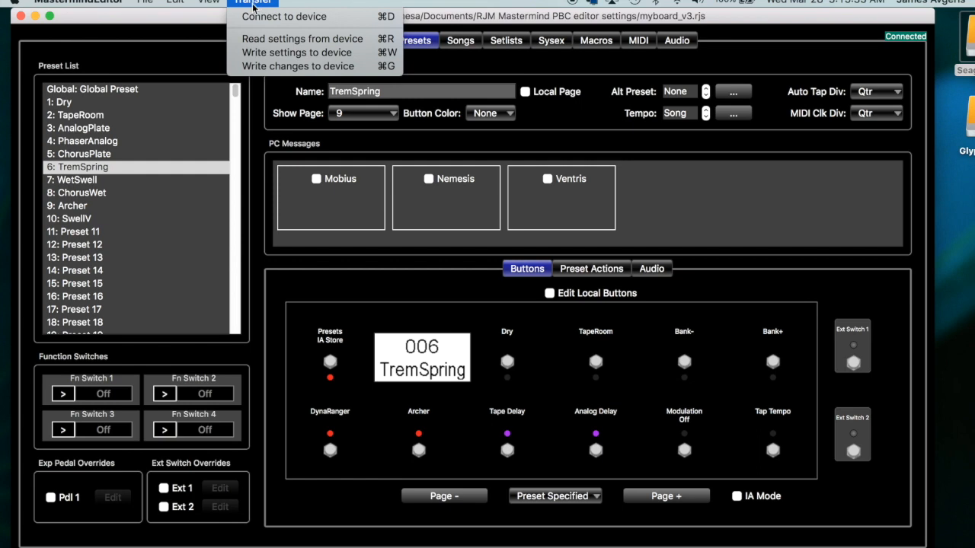
left_click(275, 68)
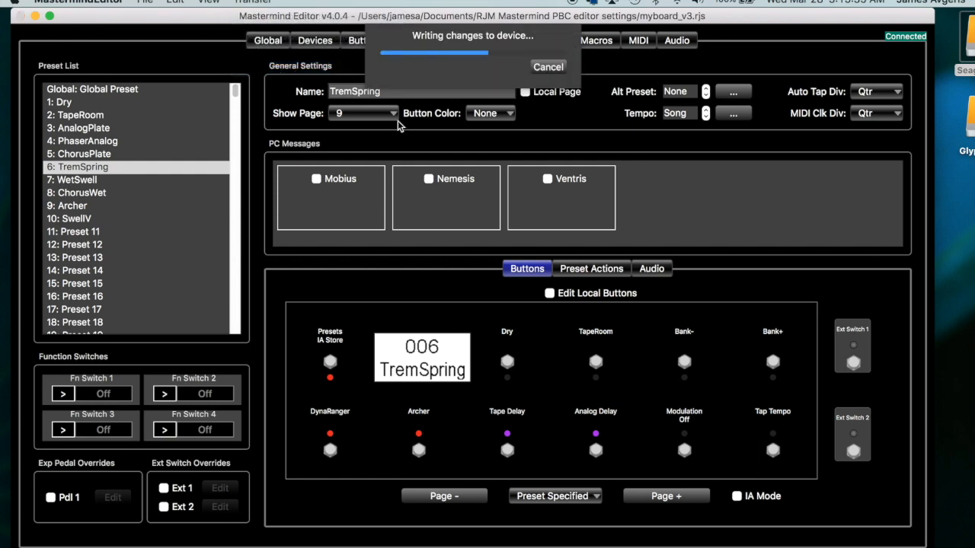